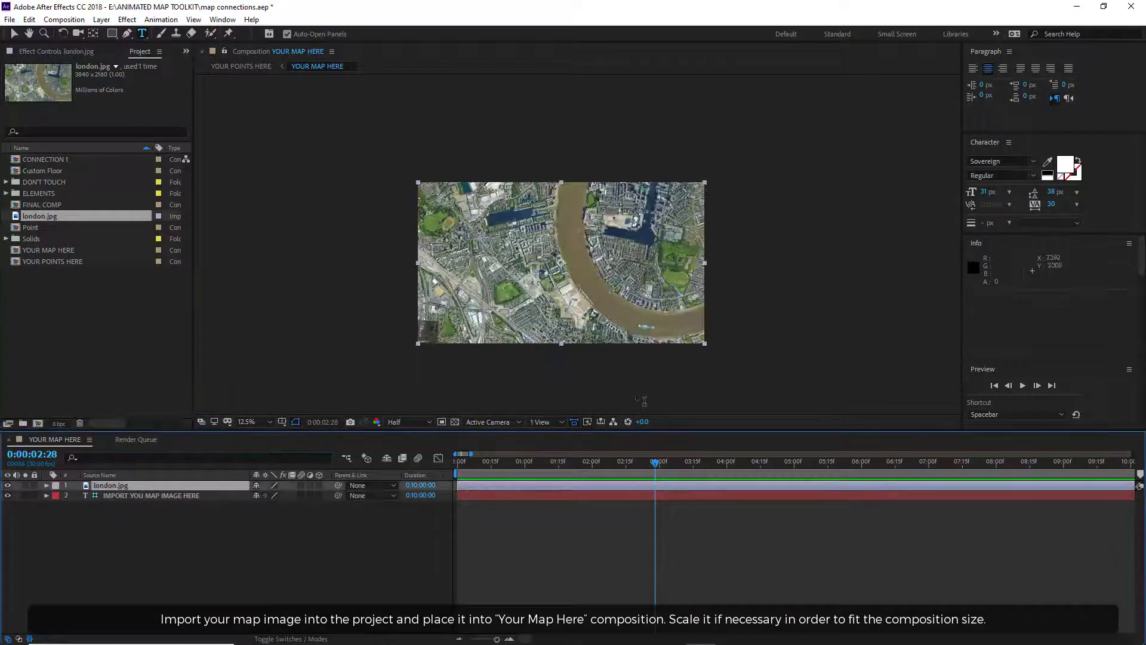
Step: Switch to the Selection tool with V
{"action": "key", "text": "v"}
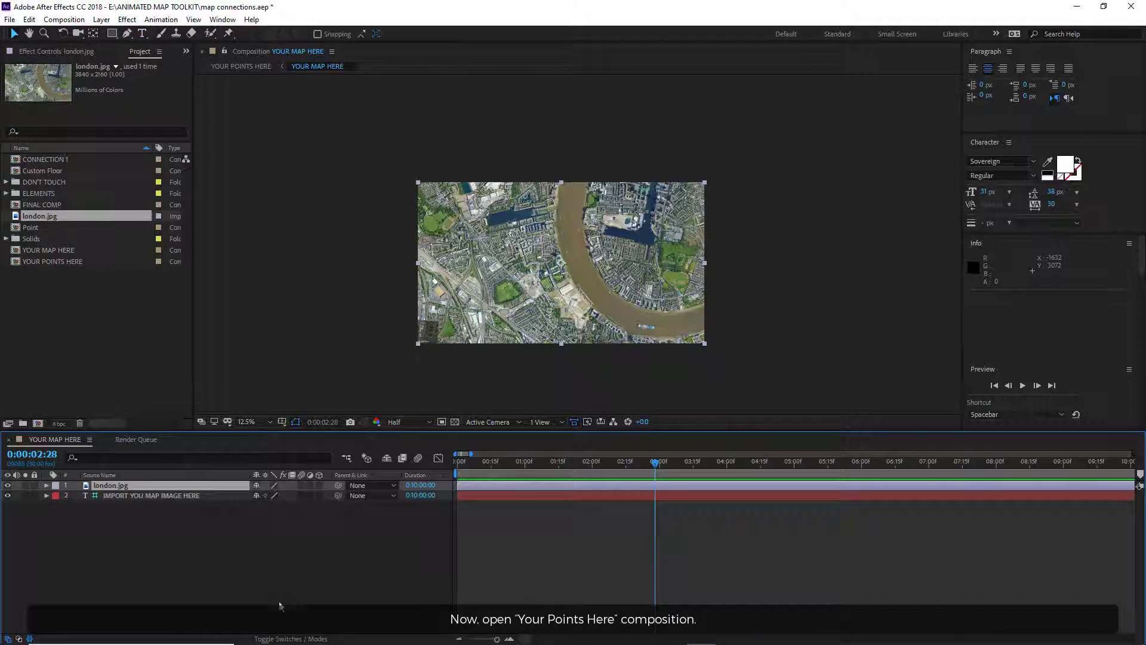
Step: Open YOUR POINTS HERE and place a Point marker named home beside the river
{"action": "double_click", "coordinate": [52, 261]}
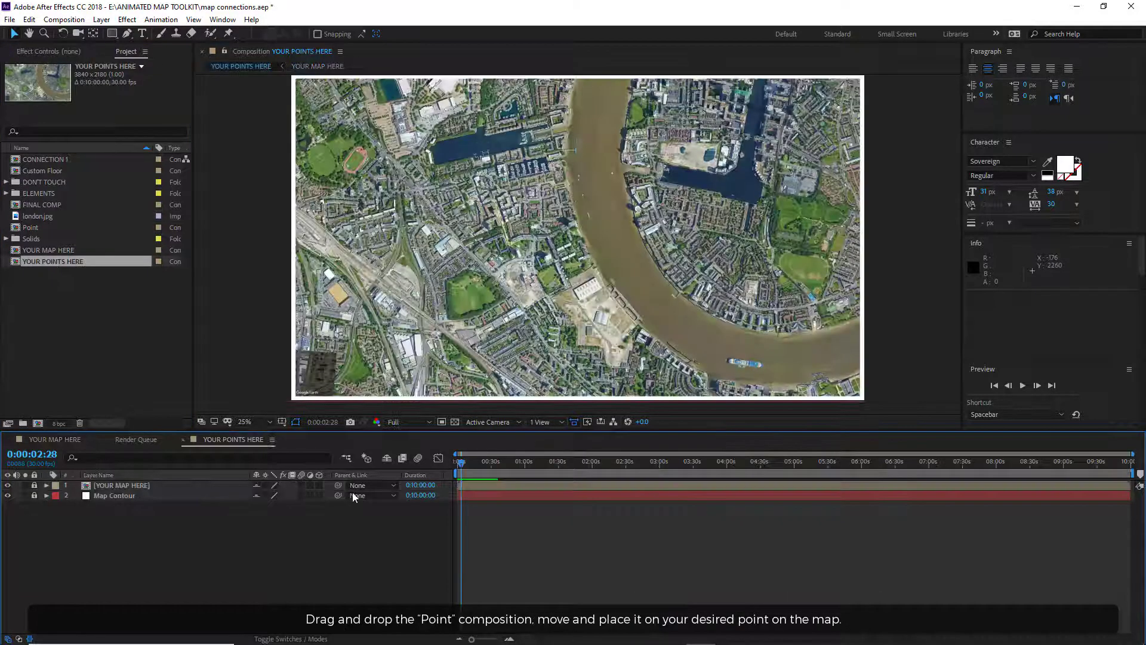
{"action": "left_click", "coordinate": [21, 227]}
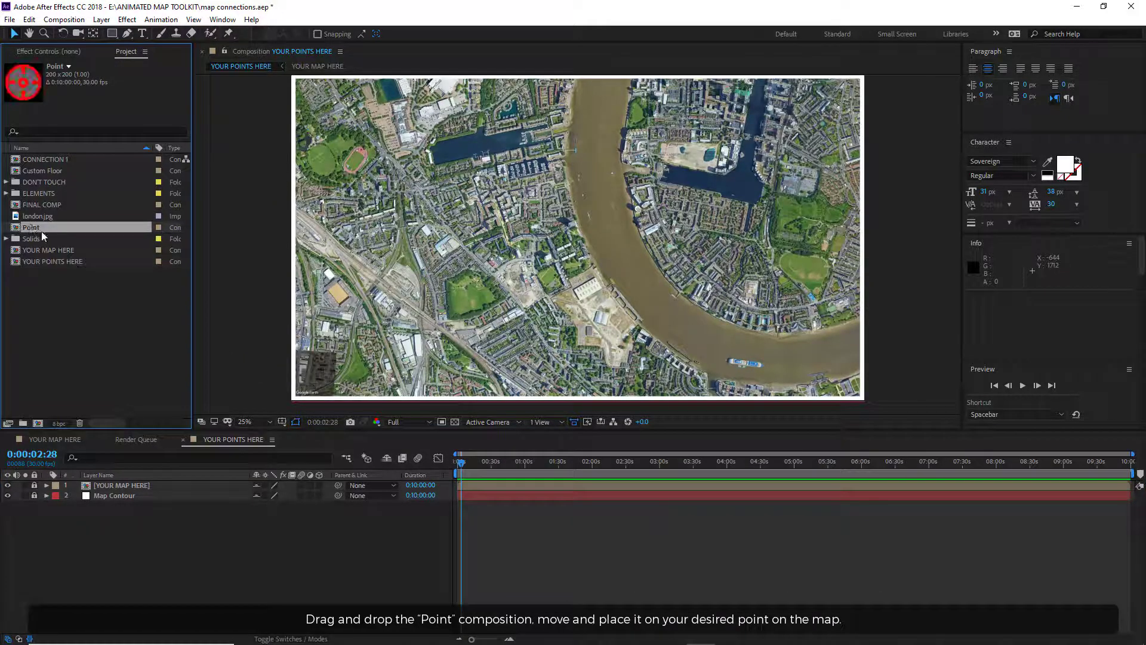
{"action": "left_click_drag", "start_coordinate": [34, 228], "coordinate": [719, 252]}
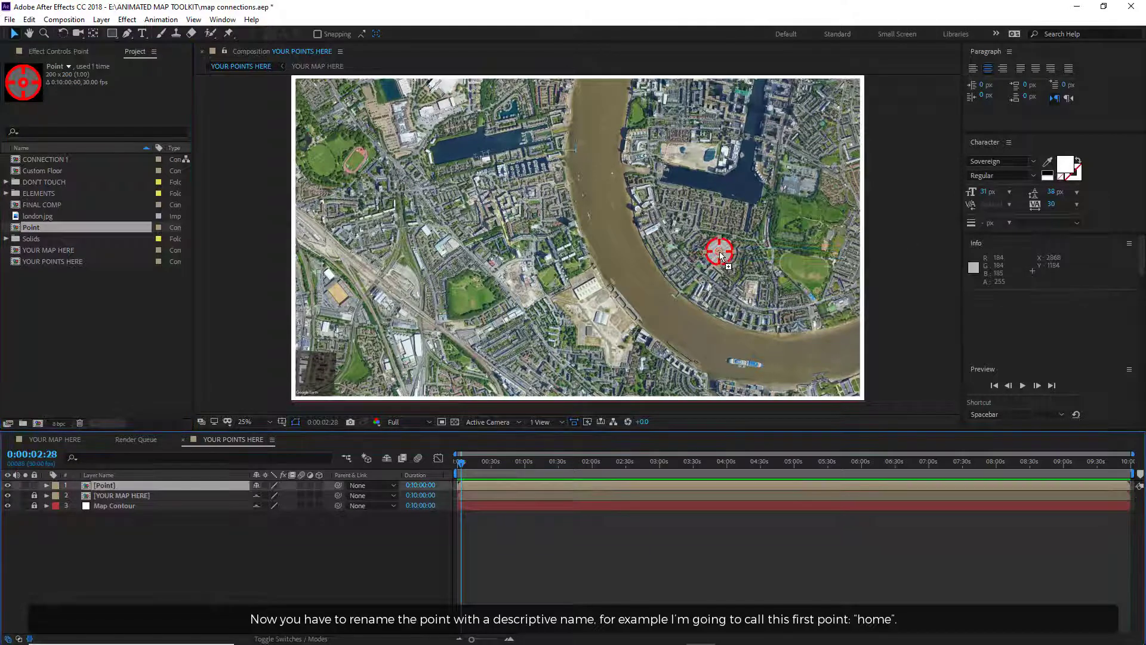
{"action": "key", "text": "Return"}
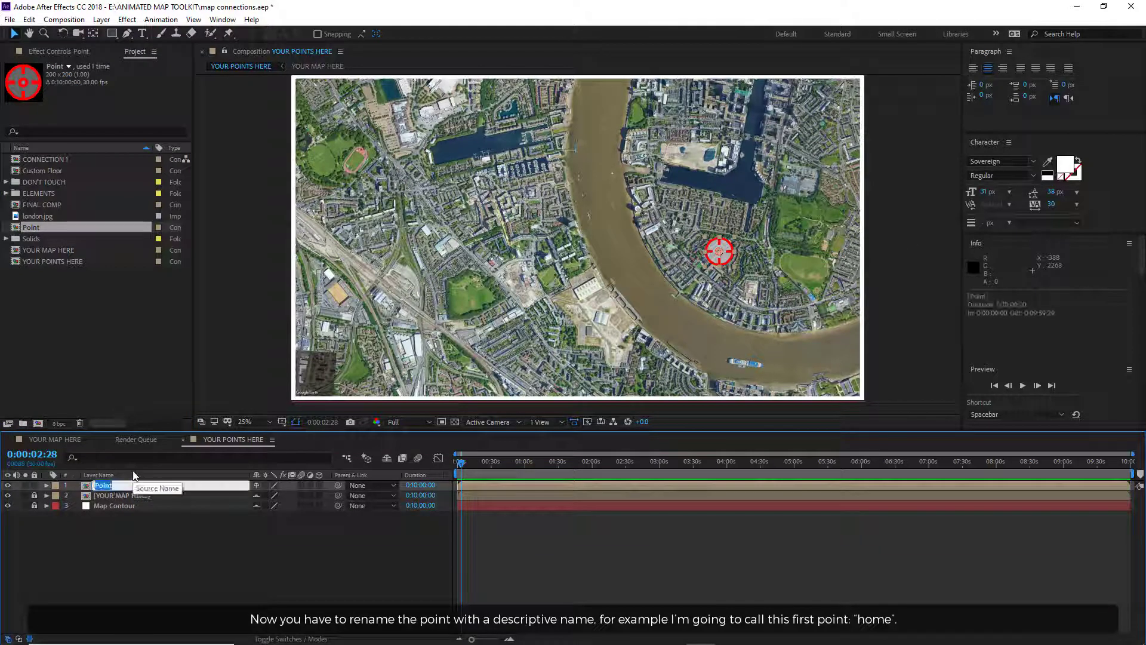
{"action": "type", "text": "home"}
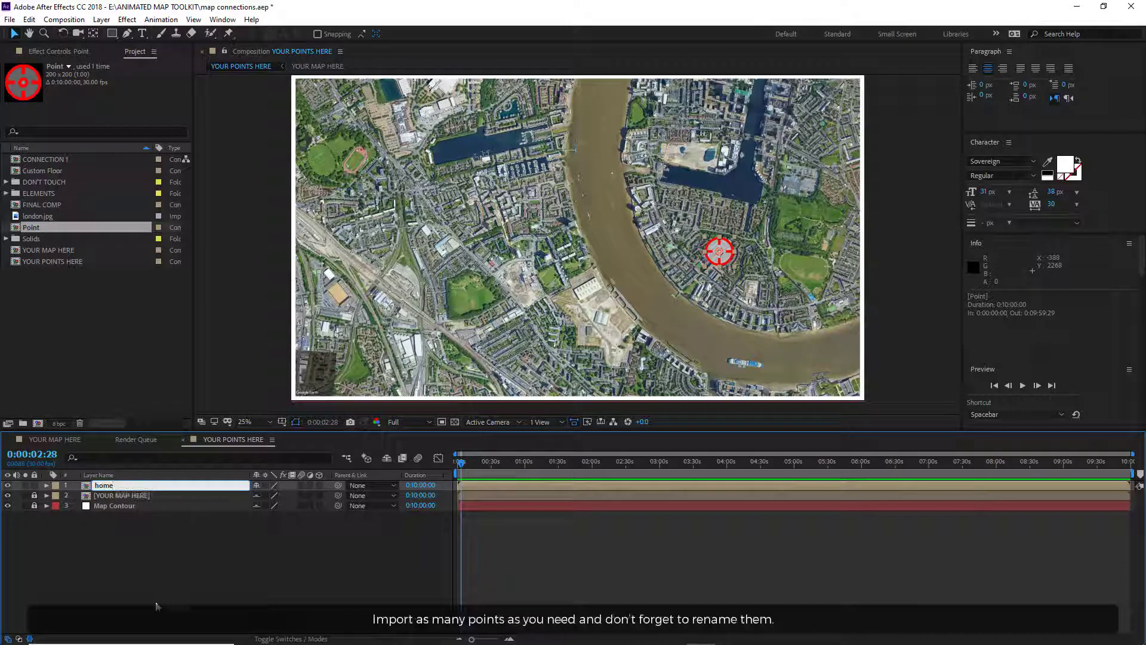
{"action": "key", "text": "Return"}
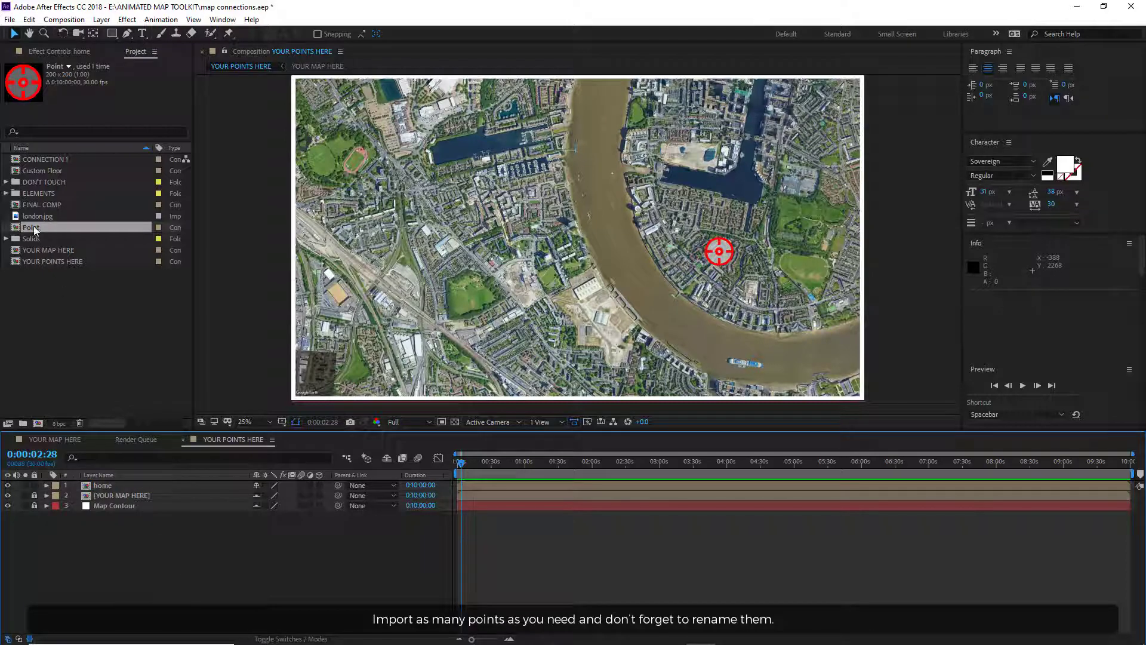
Step: Add Point markers named park on the green park and lake by the lake
{"action": "left_click_drag", "start_coordinate": [35, 230], "coordinate": [475, 292]}
{"action": "key", "text": "Return"}
{"action": "type", "text": "park"}
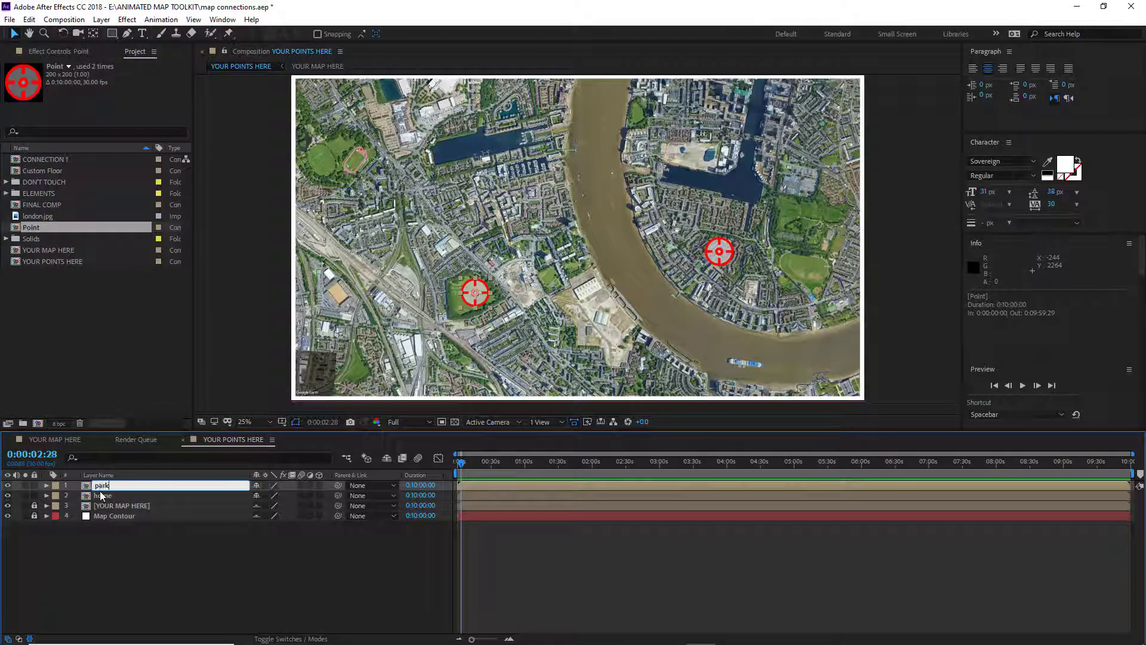
{"action": "key", "text": "Return"}
{"action": "left_click_drag", "start_coordinate": [34, 228], "coordinate": [472, 144]}
{"action": "key", "text": "Return"}
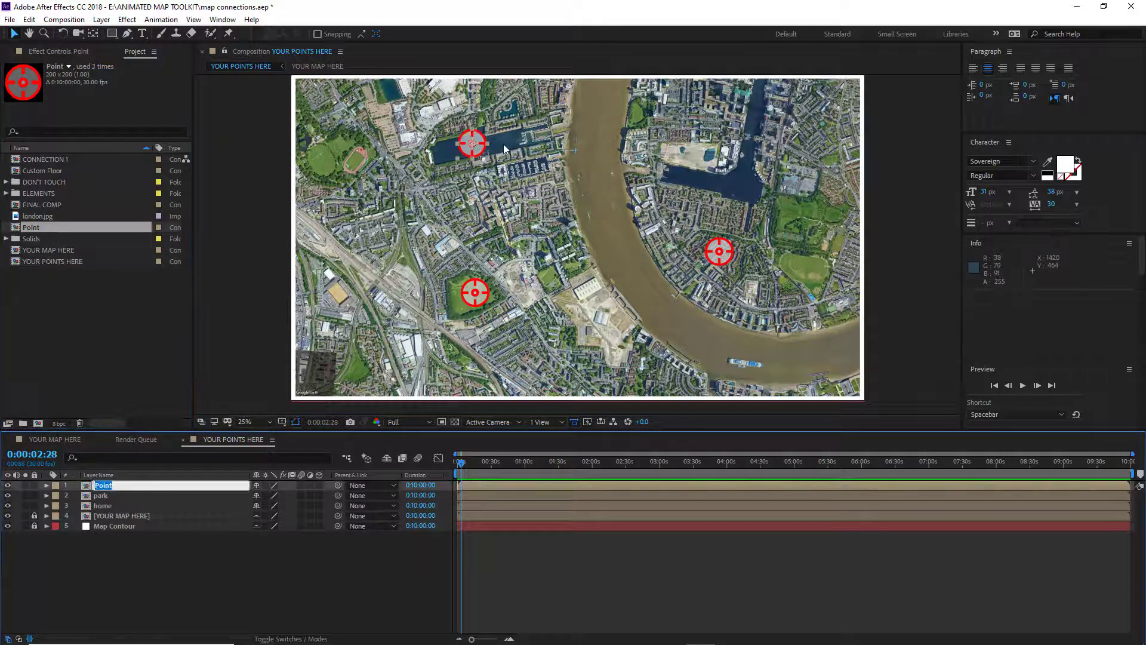
{"action": "type", "text": "lake"}
{"action": "key", "text": "Return"}
Step: Add Point markers named company near the river bank and shop on the map's left
{"action": "left_click_drag", "start_coordinate": [34, 228], "coordinate": [600, 315]}
{"action": "key", "text": "Return"}
{"action": "type", "text": "compan"}
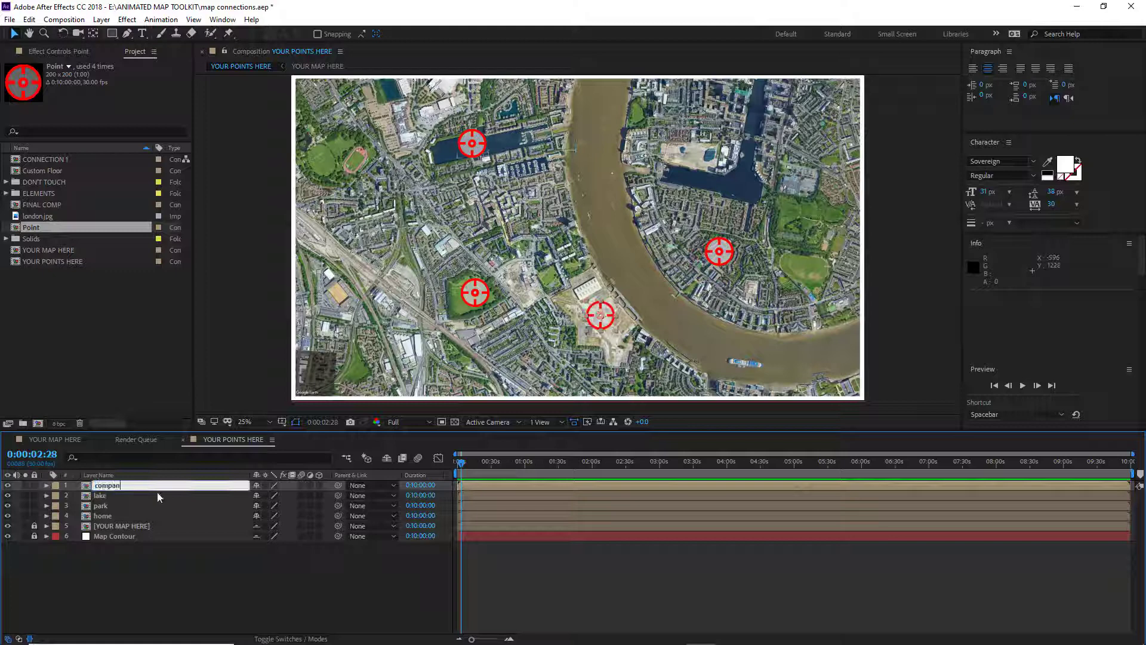
{"action": "type", "text": "y"}
{"action": "key", "text": "Return"}
{"action": "left_click_drag", "start_coordinate": [31, 227], "coordinate": [387, 218]}
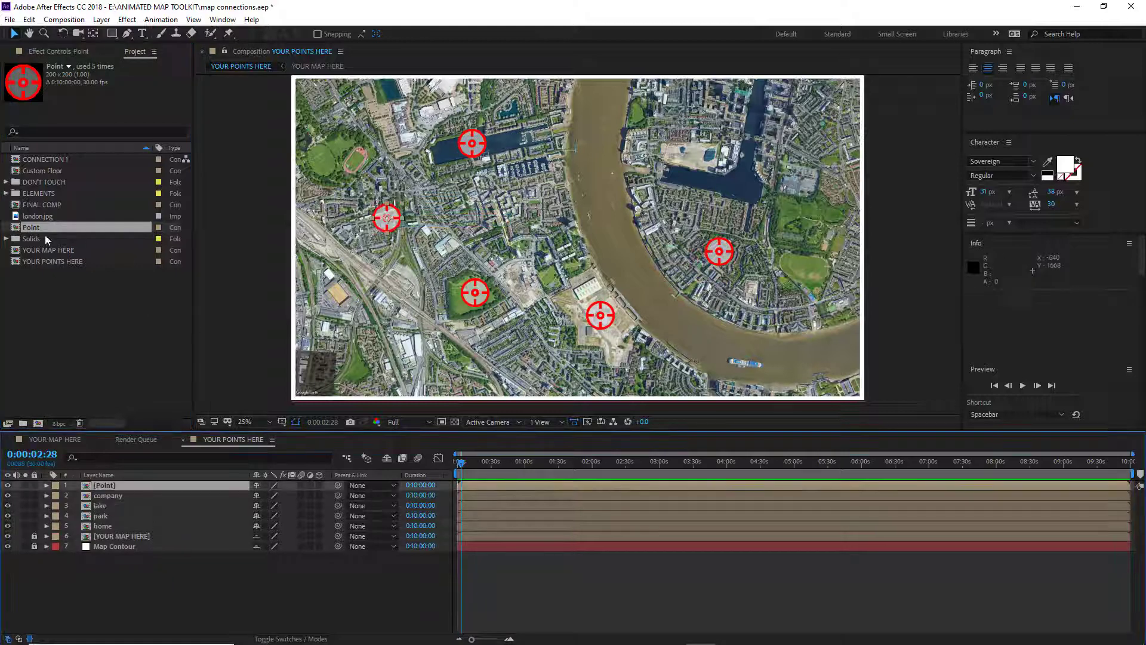
{"action": "key", "text": "Return"}
{"action": "type", "text": "shop"}
{"action": "key", "text": "Return"}
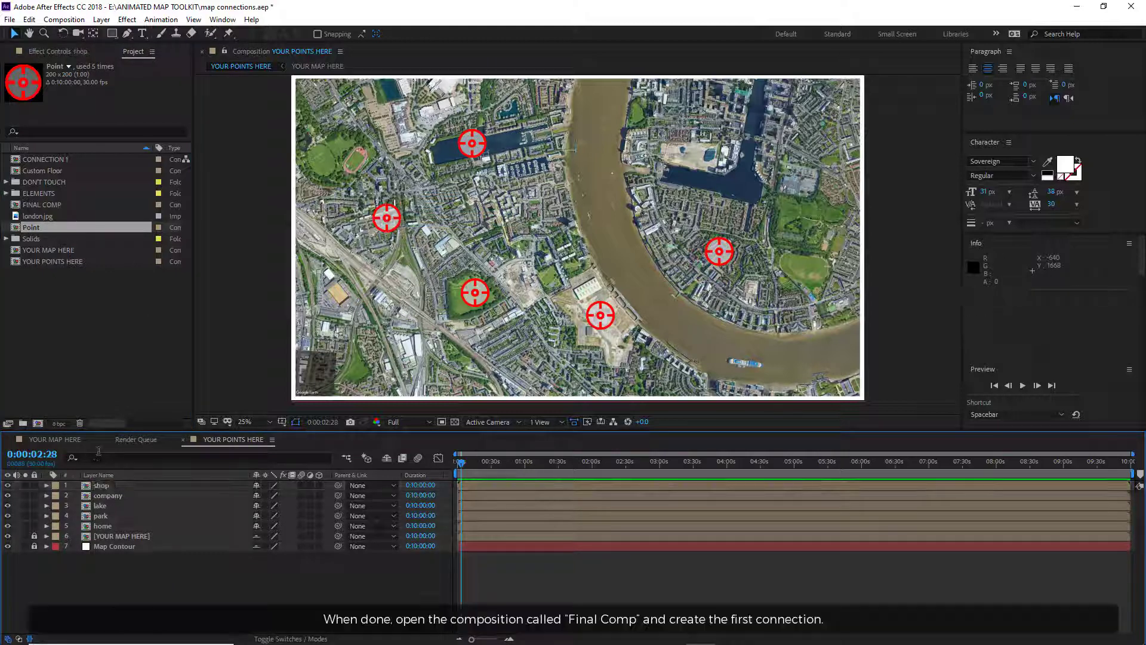
Step: Open FINAL COMP and add CONNECTION 1 to the timeline below the dashed layer
{"action": "double_click", "coordinate": [41, 204]}
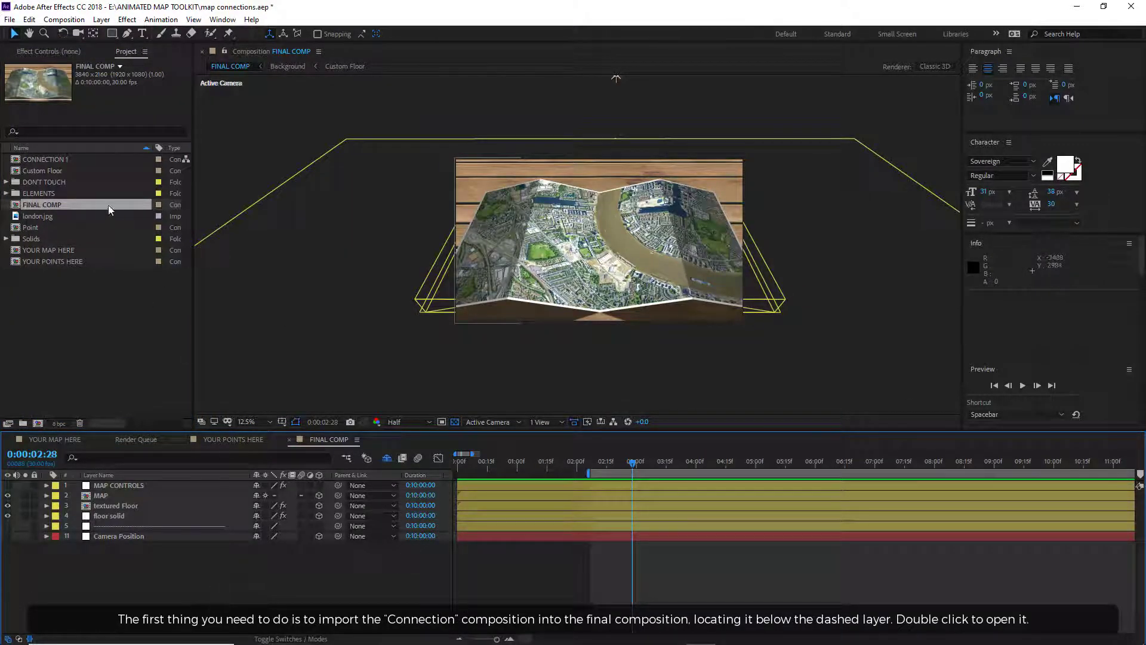
{"action": "left_click_drag", "start_coordinate": [58, 160], "coordinate": [114, 535]}
Step: Open CONNECTION 1 and set its start point name to home and end point to shop
{"action": "double_click", "coordinate": [86, 535]}
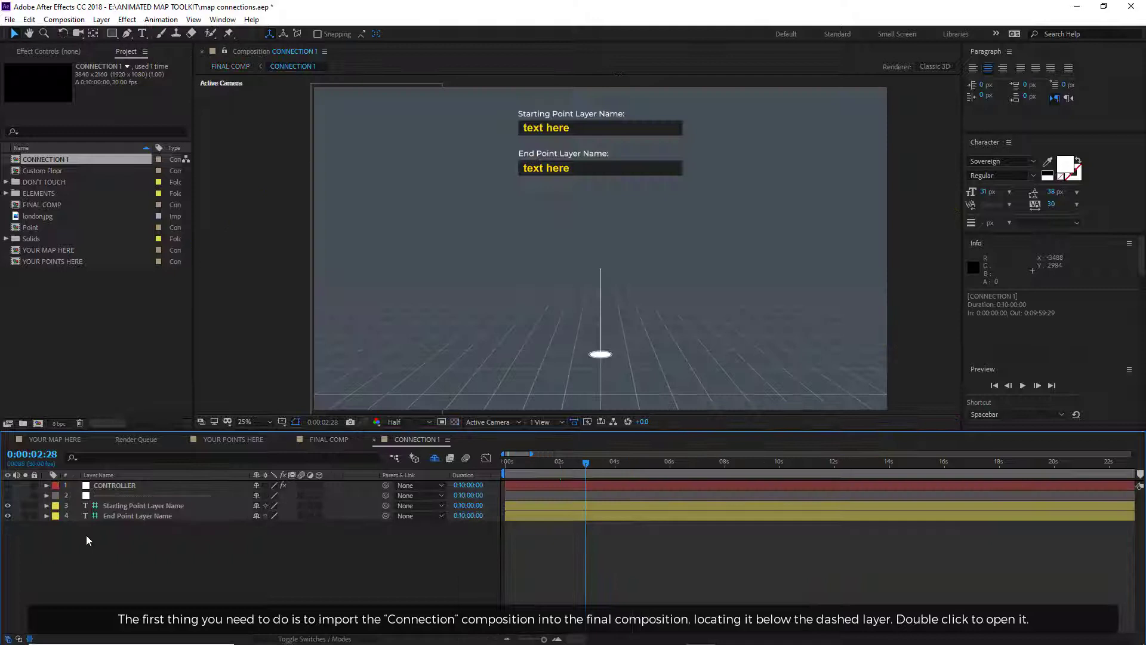
{"action": "double_click", "coordinate": [562, 130]}
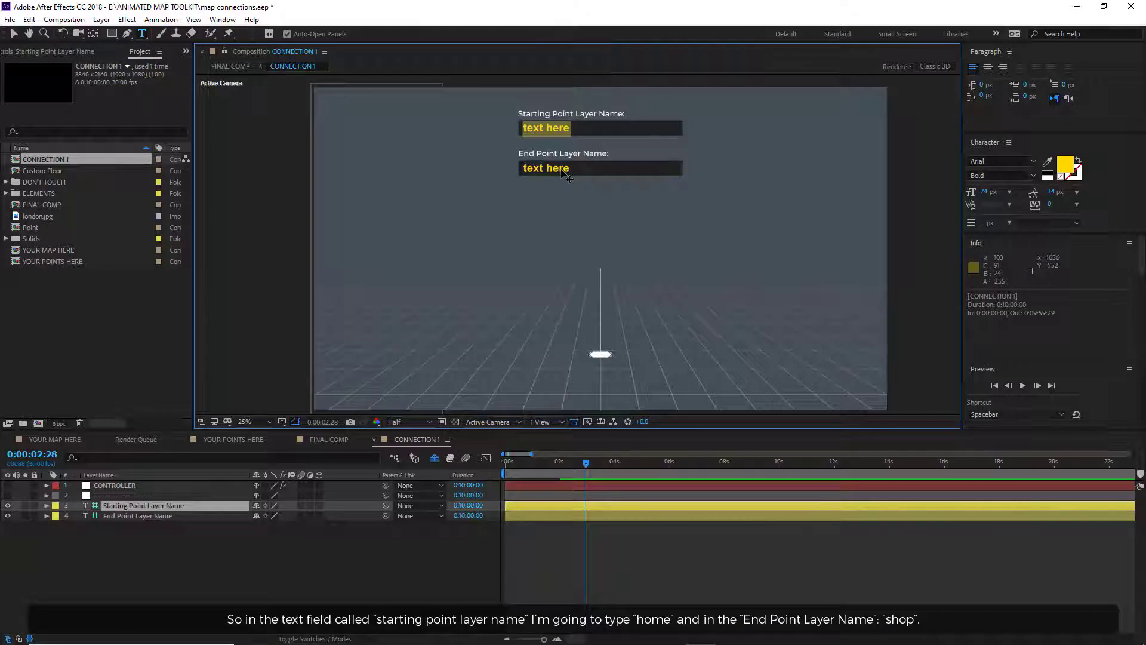
{"action": "type", "text": "home"}
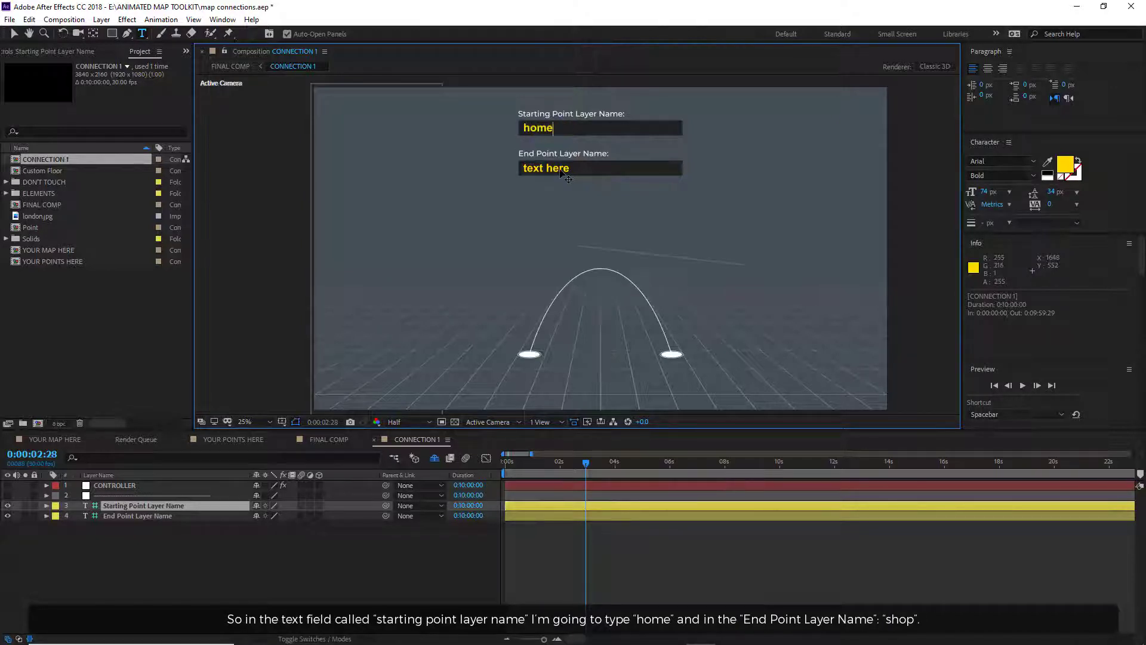
{"action": "double_click", "coordinate": [565, 168]}
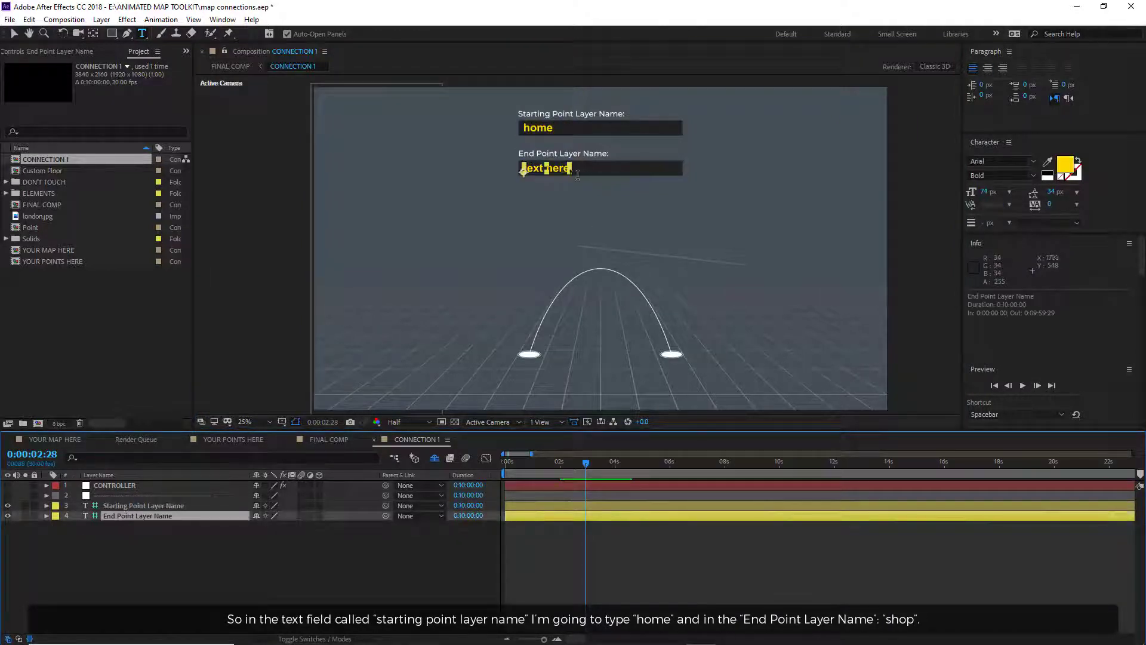
{"action": "double_click", "coordinate": [562, 166]}
{"action": "key", "text": "BackSpace"}
{"action": "key", "text": "BackSpace"}
{"action": "key", "text": "BackSpace"}
{"action": "key", "text": "BackSpace"}
{"action": "key", "text": "BackSpace"}
{"action": "key", "text": "BackSpace"}
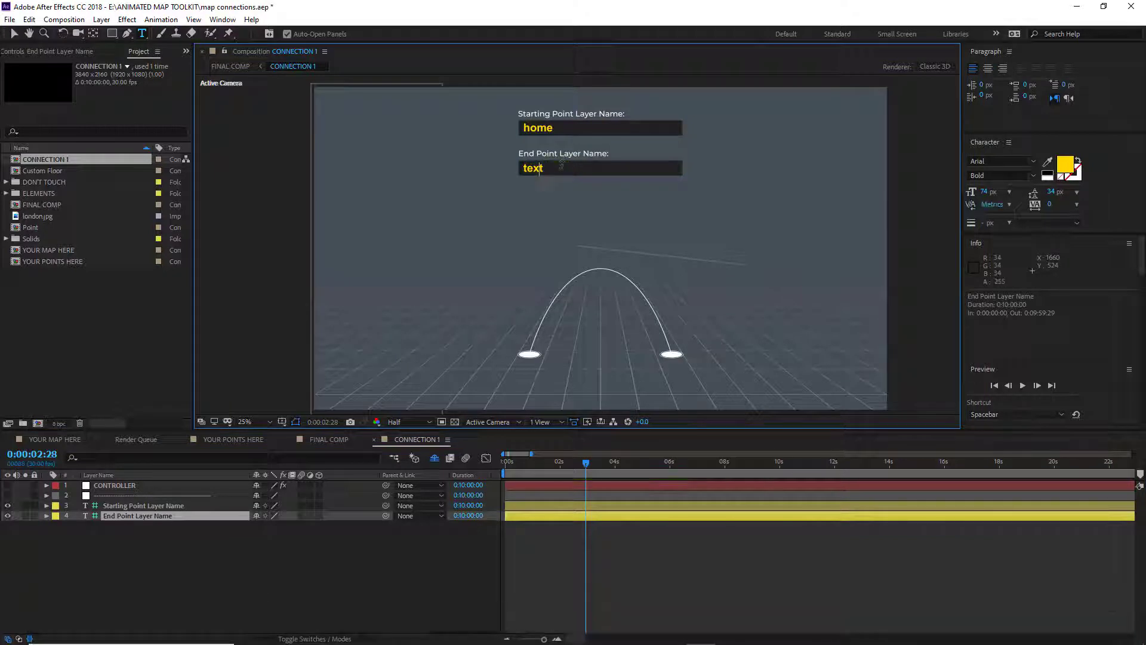
{"action": "type", "text": "shop"}
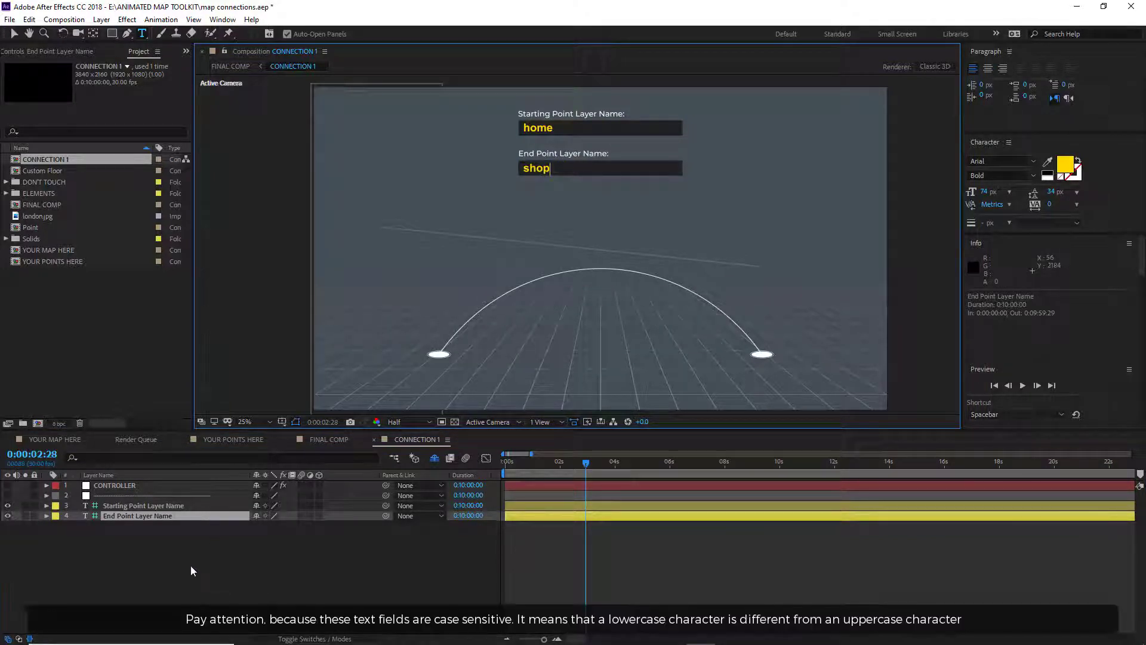
{"action": "left_click", "coordinate": [191, 565]}
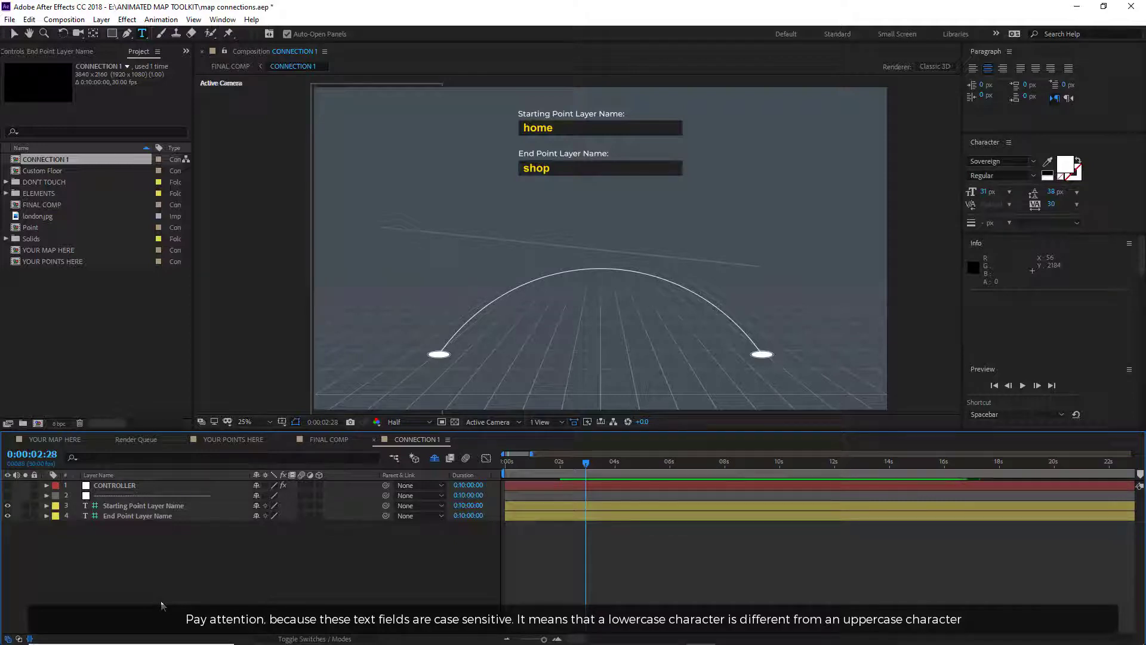
Step: Re-edit the starting point text to correct the capitalisation of home
{"action": "left_click", "coordinate": [528, 127]}
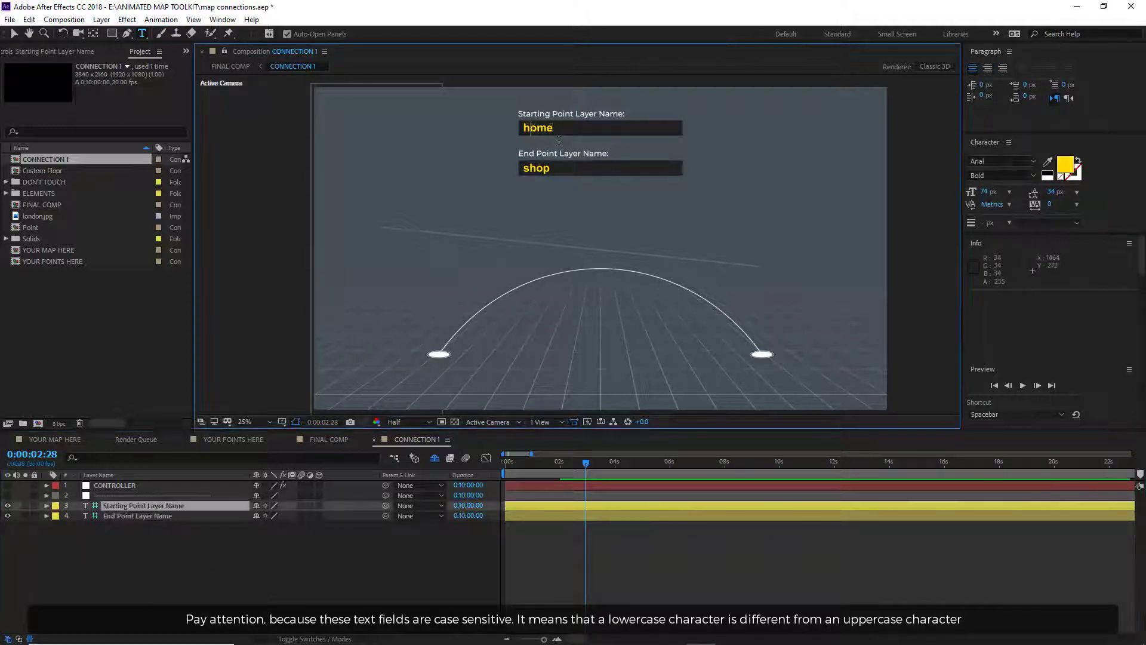
{"action": "key", "text": "BackSpace"}
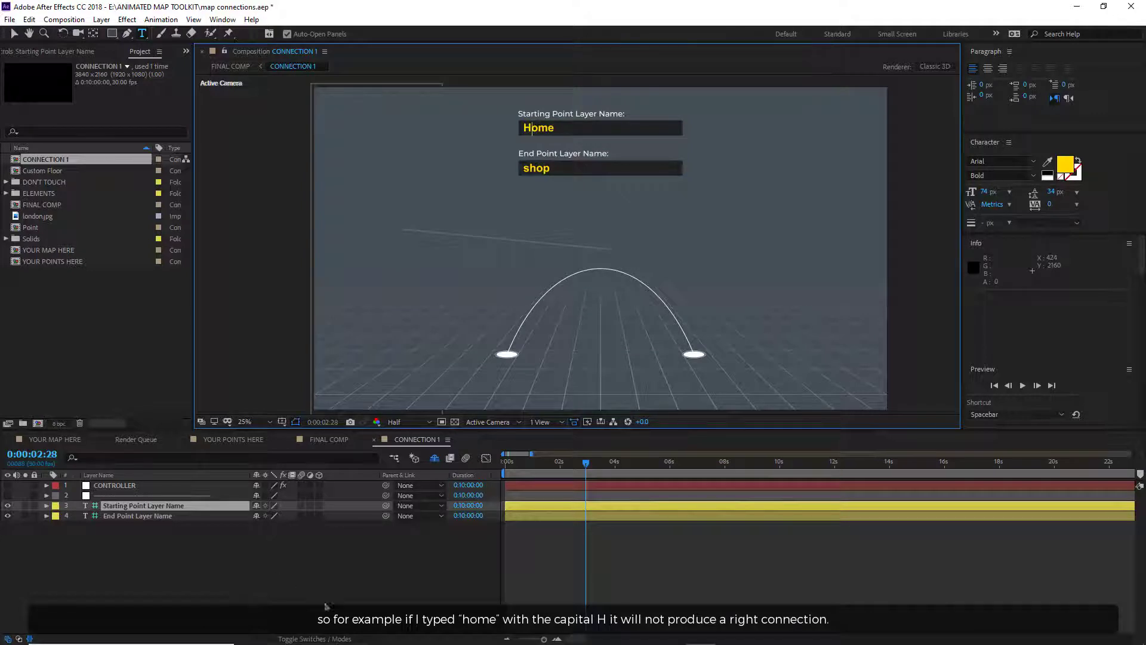
{"action": "left_click", "coordinate": [324, 606]}
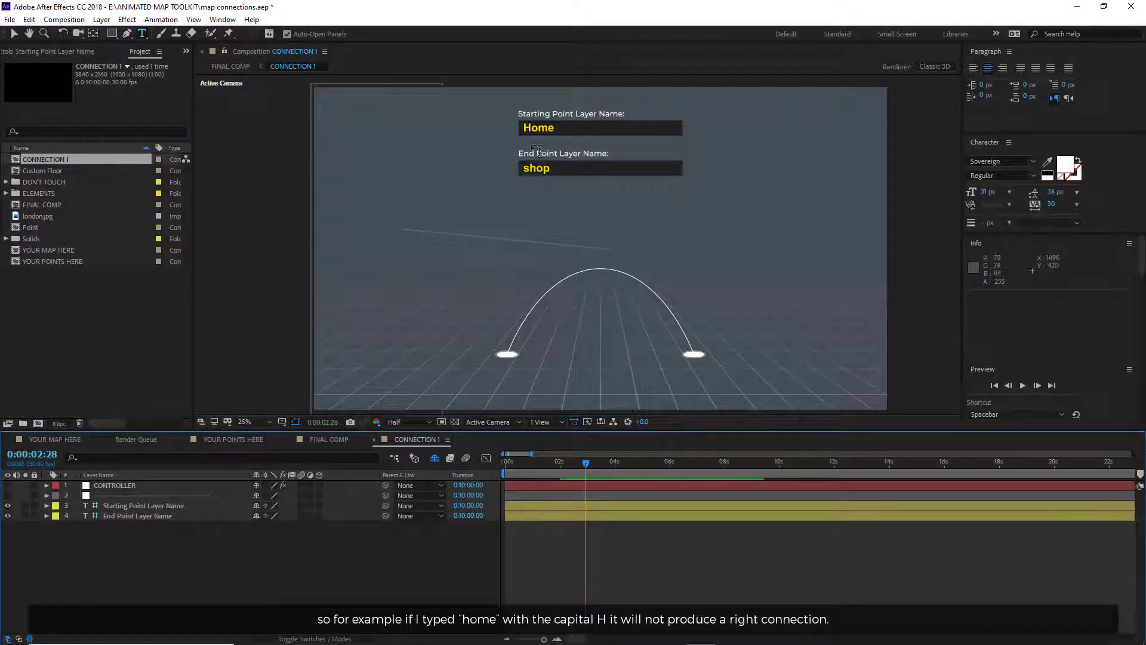
{"action": "left_click", "coordinate": [532, 127]}
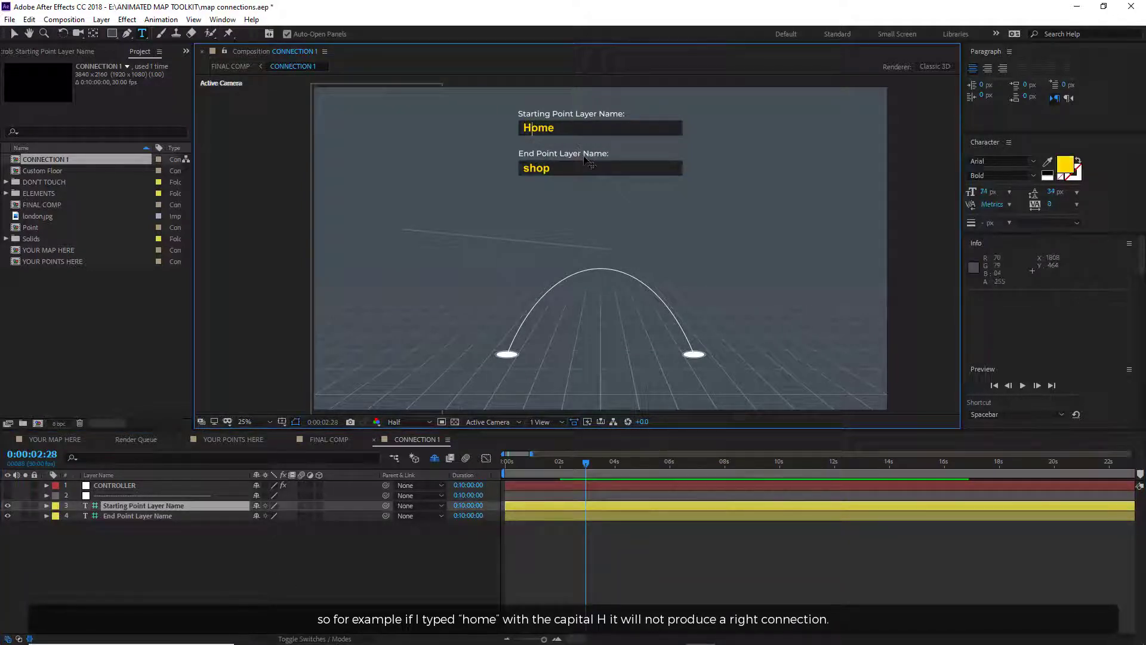
{"action": "key", "text": "Delete"}
Step: Retype lowercase h in home and enable Show Location Names on the CONTROLLER layer
{"action": "type", "text": "h"}
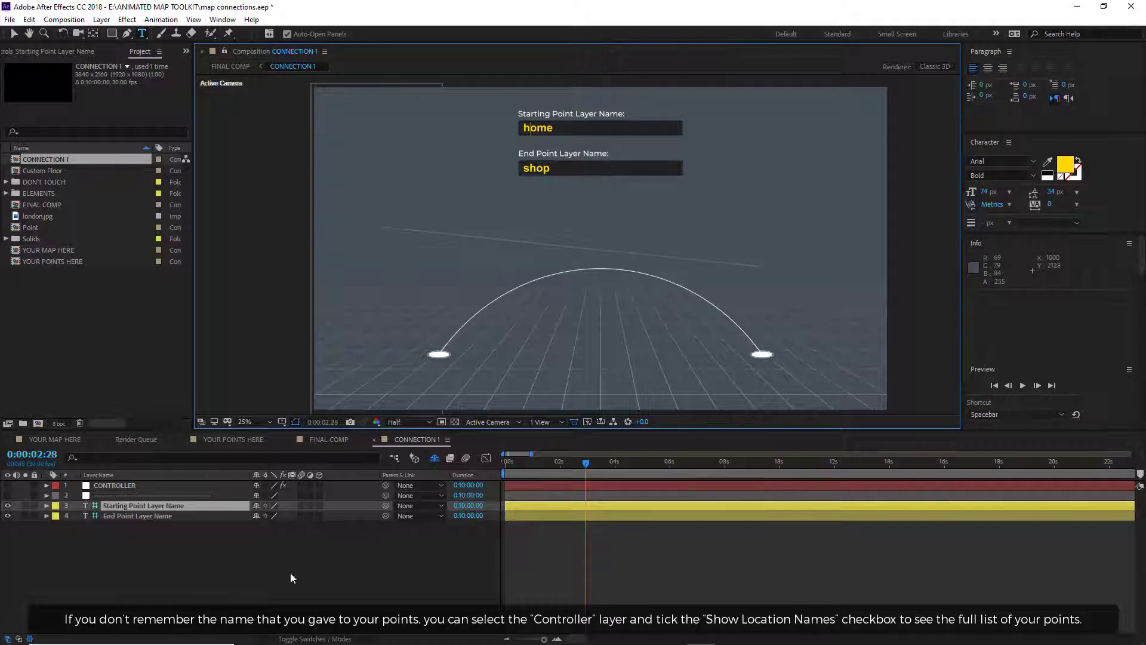
{"action": "left_click", "coordinate": [286, 574]}
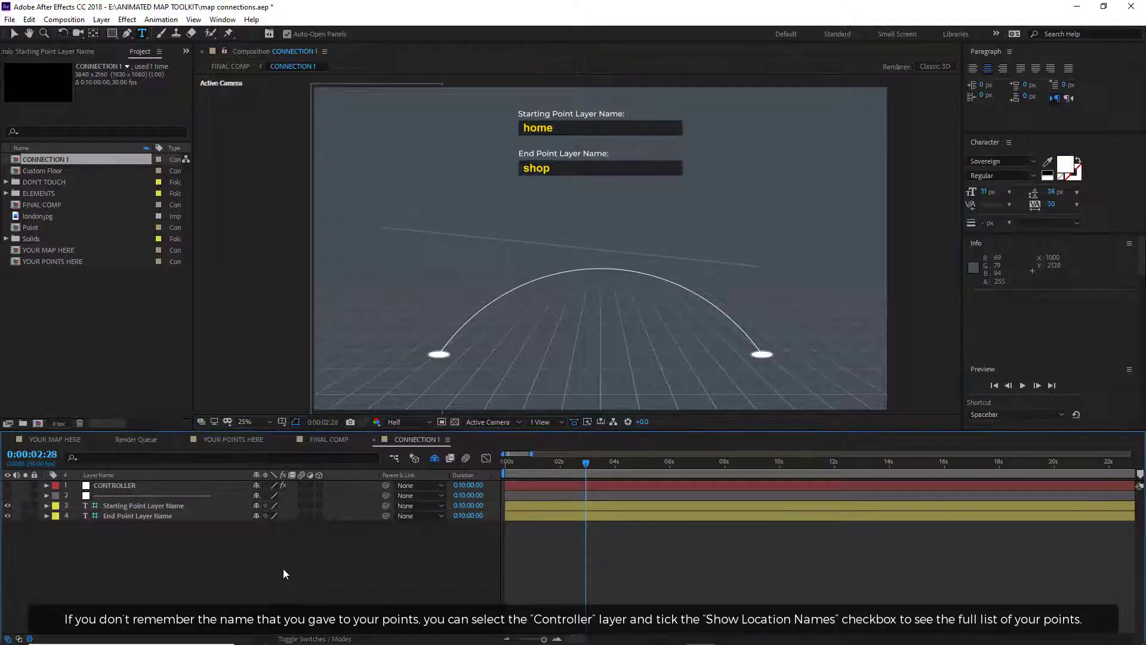
{"action": "left_click", "coordinate": [125, 486]}
{"action": "left_click", "coordinate": [74, 51]}
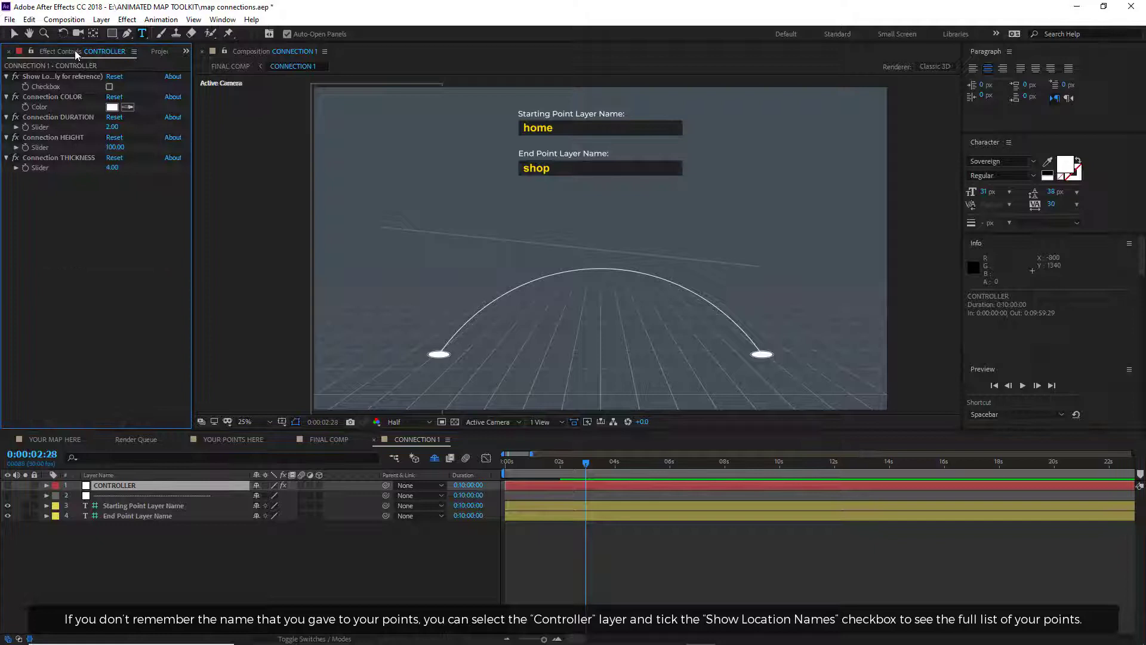
{"action": "left_click", "coordinate": [109, 87]}
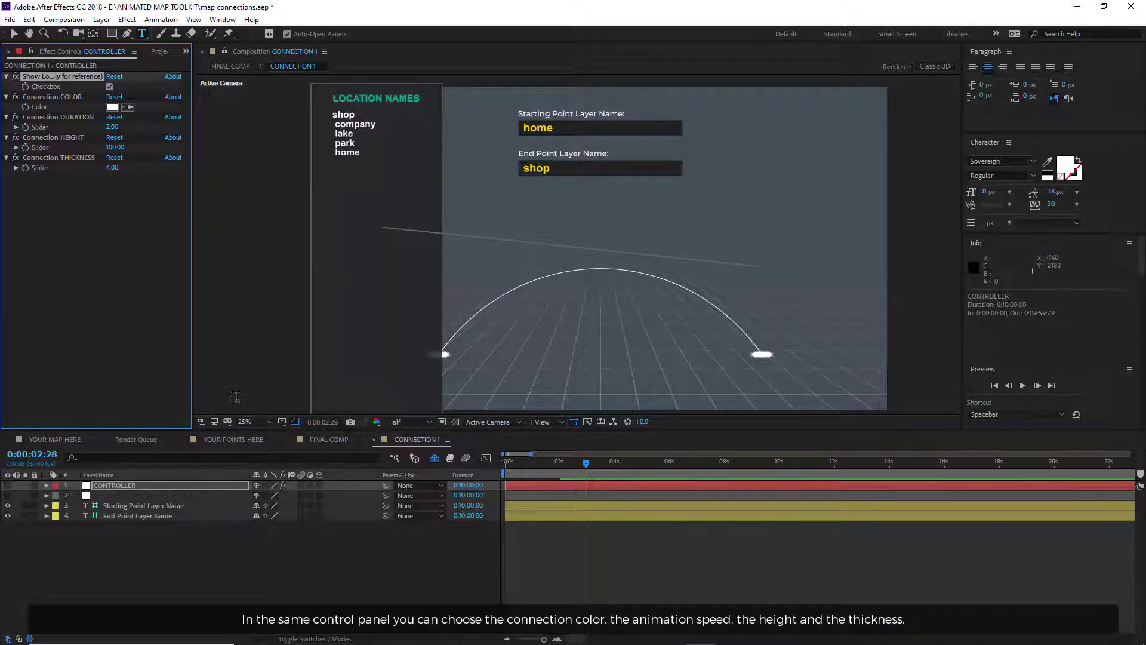
Step: Make the connection cyan (00E4FF), with duration 3.00 and height -85.00
{"action": "left_click", "coordinate": [120, 108]}
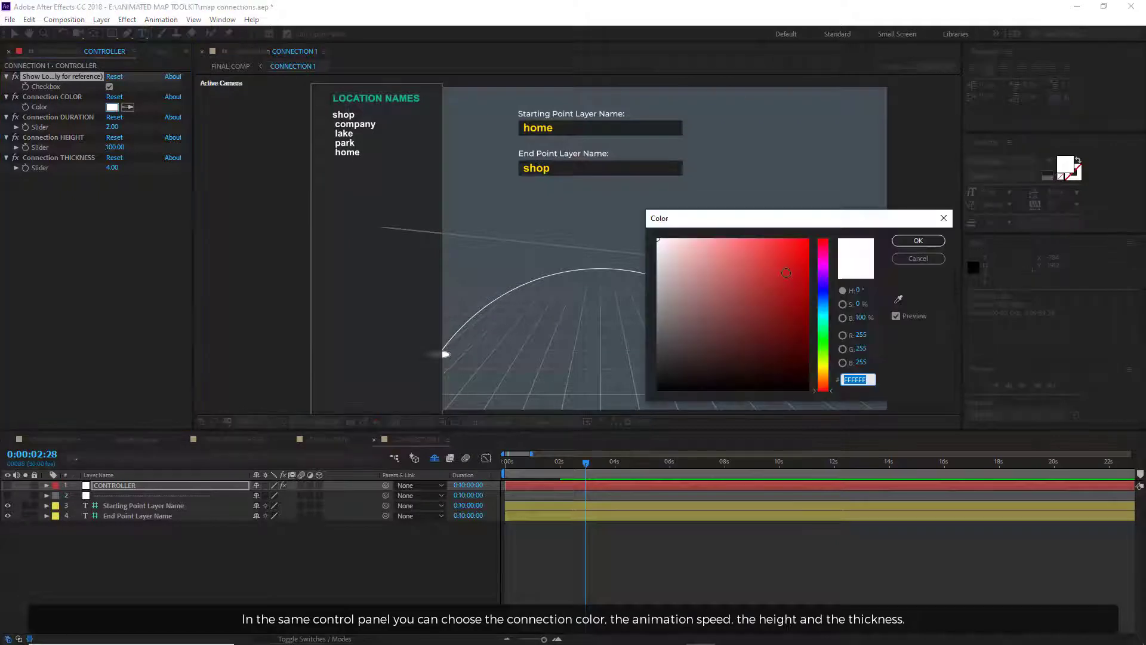
{"action": "left_click_drag", "start_coordinate": [823, 244], "coordinate": [822, 311]}
{"action": "left_click_drag", "start_coordinate": [776, 269], "coordinate": [822, 220]}
{"action": "left_click", "coordinate": [919, 241]}
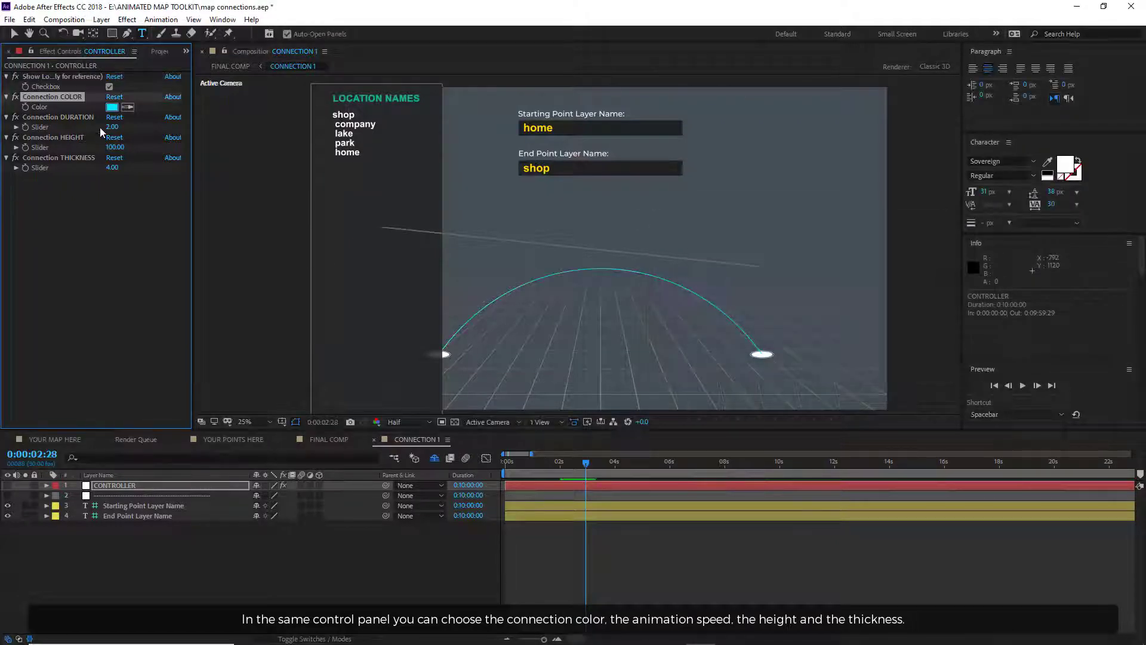
{"action": "left_click_drag", "start_coordinate": [111, 127], "coordinate": [119, 127]}
{"action": "mouse_move", "coordinate": [601, 471]}
{"action": "left_mouse_down"}
{"action": "mouse_move", "coordinate": [555, 472]}
{"action": "mouse_move", "coordinate": [581, 472]}
{"action": "left_mouse_up"}
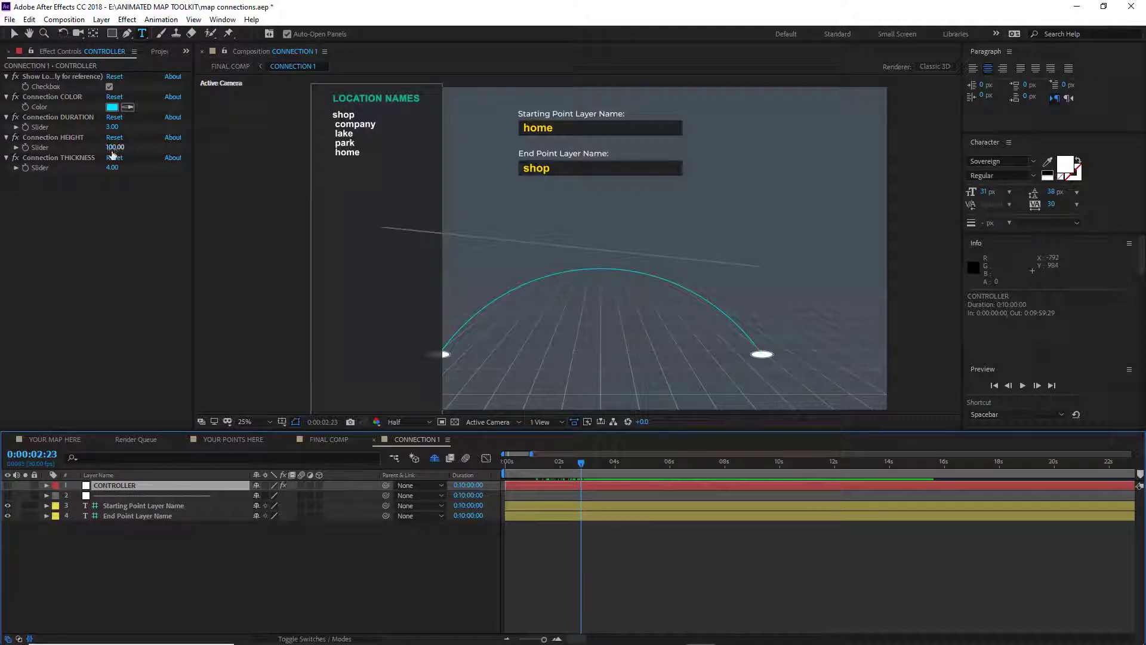
{"action": "left_click_drag", "start_coordinate": [114, 147], "coordinate": [76, 171]}
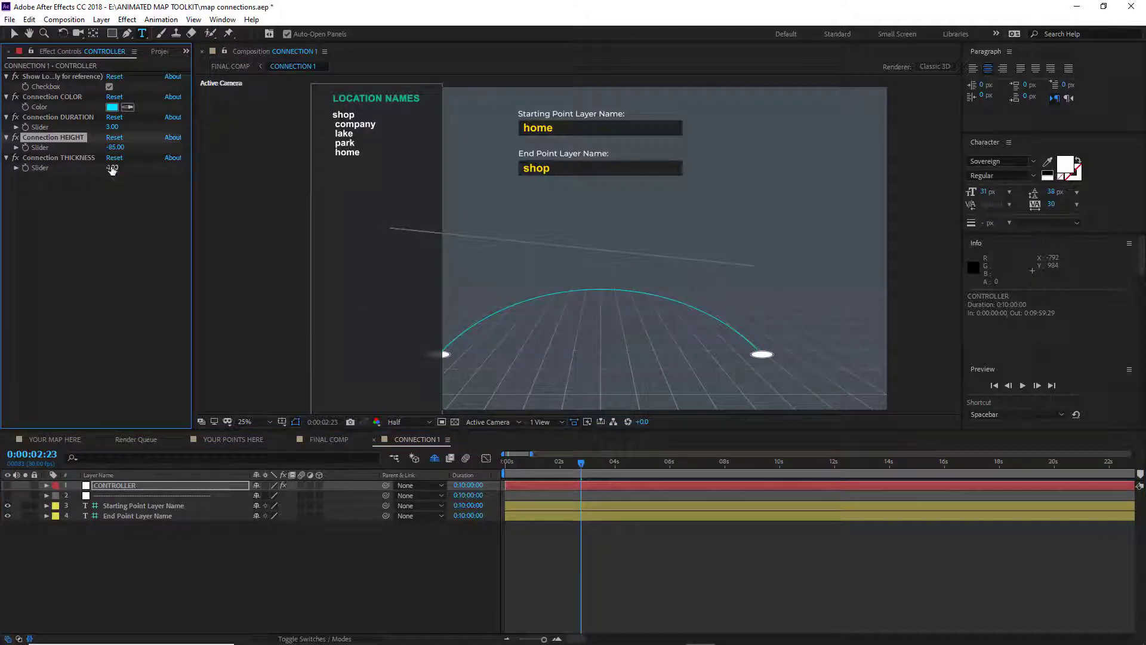
Step: In FINAL COMP, turn on Collapse Transformations for the CONNECTION 1 layer
{"action": "left_click", "coordinate": [330, 438]}
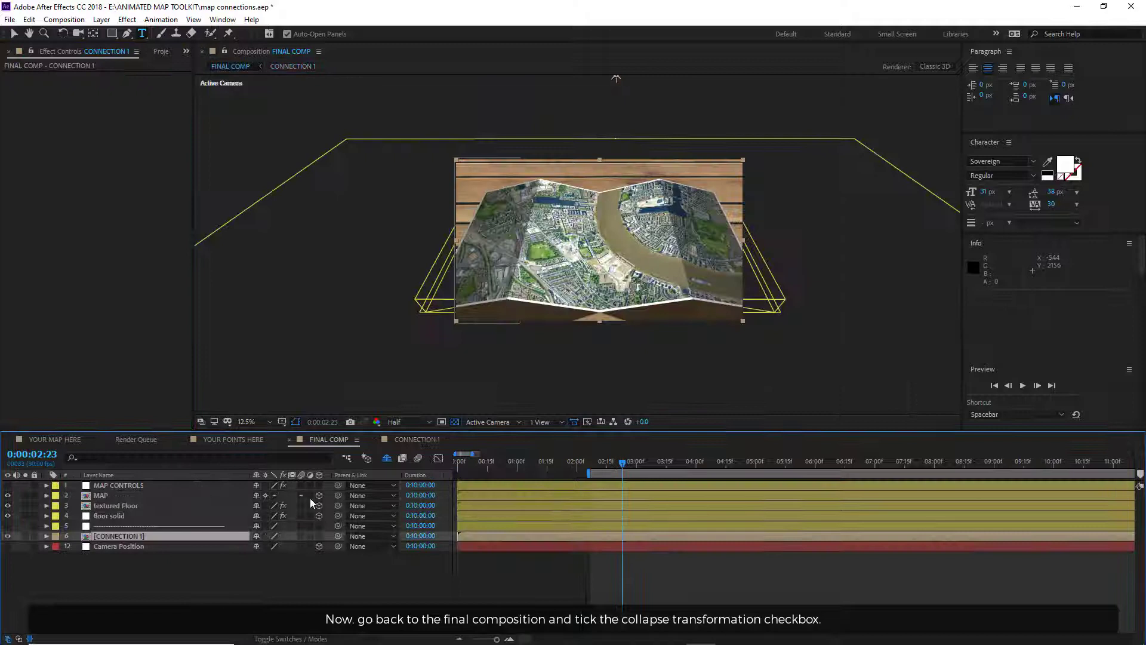
{"action": "left_click", "coordinate": [227, 585]}
{"action": "left_click", "coordinate": [109, 534]}
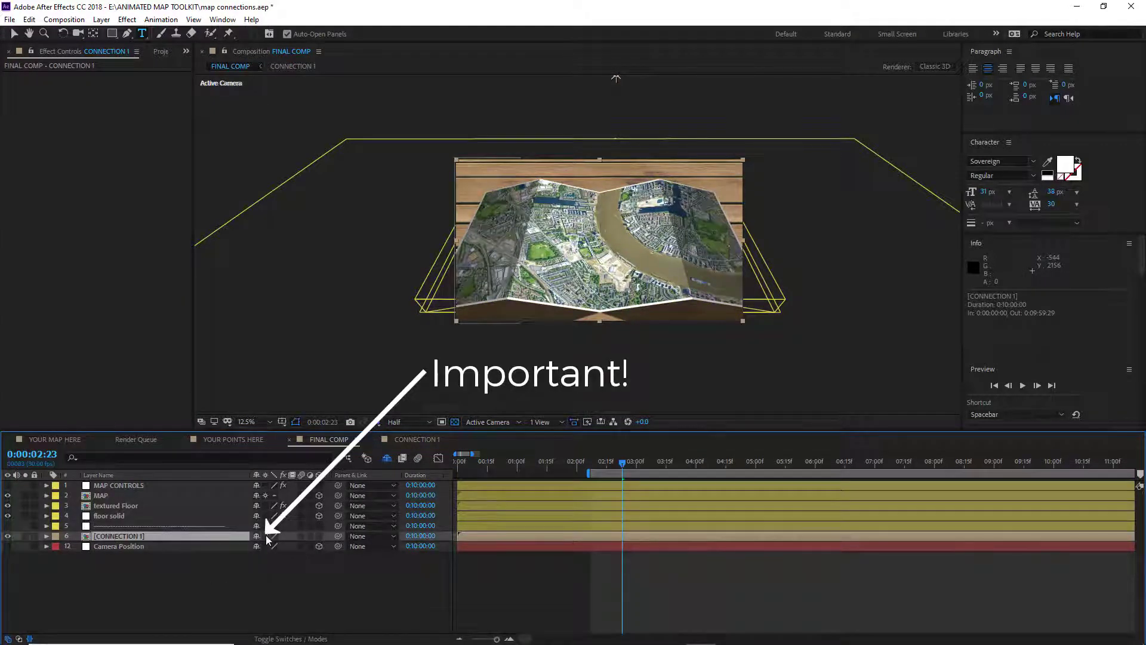
{"action": "left_click", "coordinate": [266, 535]}
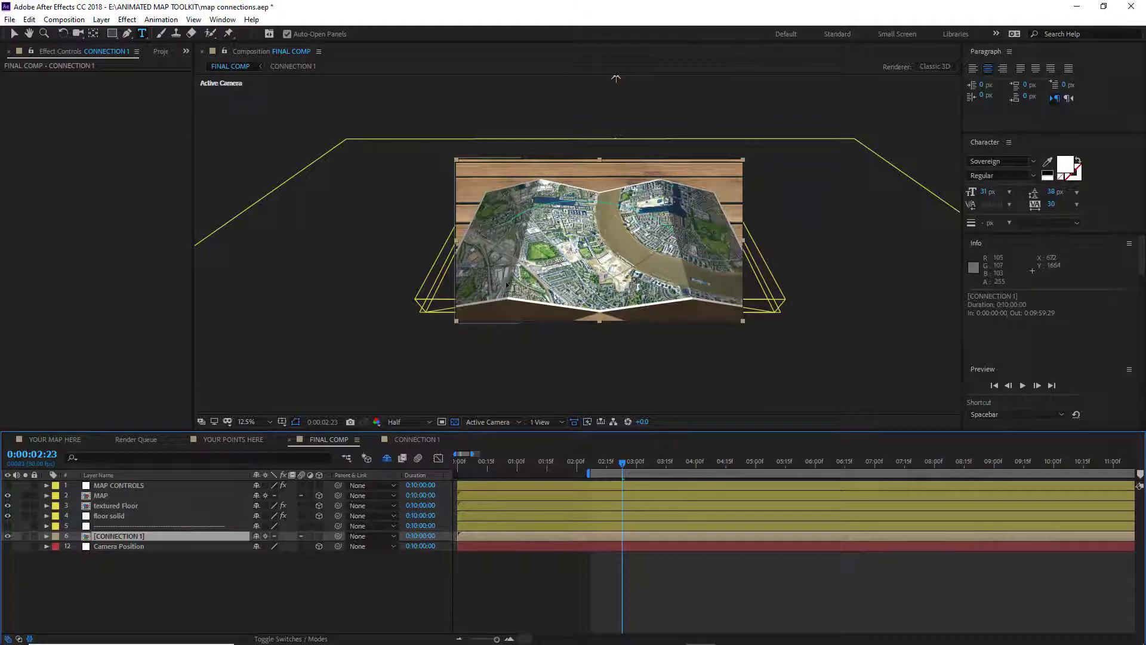
{"action": "key", "text": "period"}
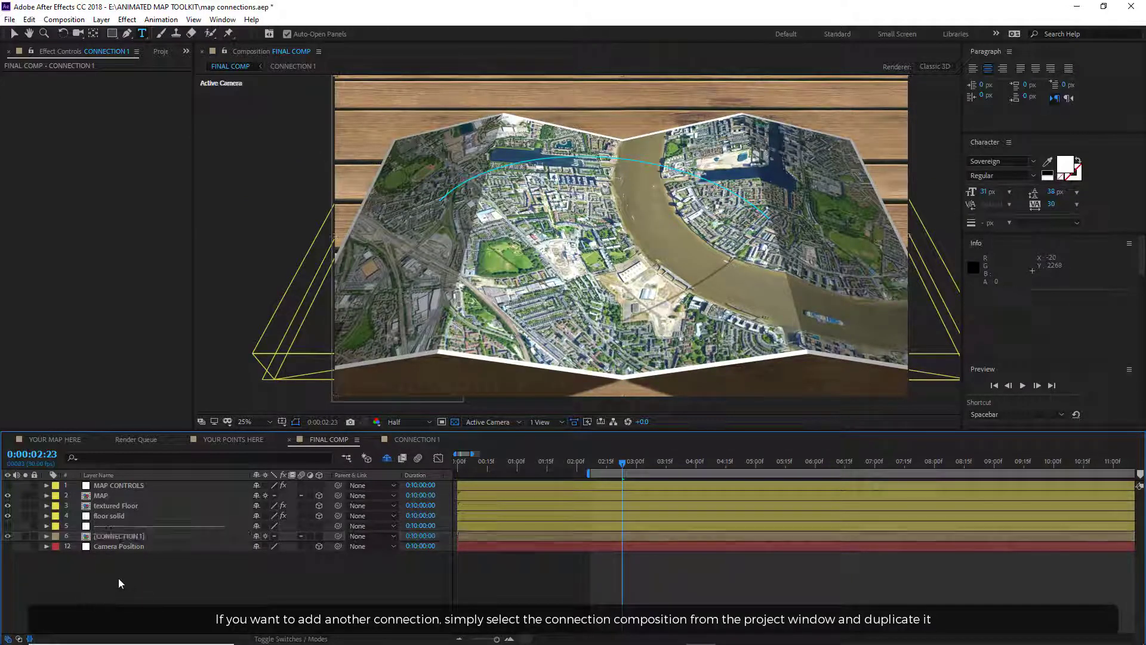
Step: Duplicate CONNECTION 1 as CONNECTION 2, place it above CONNECTION 1 in FINAL COMP, and open it
{"action": "left_click", "coordinate": [166, 50]}
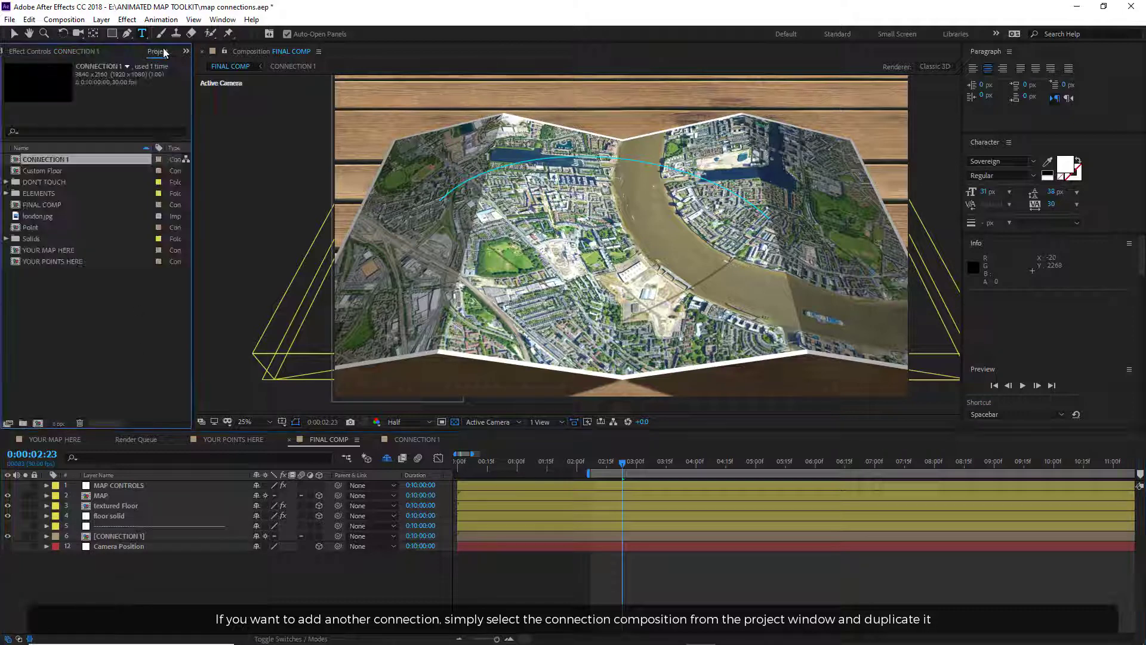
{"action": "left_click", "coordinate": [28, 19]}
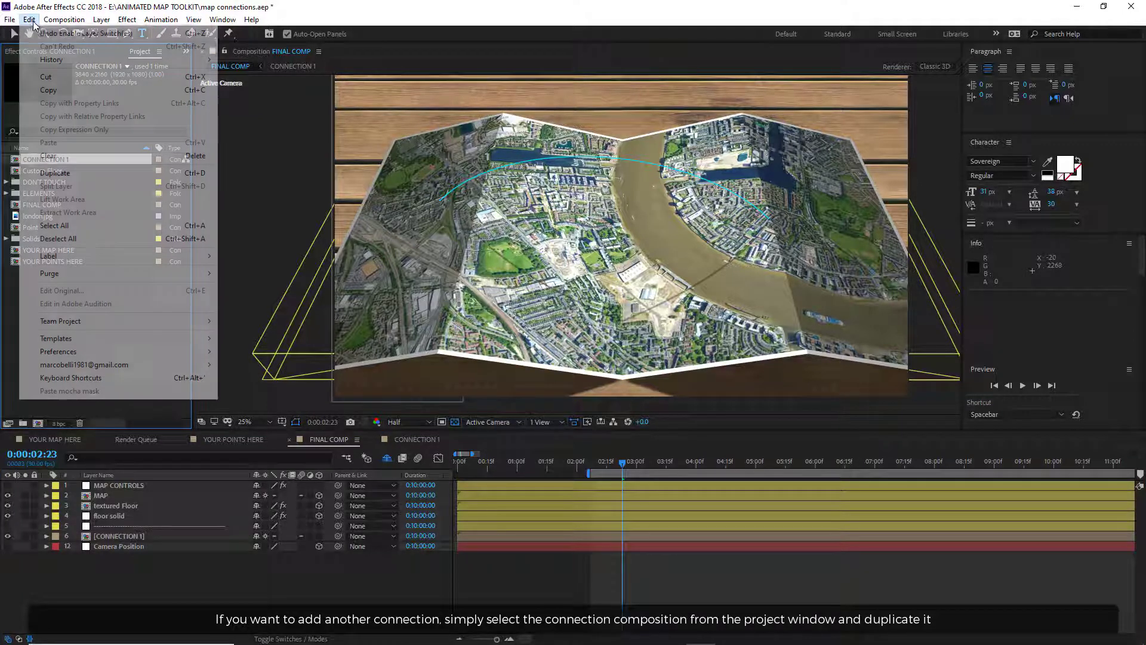
{"action": "left_click", "coordinate": [42, 174]}
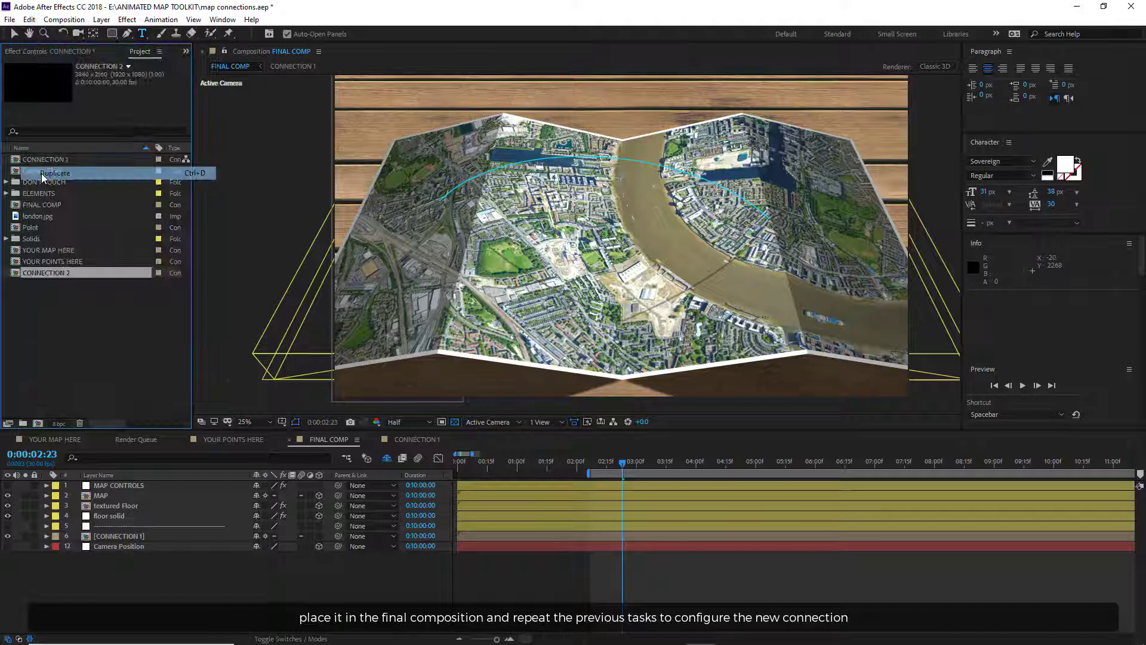
{"action": "left_click_drag", "start_coordinate": [60, 171], "coordinate": [135, 534]}
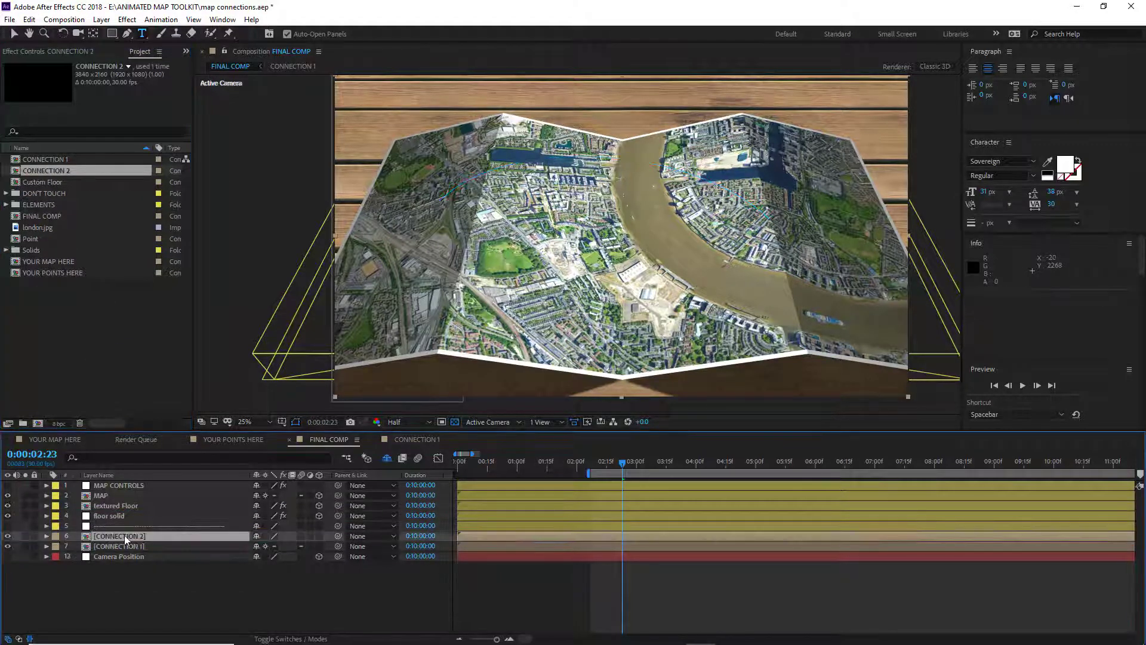
{"action": "double_click", "coordinate": [109, 537]}
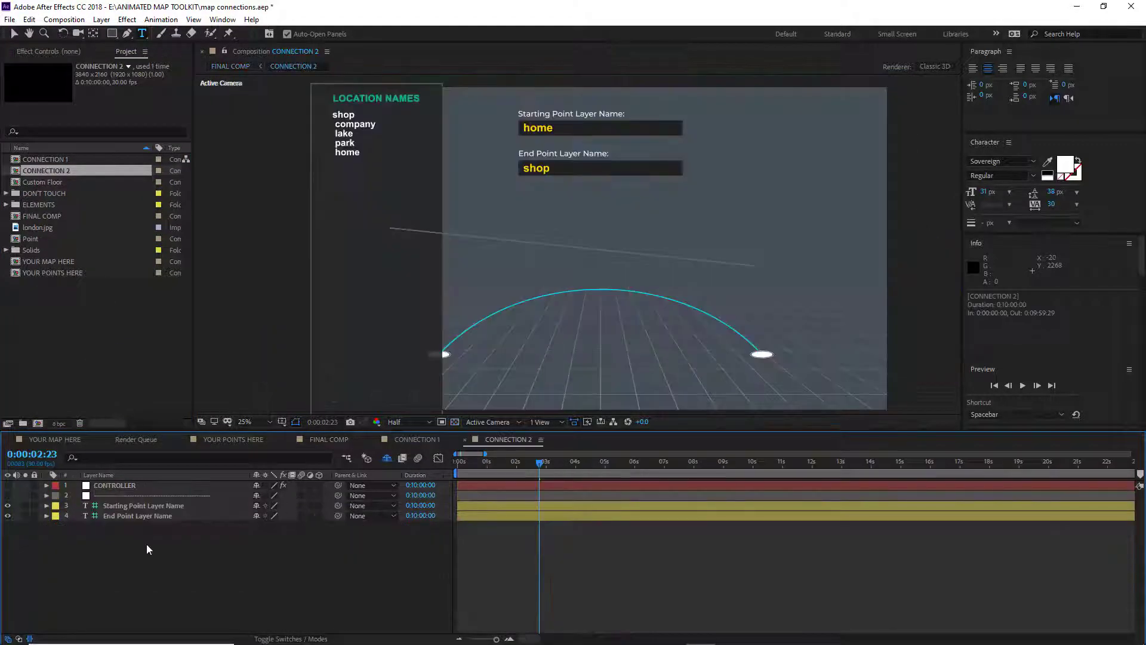
Step: Change CONNECTION 2's start point name to shop and end point name to company
{"action": "double_click", "coordinate": [526, 127]}
{"action": "type", "text": "shop"}
{"action": "double_click", "coordinate": [533, 168]}
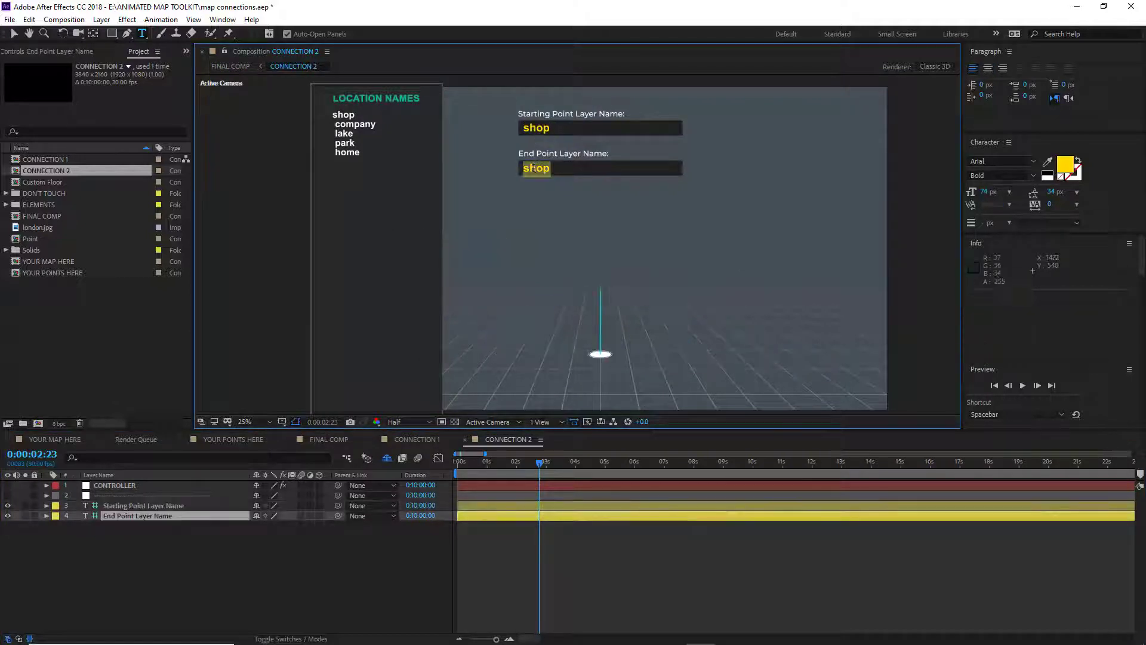
{"action": "type", "text": "company"}
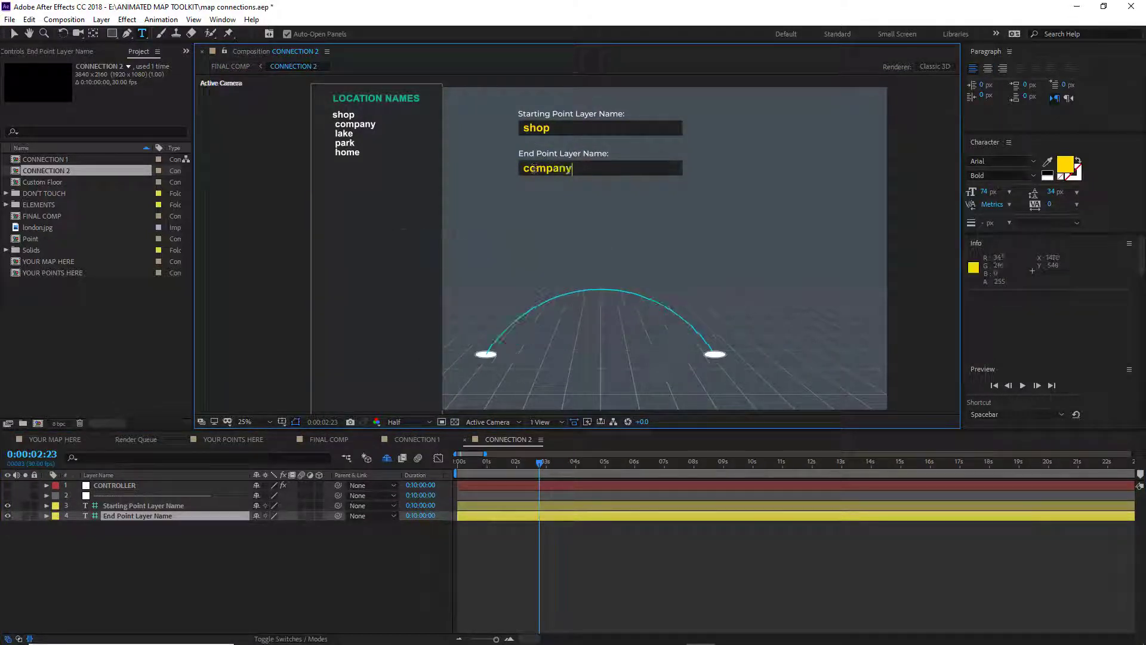
{"action": "left_click", "coordinate": [254, 568]}
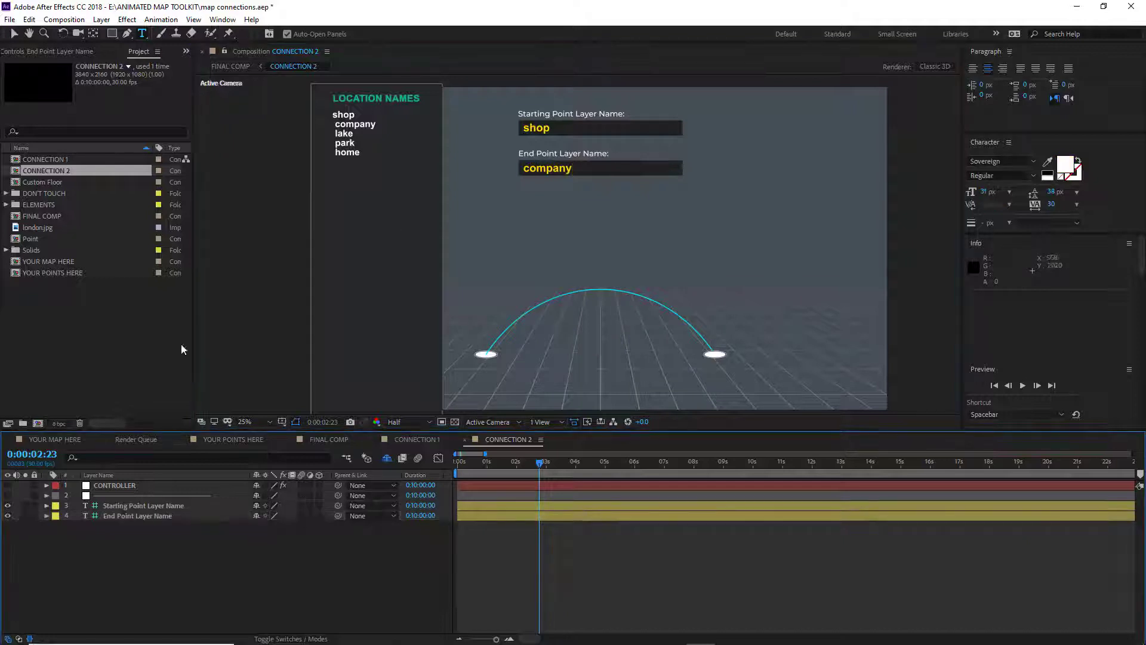
Step: In FINAL COMP, turn on Collapse Transformations for the CONNECTION 2 layer
{"action": "double_click", "coordinate": [44, 218]}
{"action": "left_click", "coordinate": [119, 535]}
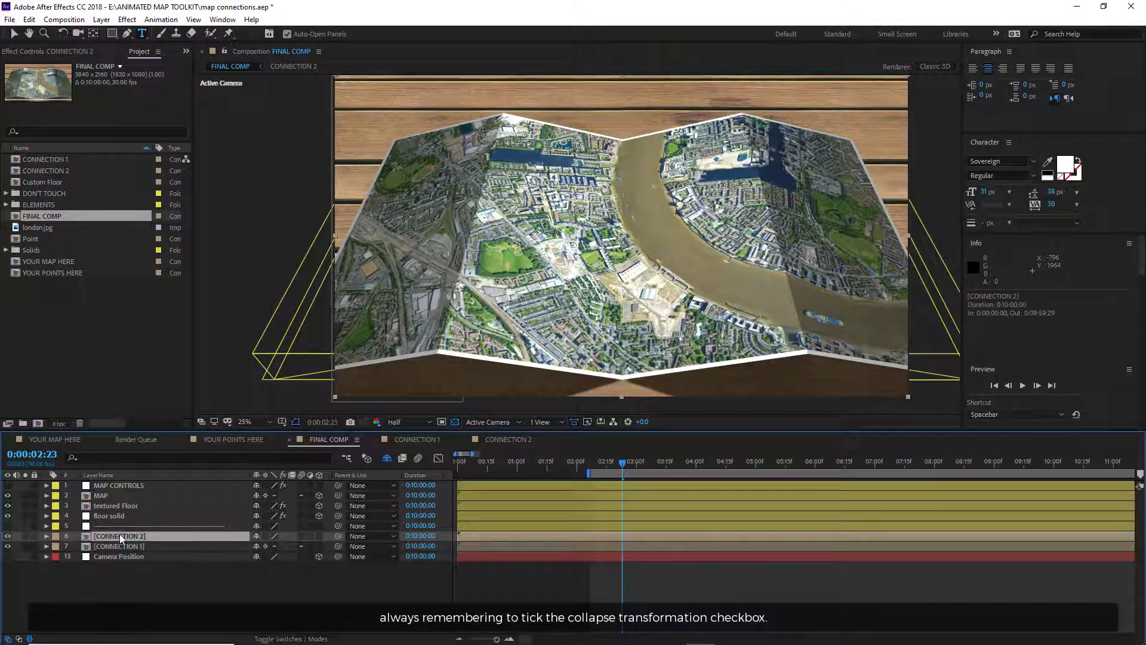
{"action": "left_click", "coordinate": [265, 537]}
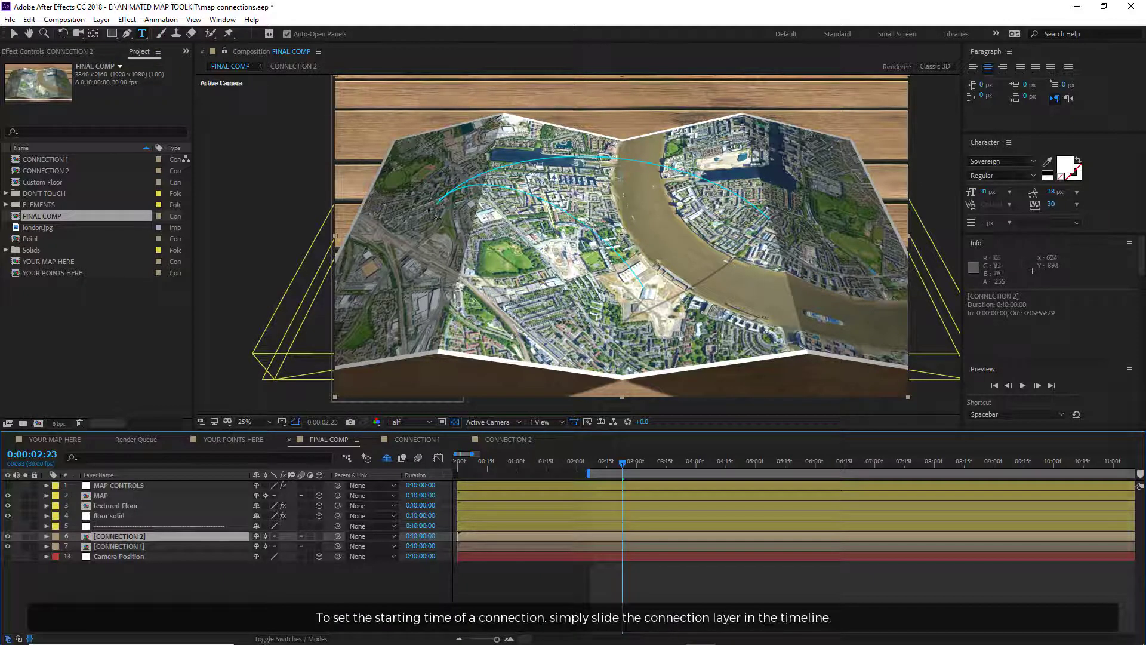
Step: Move the playhead to about four seconds and select CONNECTION 2 to retime it
{"action": "left_click", "coordinate": [225, 591]}
{"action": "left_click", "coordinate": [617, 463]}
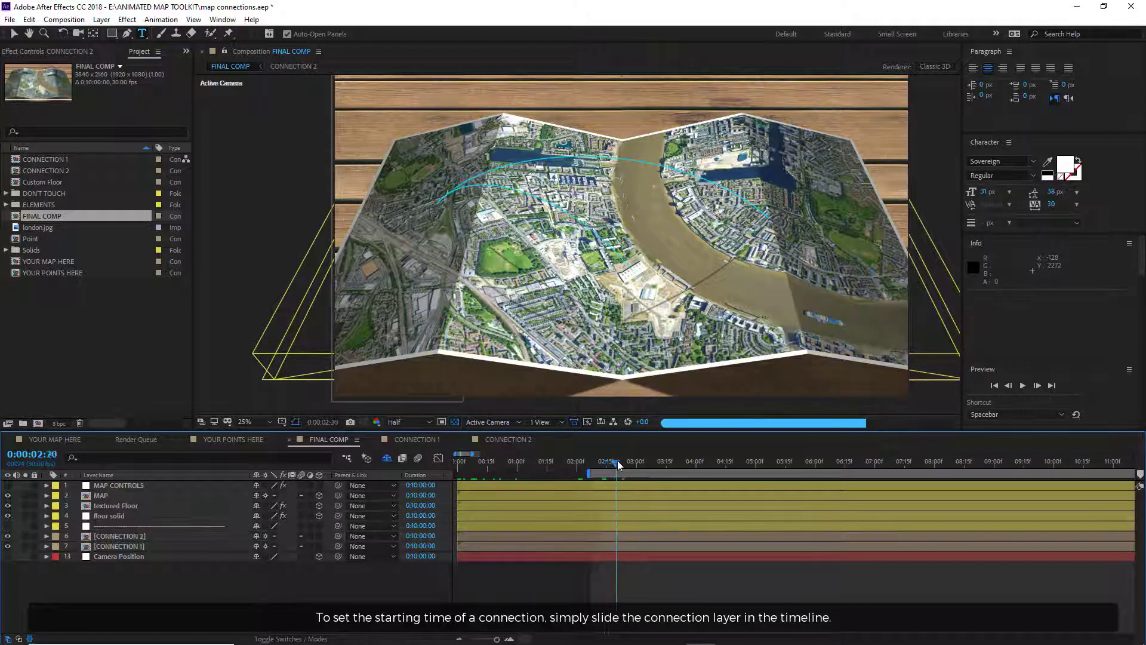
{"action": "left_click_drag", "start_coordinate": [617, 464], "coordinate": [734, 465]}
{"action": "left_click", "coordinate": [121, 538]}
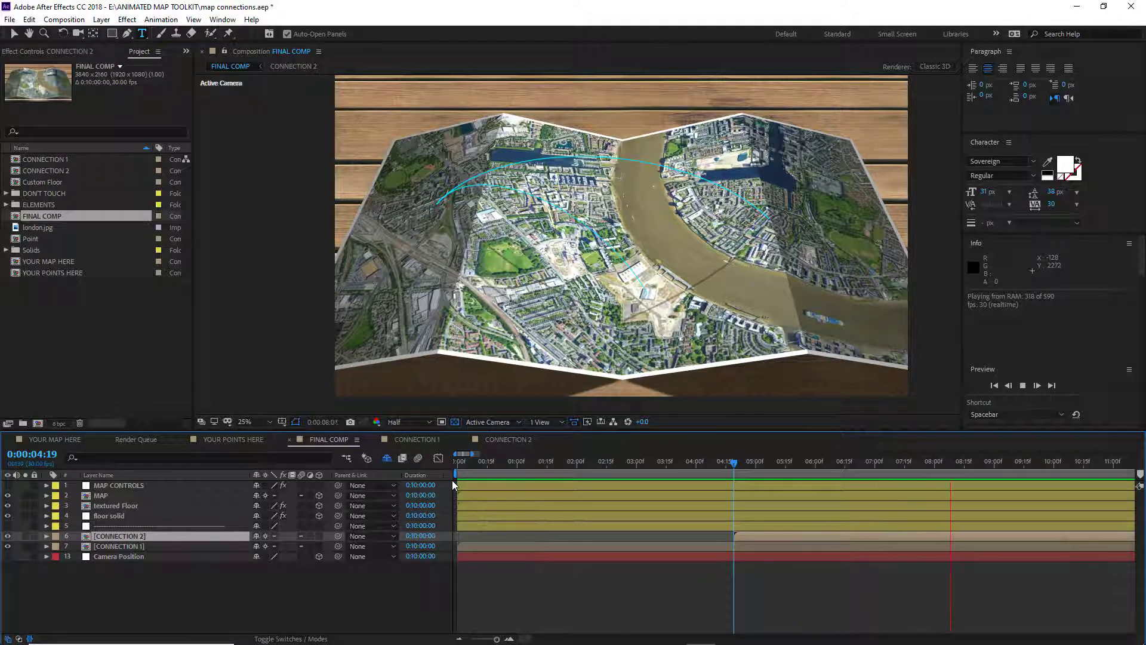
Step: Stop playback and scrub through _PINS PREVIEW in the ELEMENTS folder to compare pin styles
{"action": "key", "text": "space"}
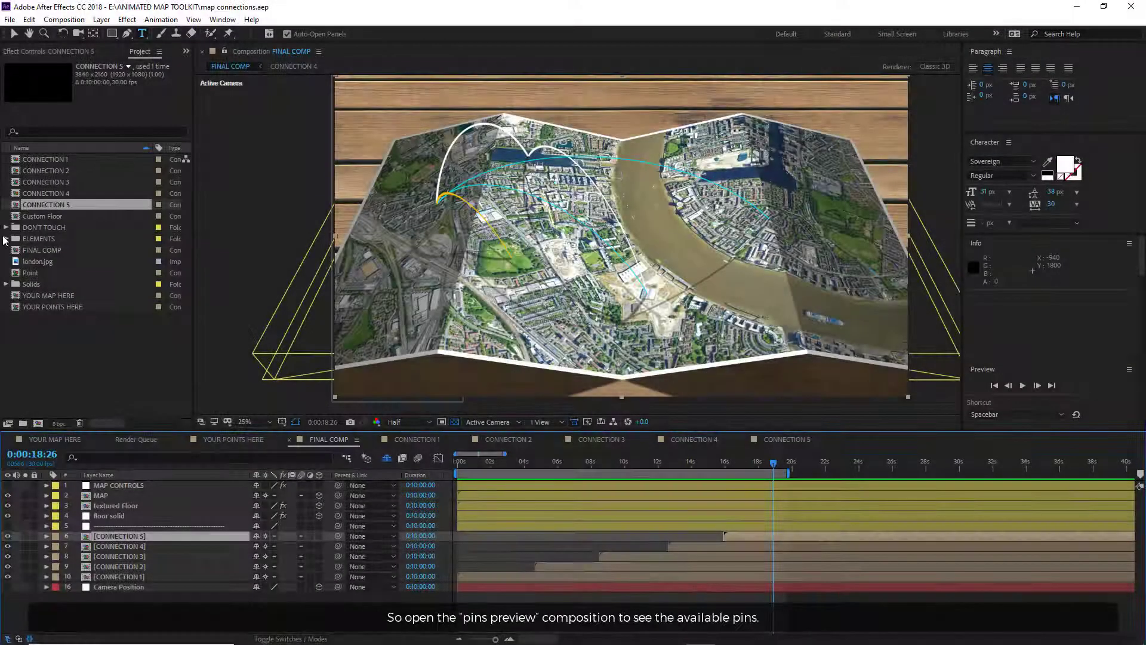
{"action": "double_click", "coordinate": [27, 239]}
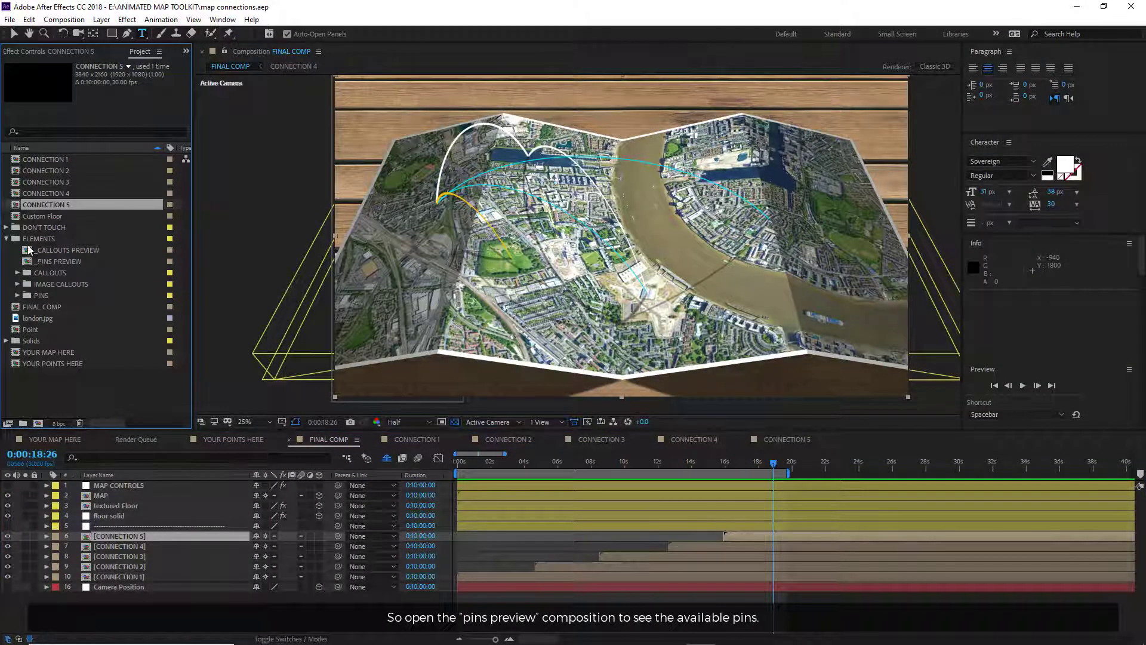
{"action": "left_click", "coordinate": [29, 265]}
{"action": "double_click", "coordinate": [29, 262]}
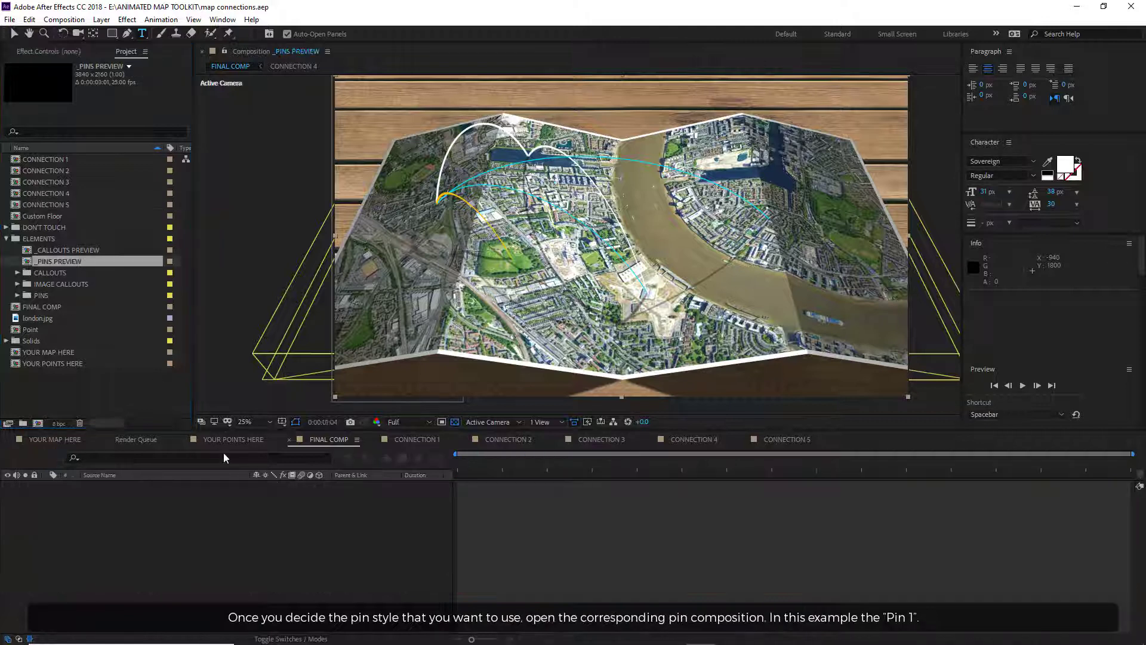
{"action": "left_click_drag", "start_coordinate": [508, 464], "coordinate": [1018, 471]}
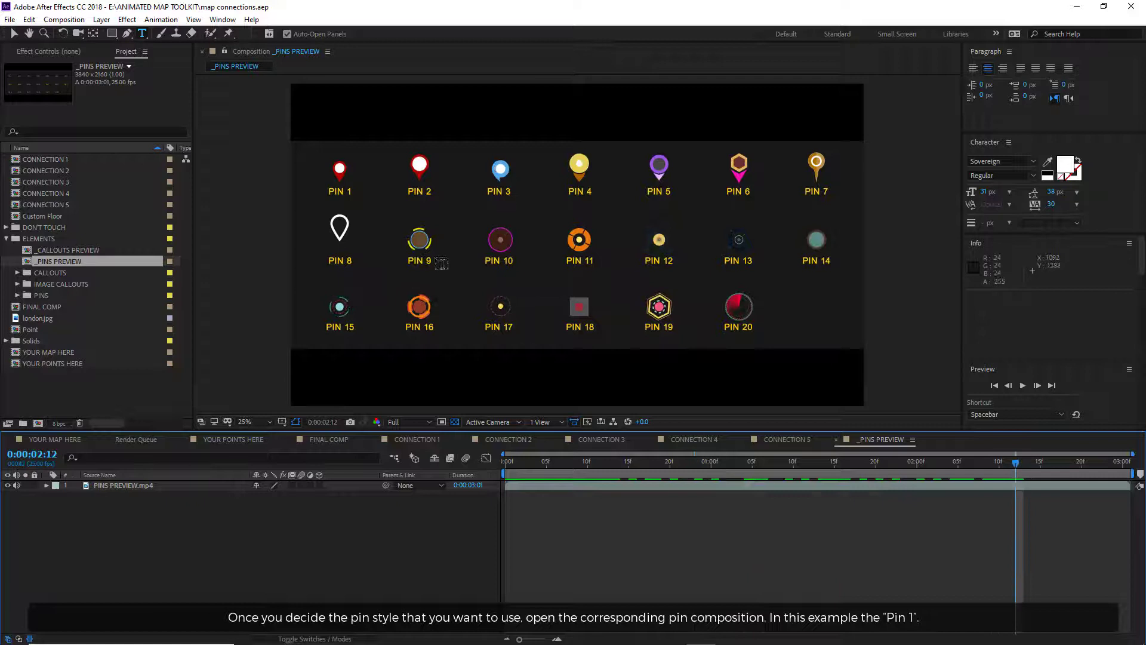
Step: Open the PIN 1 composition from the PINS folder
{"action": "key", "text": "v"}
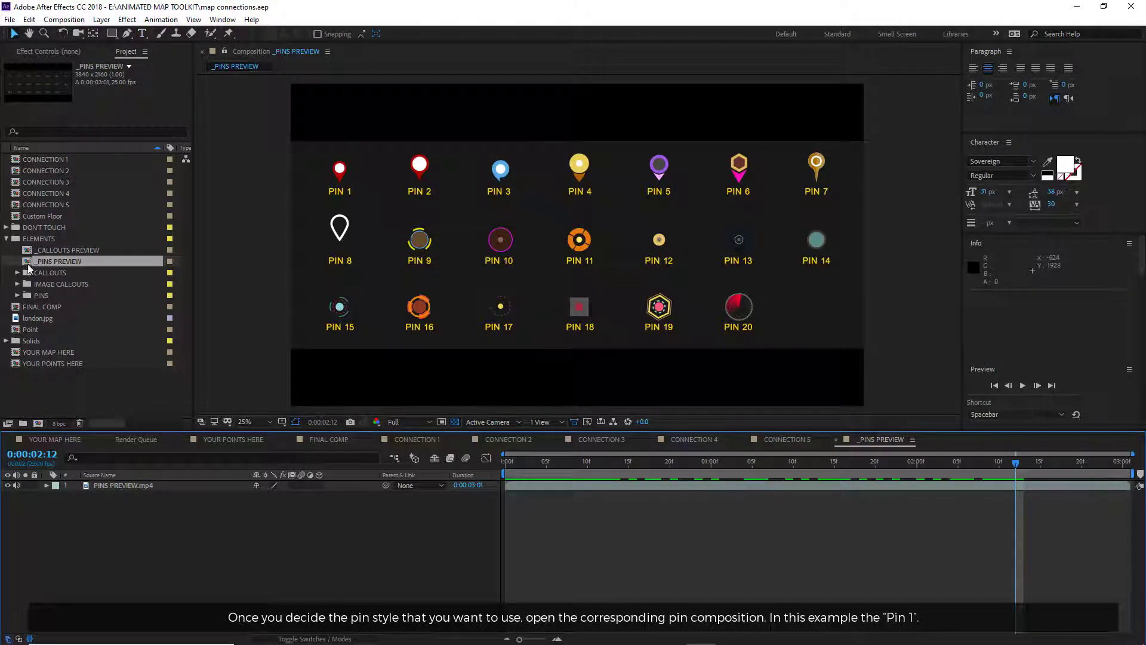
{"action": "left_click", "coordinate": [17, 296]}
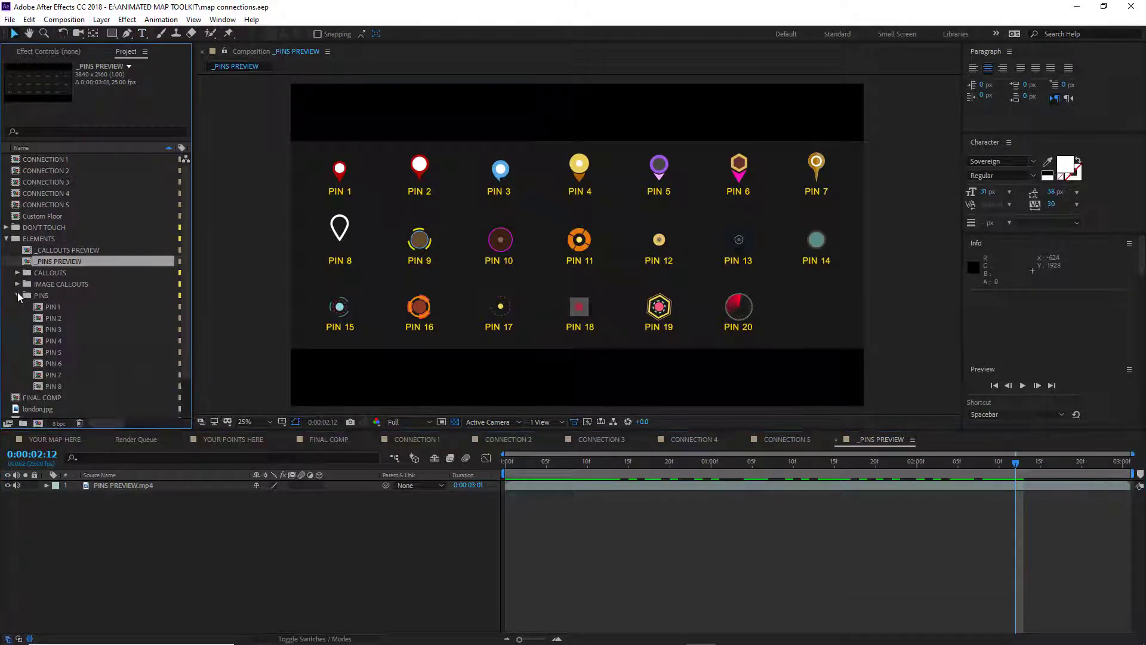
{"action": "double_click", "coordinate": [60, 306]}
Step: Set the pin's Point Name to home
{"action": "double_click", "coordinate": [590, 363]}
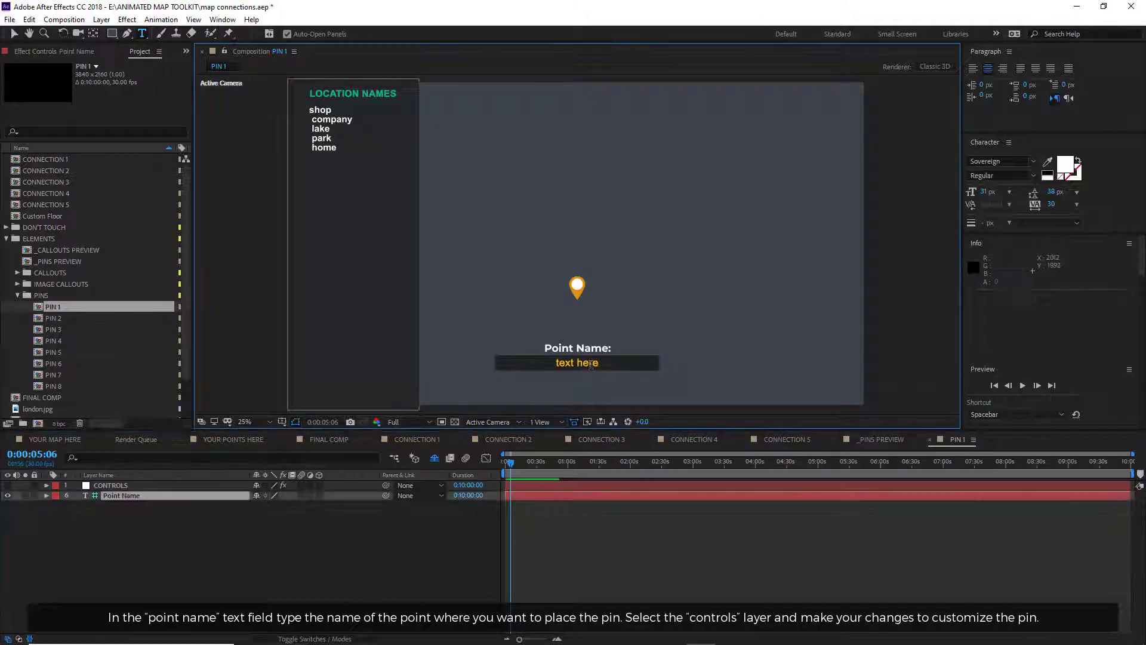
{"action": "type", "text": "home"}
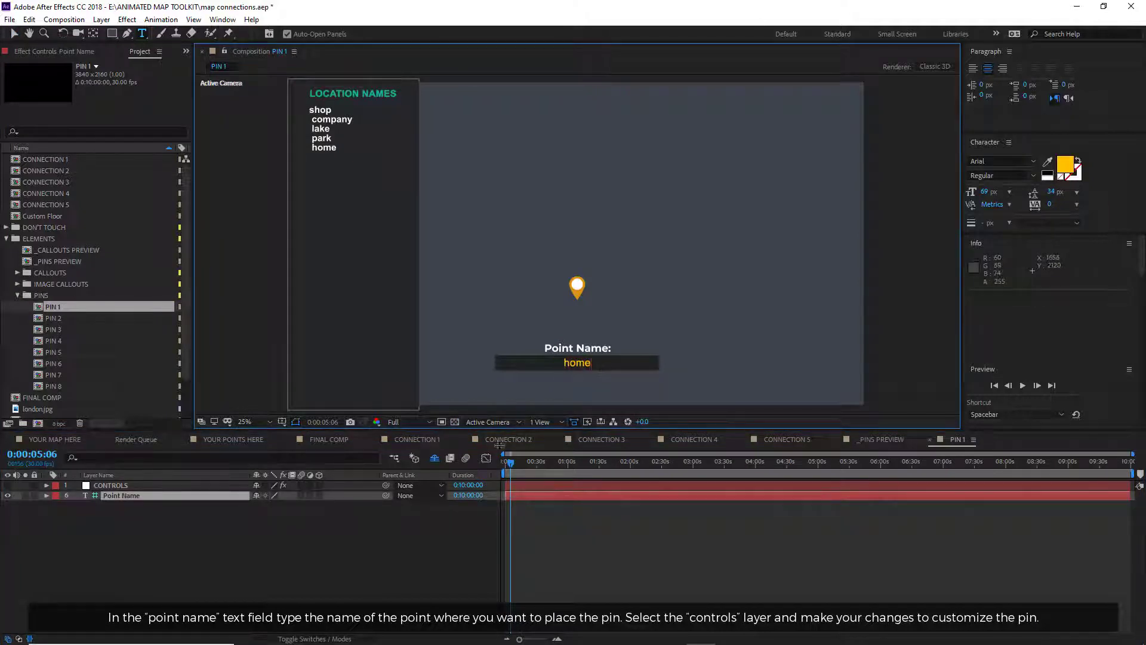
{"action": "left_click", "coordinate": [123, 583]}
Step: Set the CONTROLS layer's COLOR 2 to pure red FF0000
{"action": "left_click", "coordinate": [116, 486]}
{"action": "left_click", "coordinate": [60, 52]}
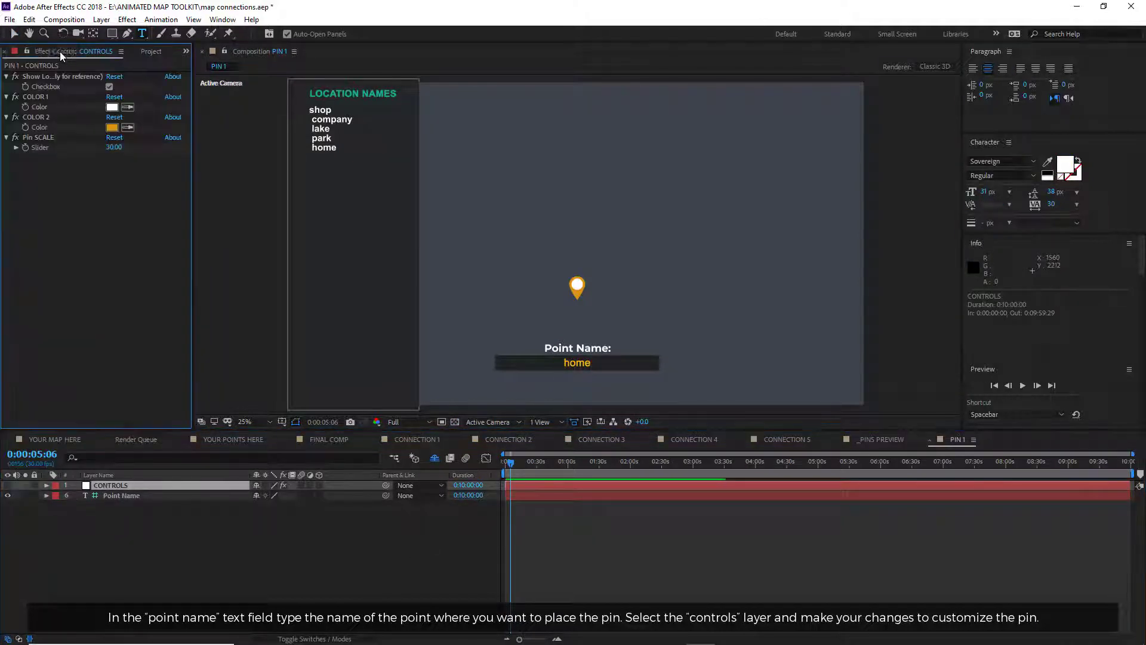
{"action": "left_click", "coordinate": [112, 128]}
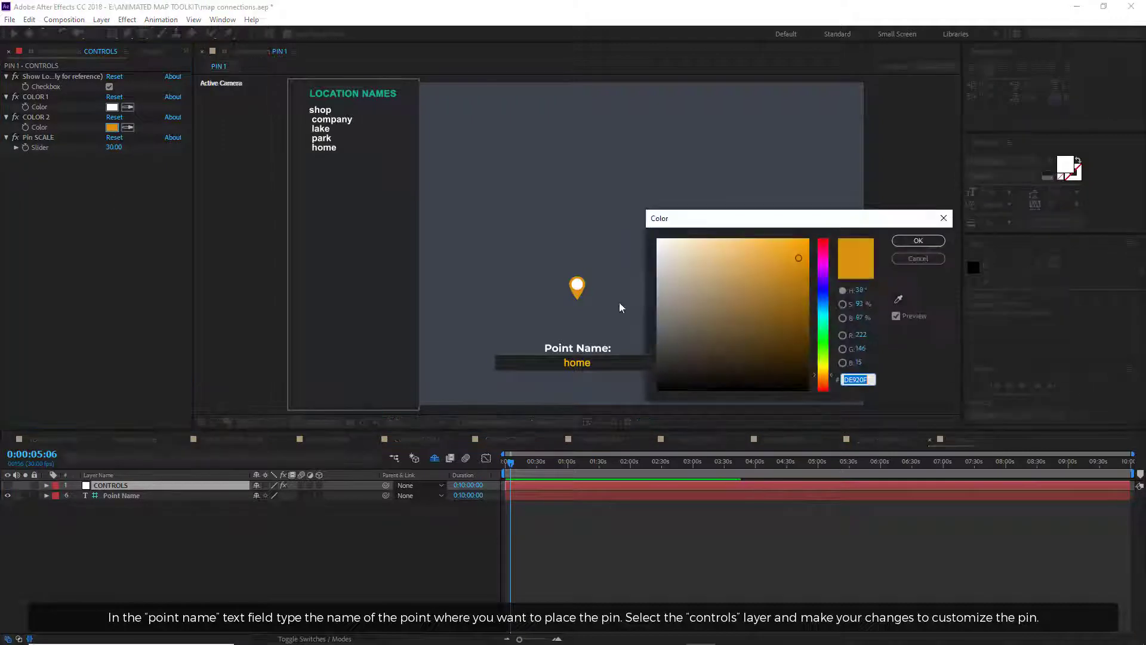
{"action": "left_click", "coordinate": [807, 239]}
{"action": "left_click", "coordinate": [823, 239]}
{"action": "left_click", "coordinate": [917, 241]}
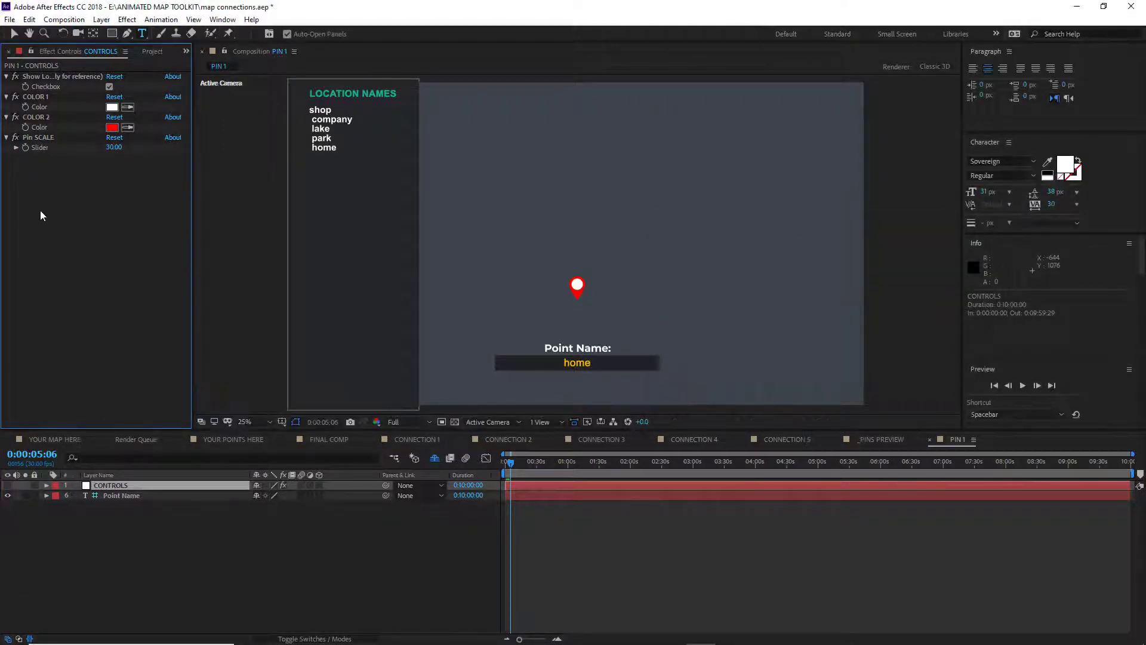
Step: Set the pin scale to 50 and hide the location names list
{"action": "left_click_drag", "start_coordinate": [113, 146], "coordinate": [121, 147]}
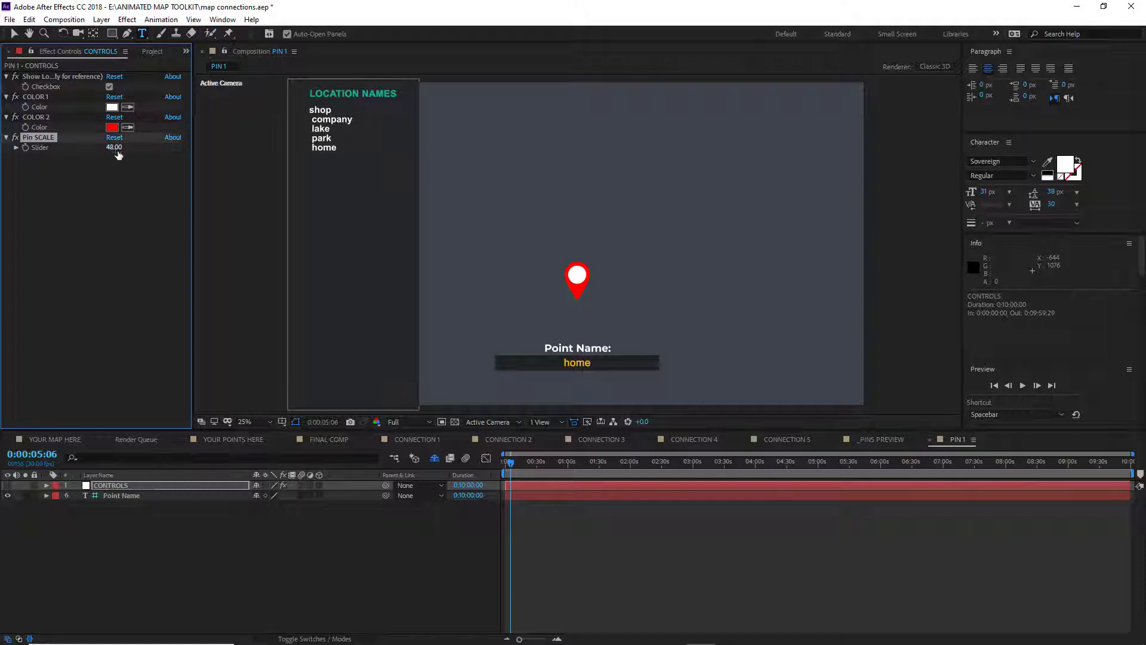
{"action": "left_click", "coordinate": [115, 149]}
{"action": "type", "text": "50"}
{"action": "key", "text": "Return"}
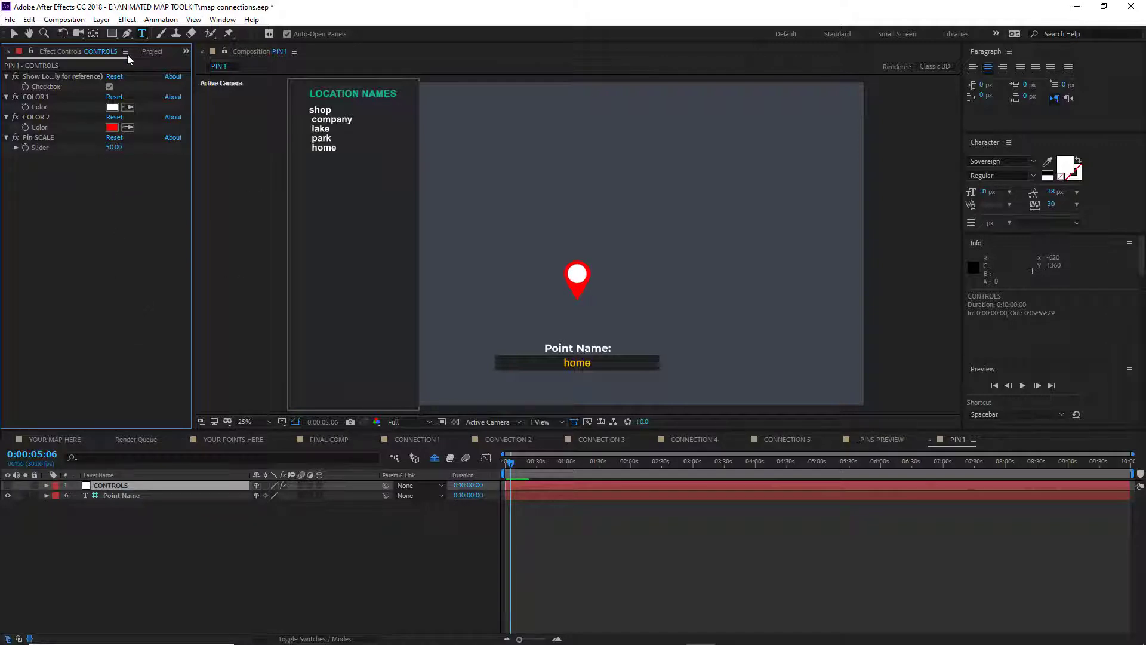
{"action": "left_click", "coordinate": [109, 86]}
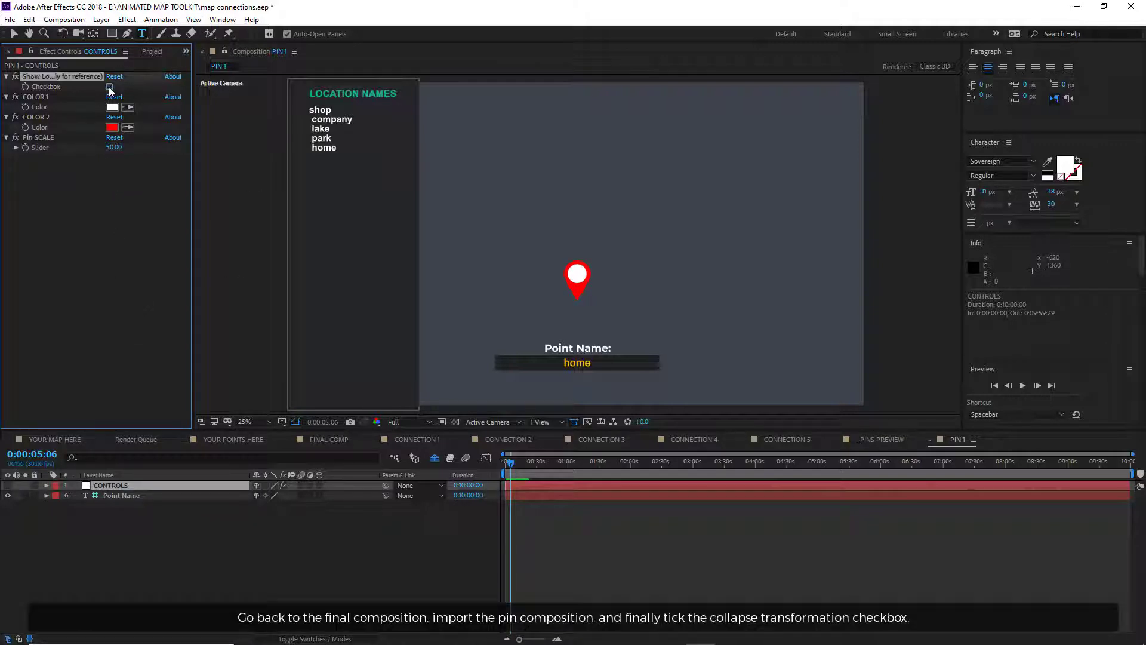
Step: Add the PIN 1 pin to FINAL COMP with Collapse Transformations enabled
{"action": "left_click", "coordinate": [353, 438]}
{"action": "left_click", "coordinate": [158, 52]}
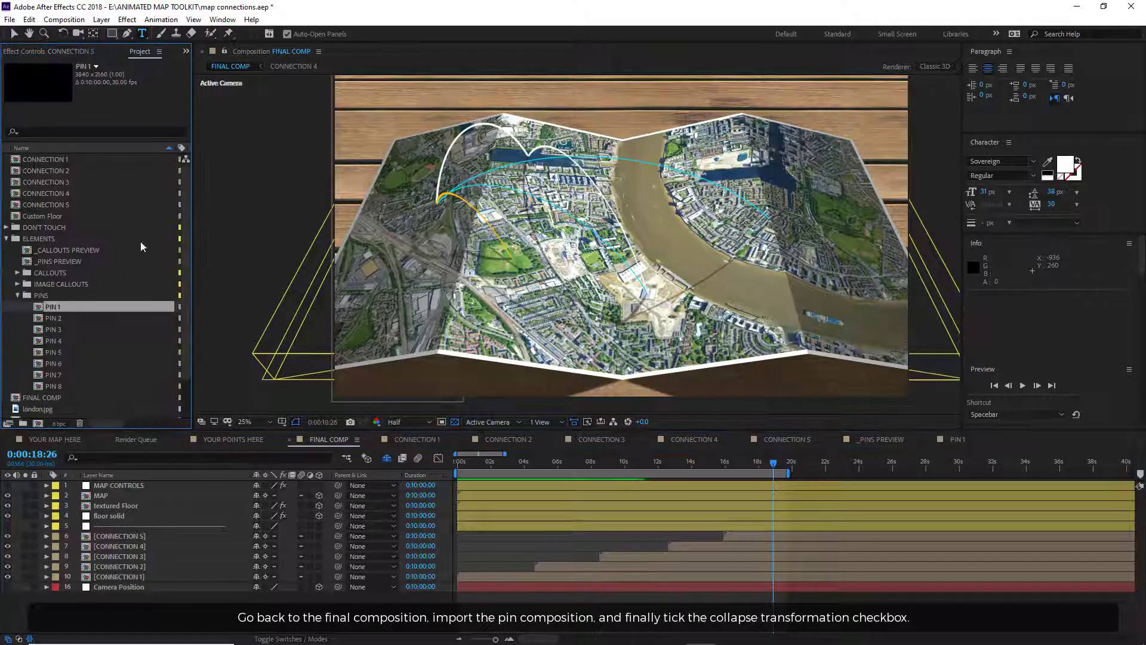
{"action": "left_click_drag", "start_coordinate": [48, 306], "coordinate": [113, 533]}
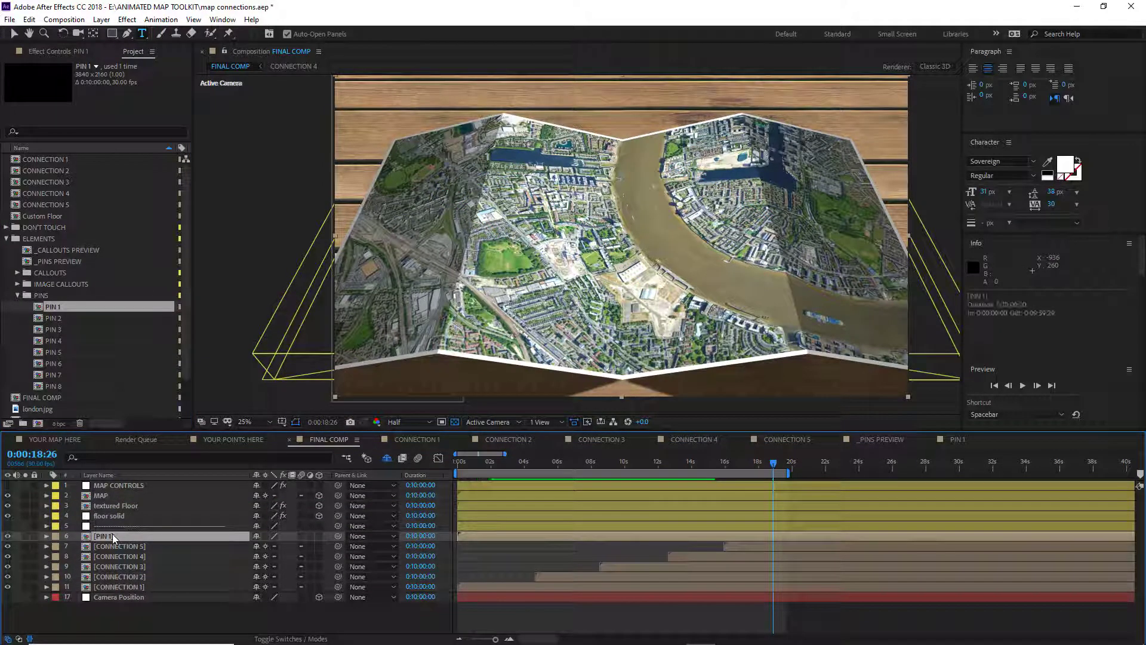
{"action": "left_click", "coordinate": [266, 537]}
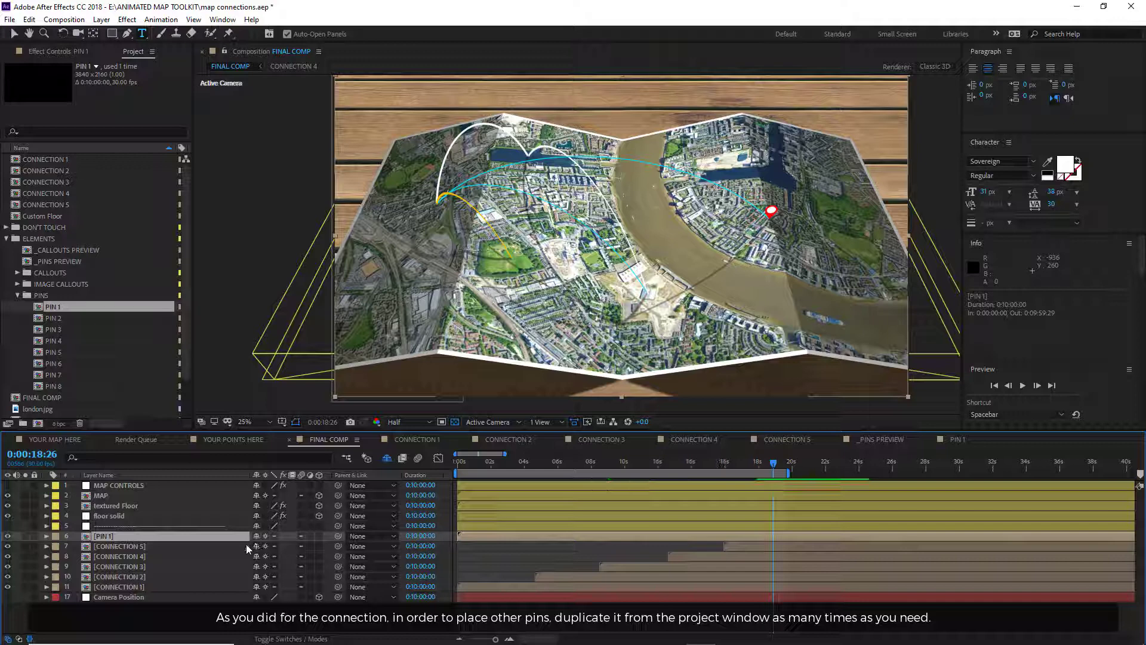
Step: Duplicate PIN 1 as PIN 1_2 and add it to FINAL COMP above the connections
{"action": "left_click", "coordinate": [53, 307]}
{"action": "left_click", "coordinate": [29, 20]}
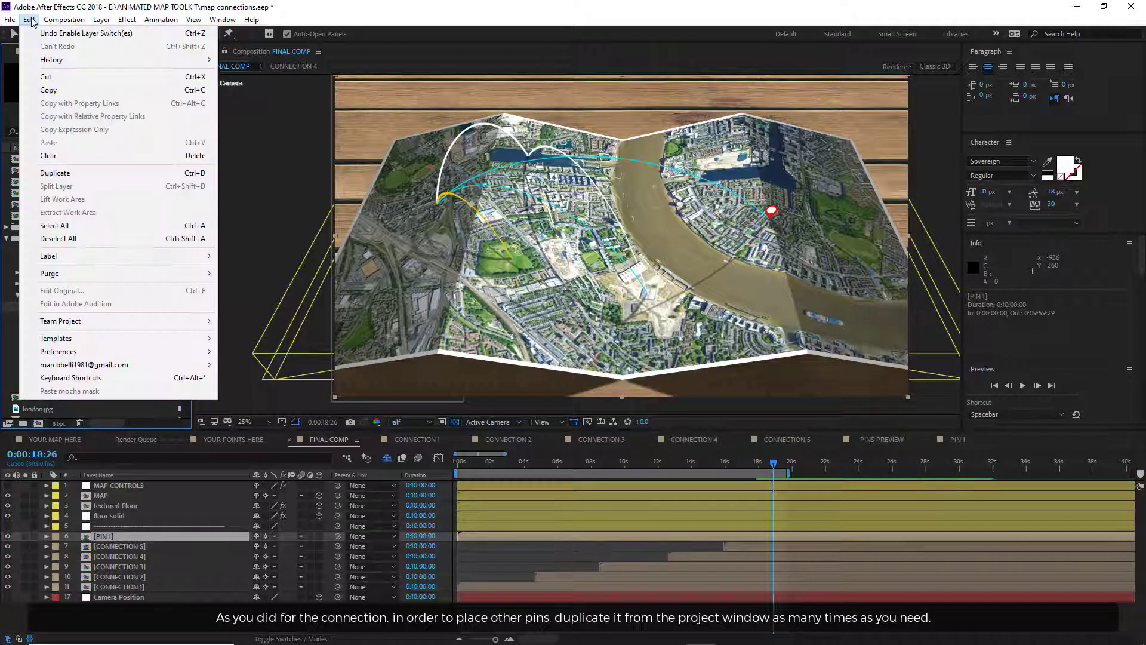
{"action": "left_click", "coordinate": [55, 173]}
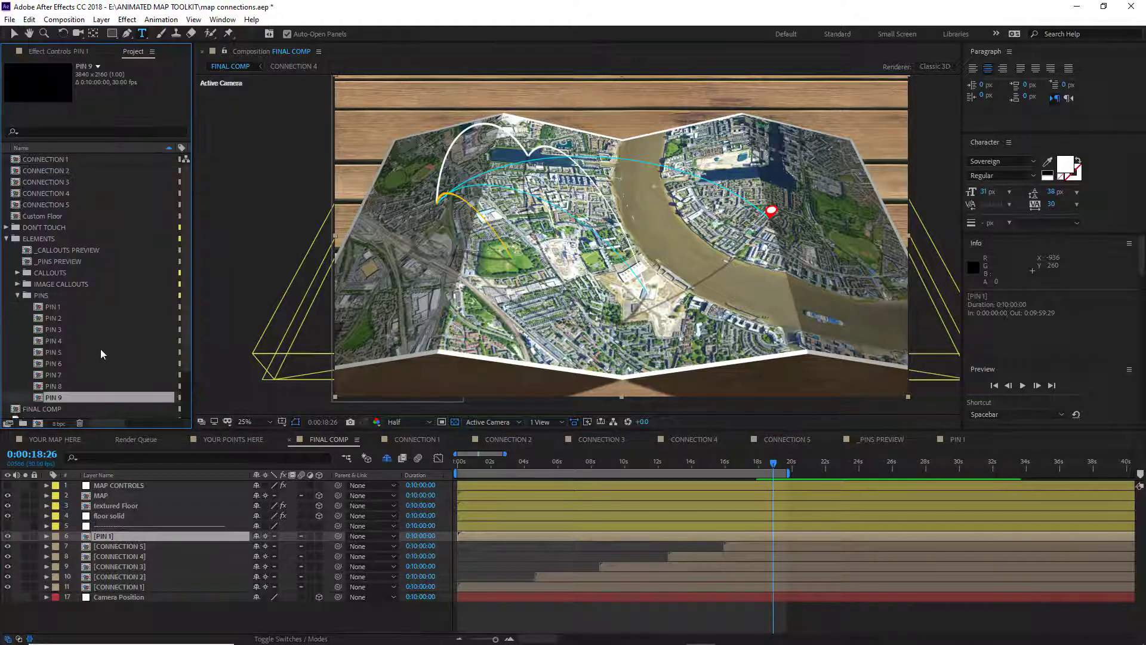
{"action": "key", "text": "Return"}
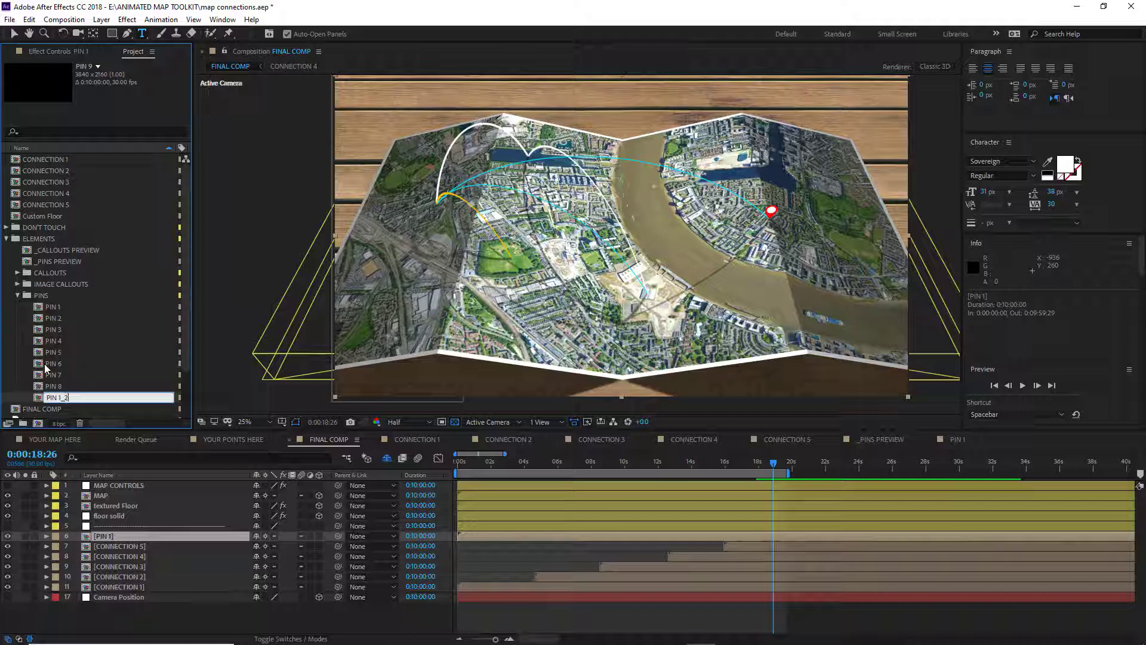
{"action": "key", "text": "Return"}
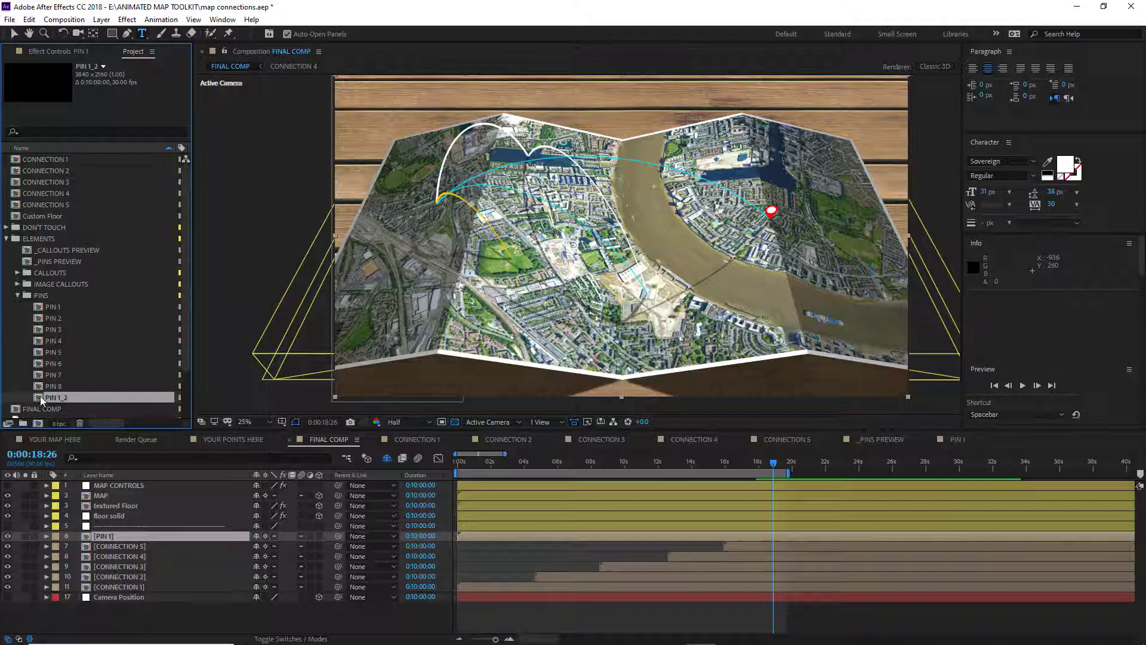
{"action": "left_click_drag", "start_coordinate": [42, 400], "coordinate": [94, 536]}
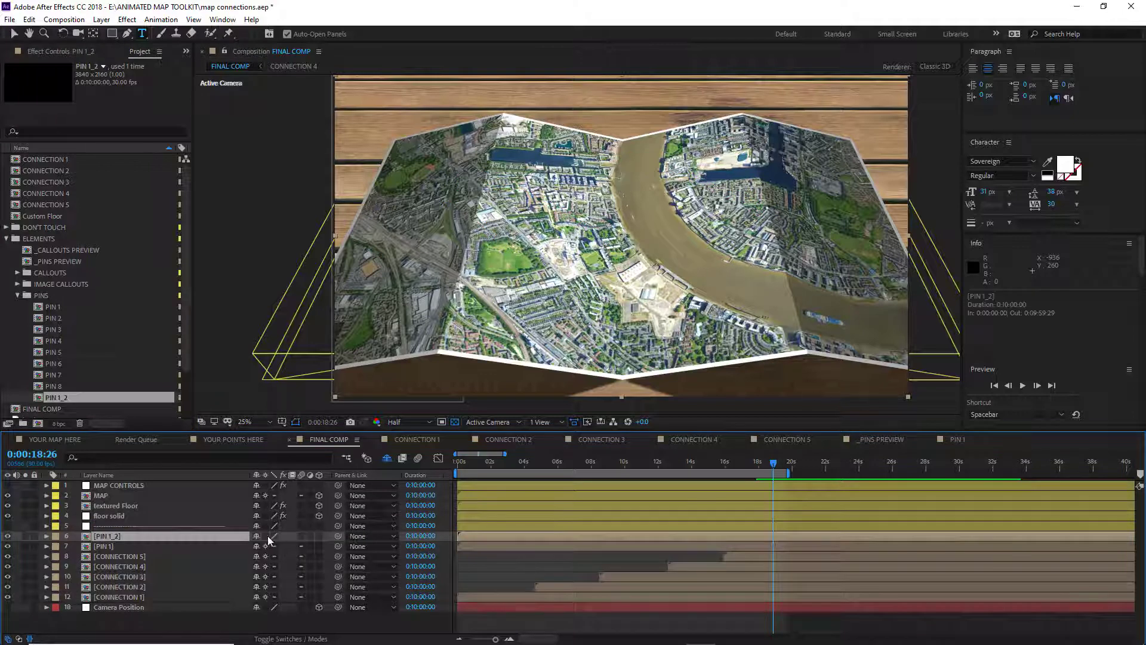
Step: Change PIN 1_2's point name to 'shop'
{"action": "double_click", "coordinate": [116, 534]}
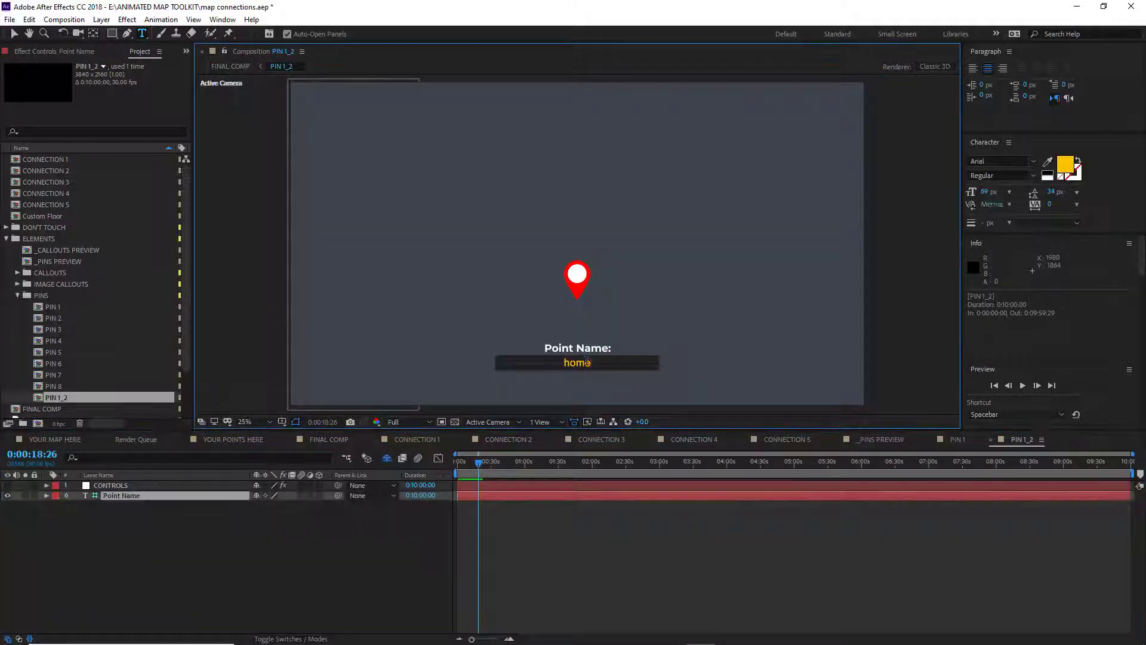
{"action": "double_click", "coordinate": [587, 362]}
{"action": "type", "text": "shop"}
{"action": "left_click", "coordinate": [329, 439]}
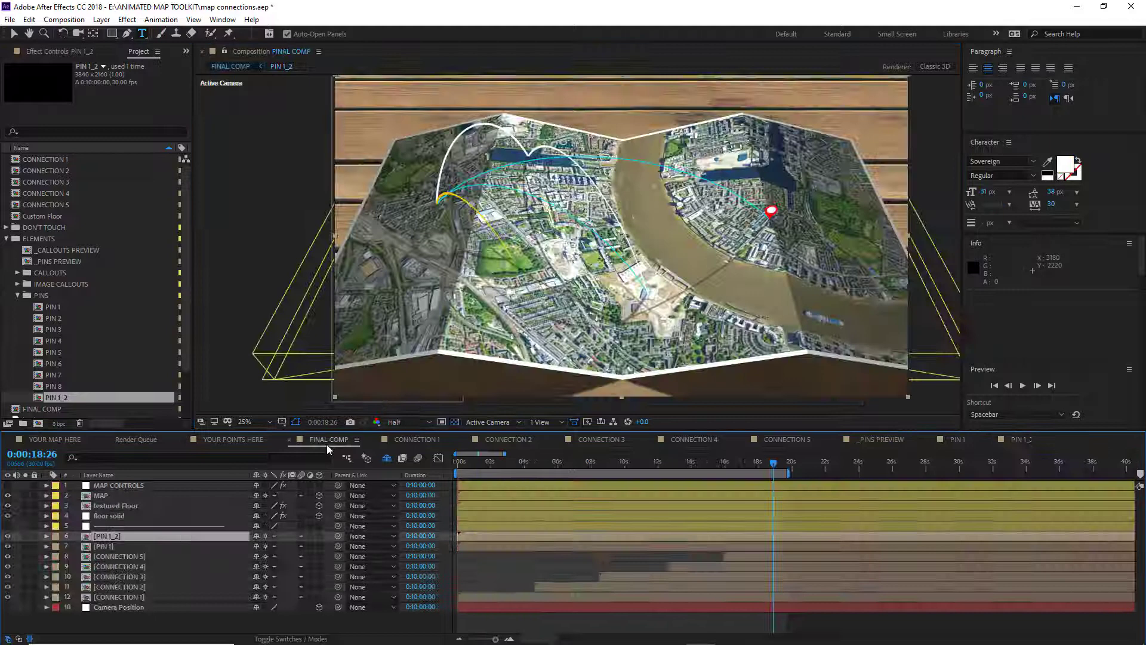
Step: Duplicate PIN 1_2 as PIN 1_3 and change its point name to 'park'
{"action": "left_click", "coordinate": [58, 397]}
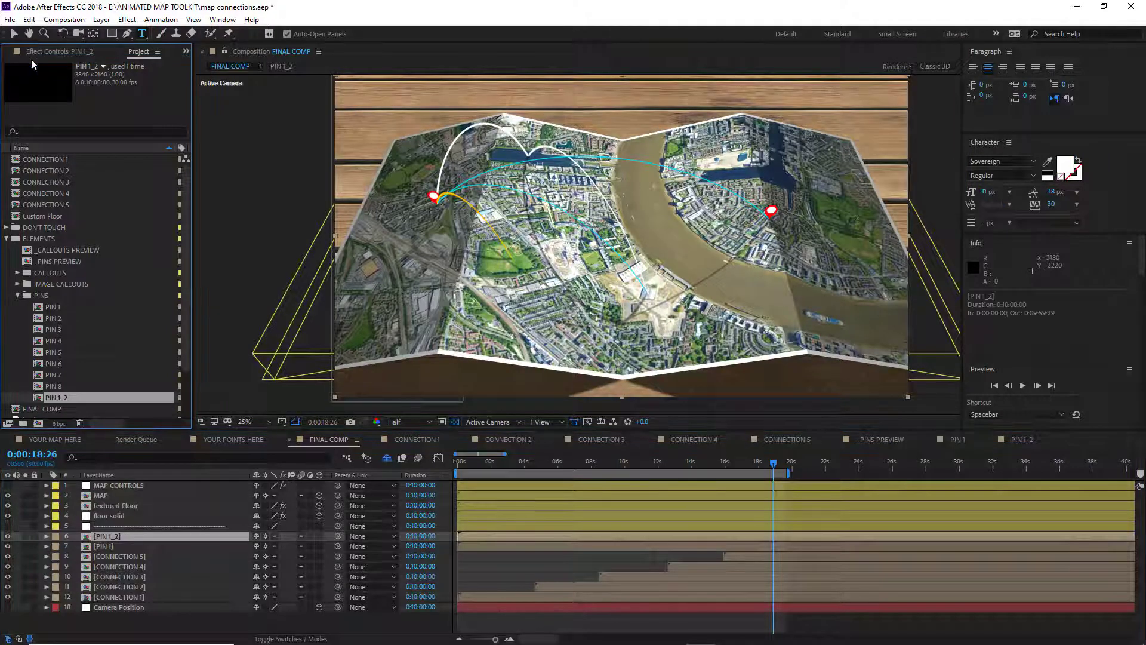
{"action": "left_click", "coordinate": [29, 19]}
{"action": "left_click", "coordinate": [48, 169]}
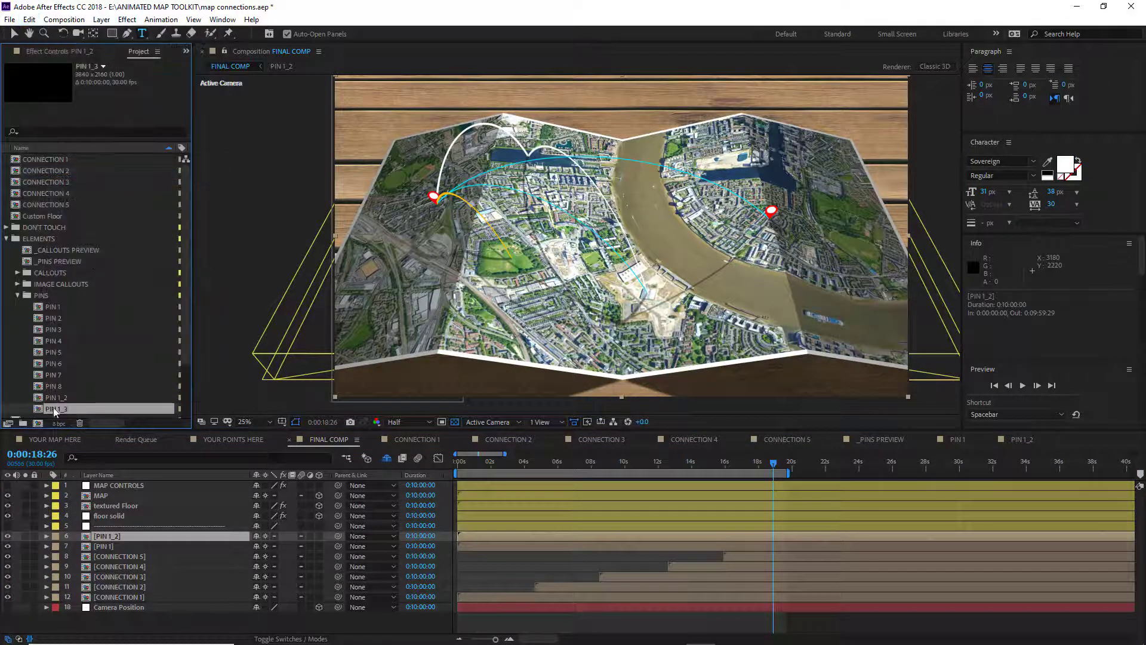
{"action": "double_click", "coordinate": [37, 411]}
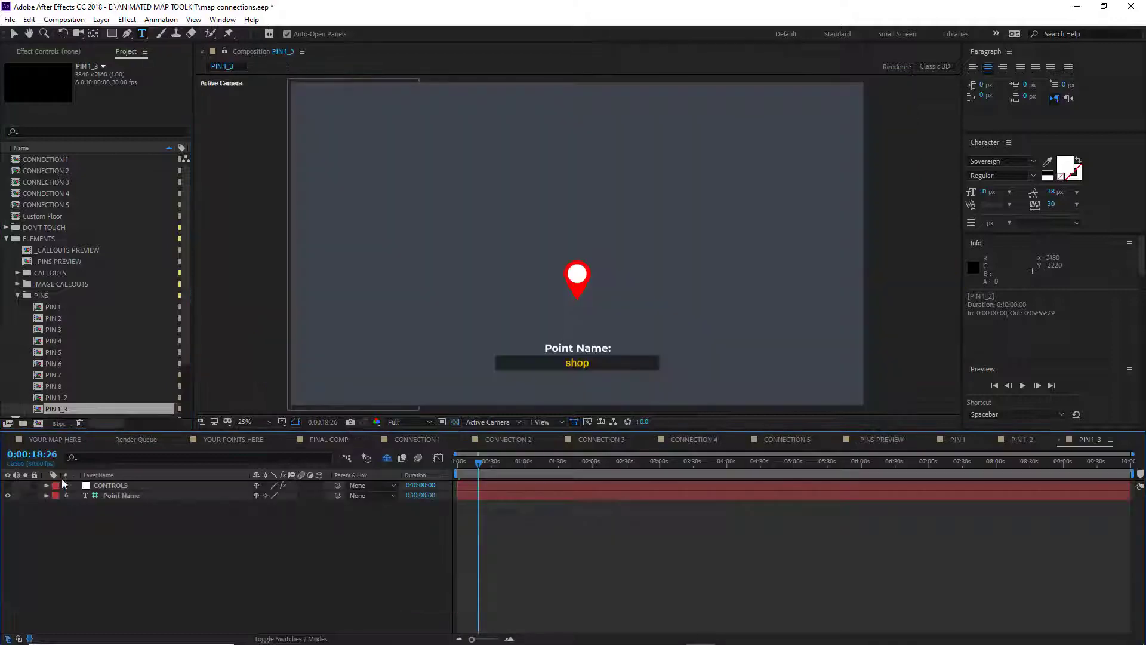
{"action": "double_click", "coordinate": [579, 364]}
{"action": "type", "text": "park"}
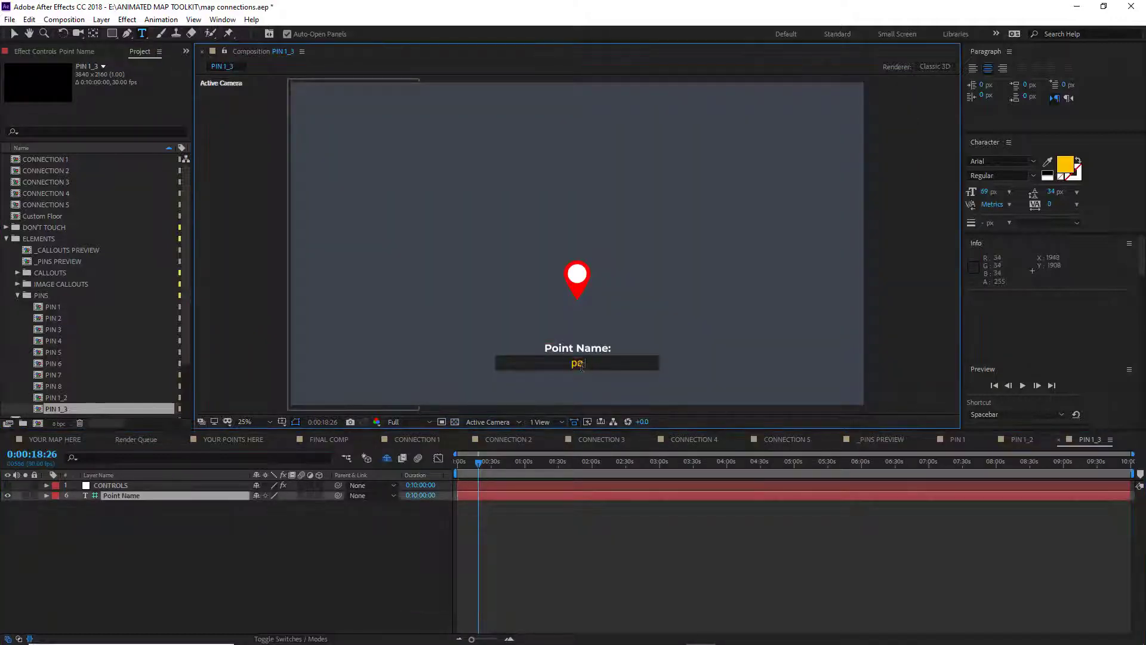
{"action": "left_click", "coordinate": [245, 510]}
Step: Add PIN 1_3 to FINAL COMP as a layer
{"action": "left_click", "coordinate": [339, 439]}
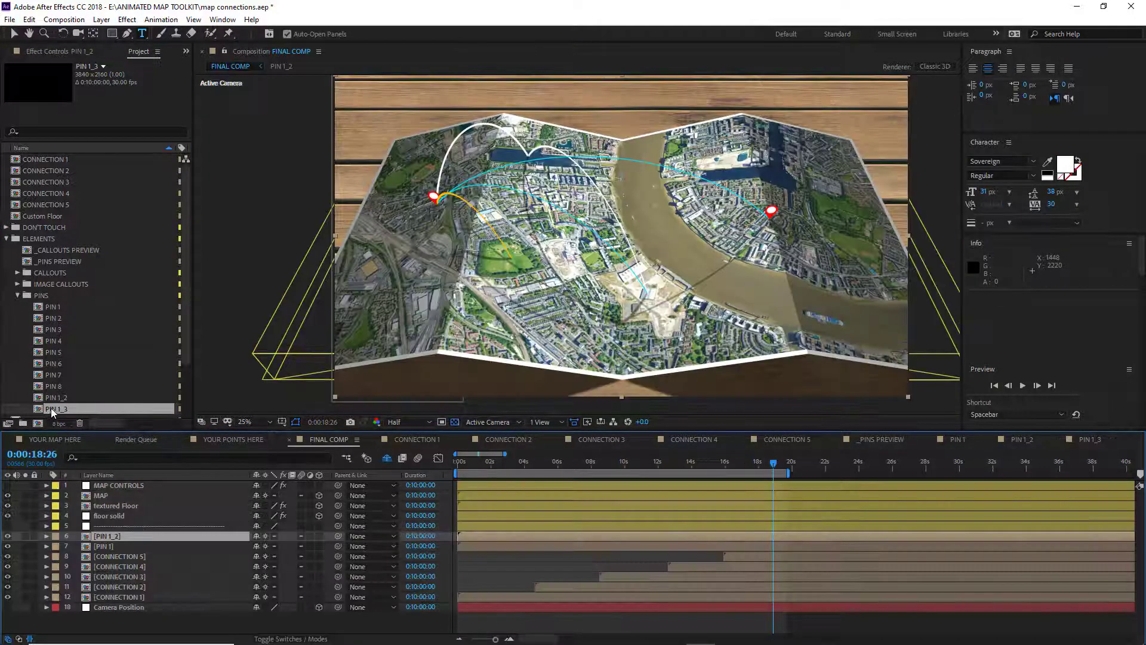
{"action": "left_click_drag", "start_coordinate": [54, 409], "coordinate": [106, 531]}
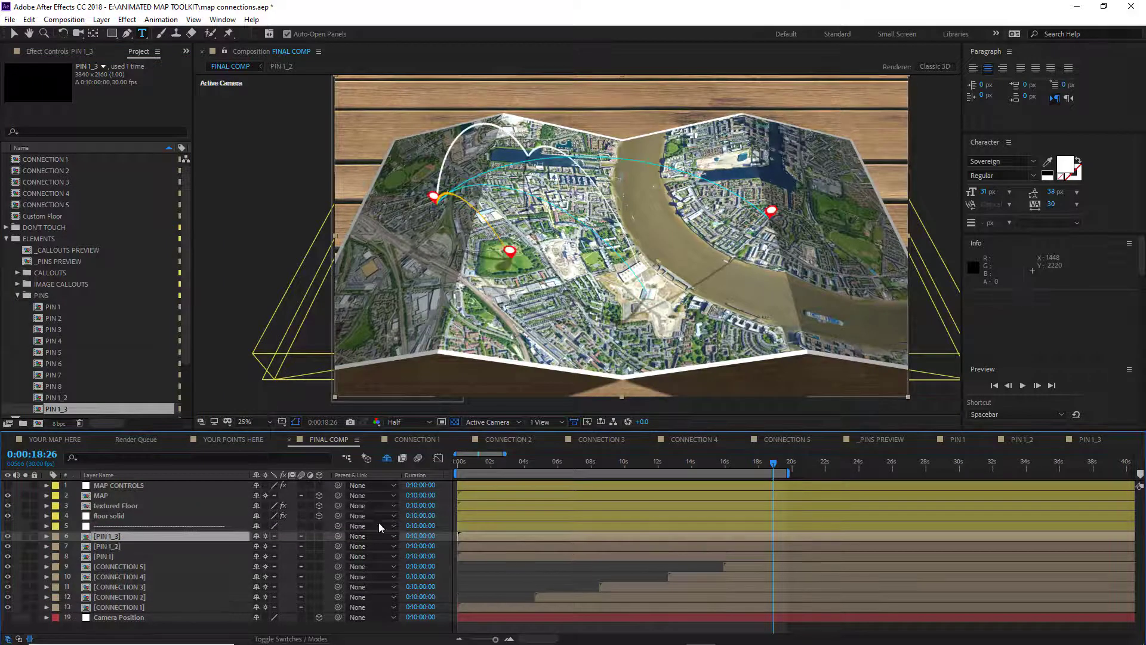
{"action": "key", "text": "v"}
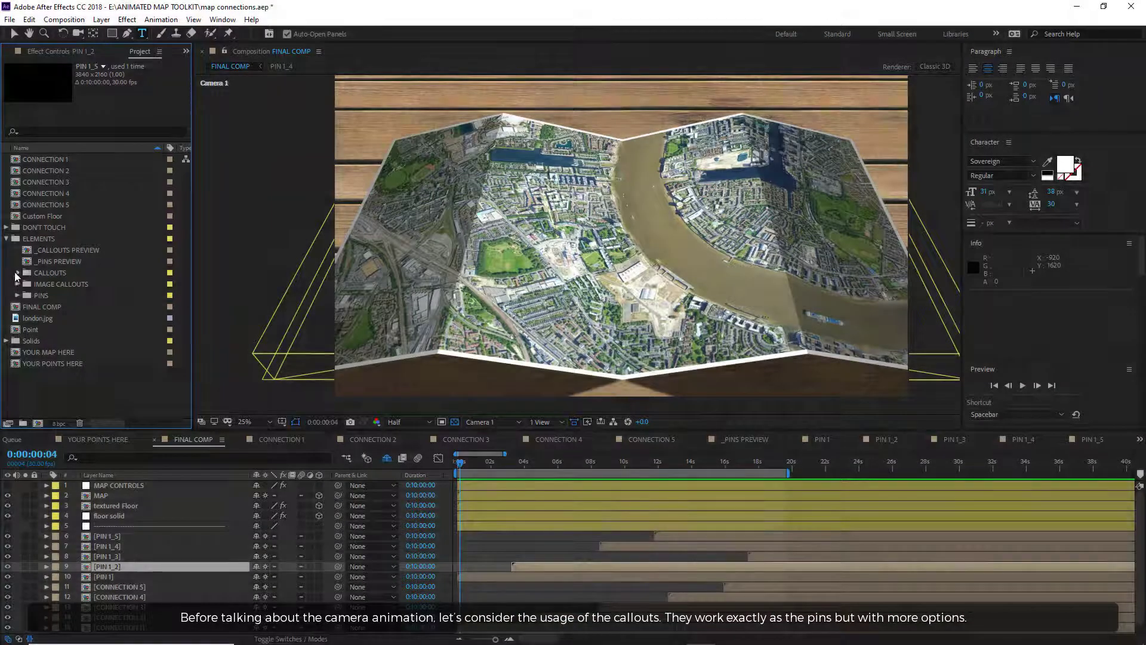
{"action": "left_click", "coordinate": [18, 275]}
Step: Retitle Call-out 4 to 'shopping center', leaving the subtitle unchanged, and select its point name text
{"action": "double_click", "coordinate": [64, 204]}
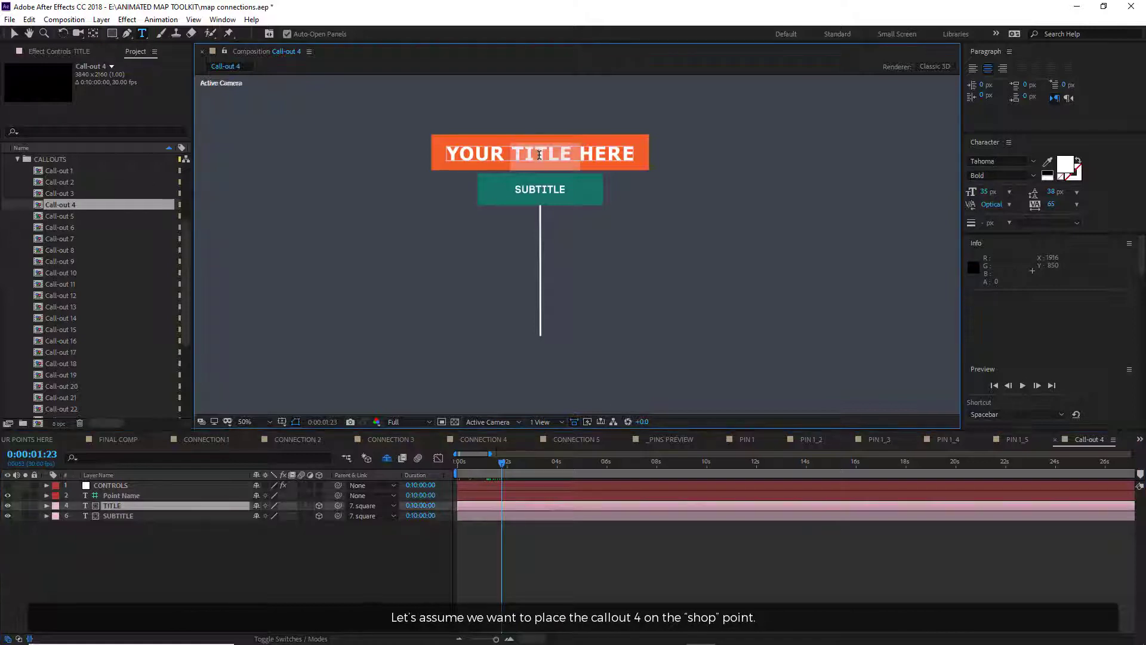
{"action": "type", "text": "shopping center"}
{"action": "left_click", "coordinate": [540, 190]}
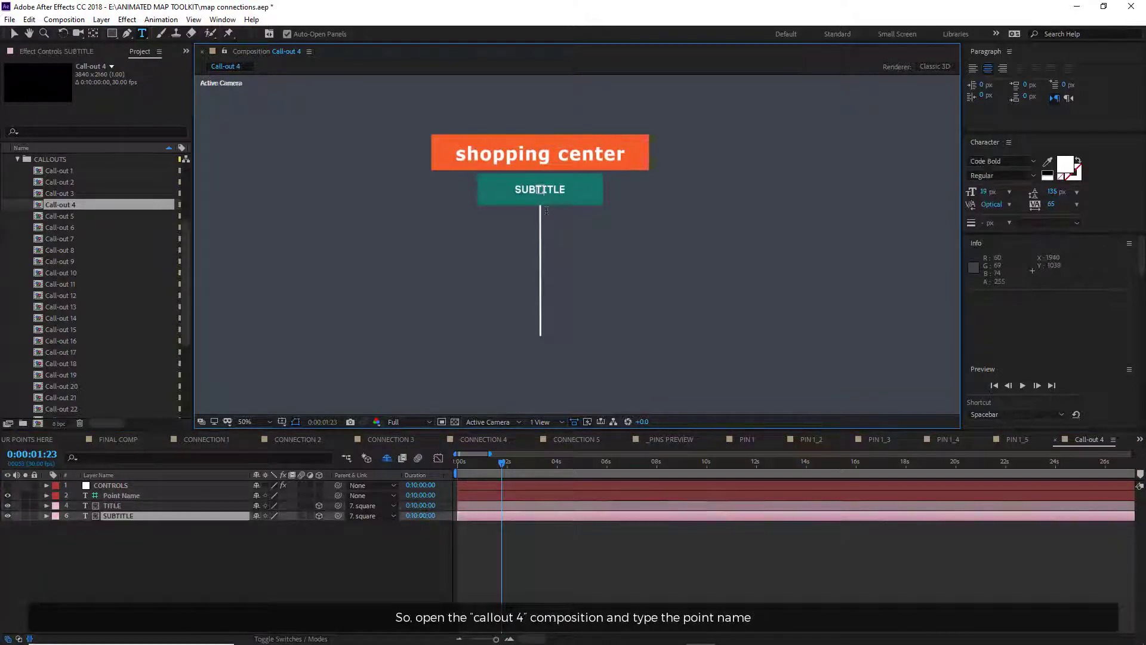
{"action": "key", "text": "Escape"}
{"action": "scroll", "coordinate": [540, 206], "scroll_direction": "down", "scroll_amount": 2}
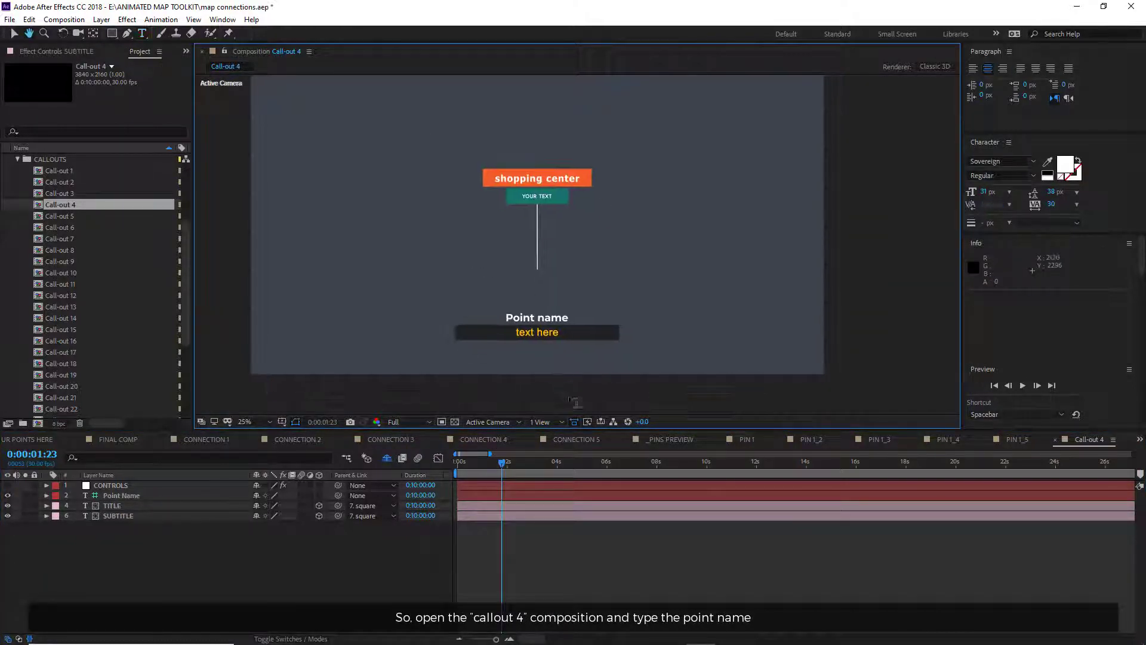
{"action": "triple_click", "coordinate": [537, 331]}
Step: Enter 'shop' as the point name and set the CONTROLS COLOR 1 to dark red
{"action": "type", "text": "shop"}
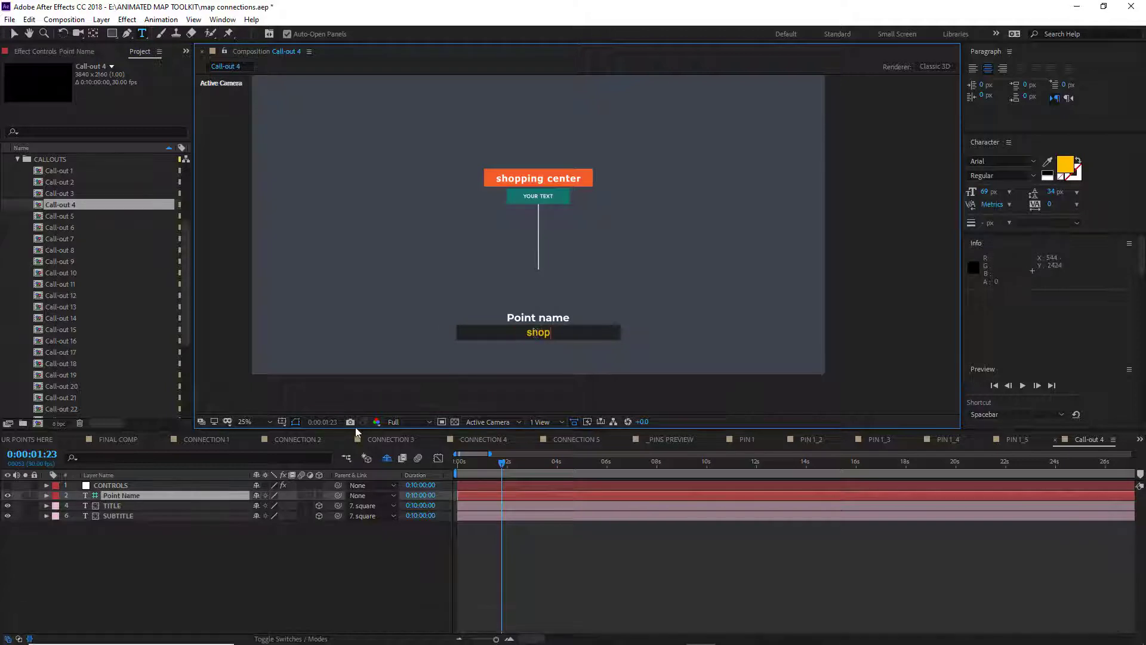
{"action": "left_click", "coordinate": [136, 572]}
{"action": "left_click", "coordinate": [120, 486]}
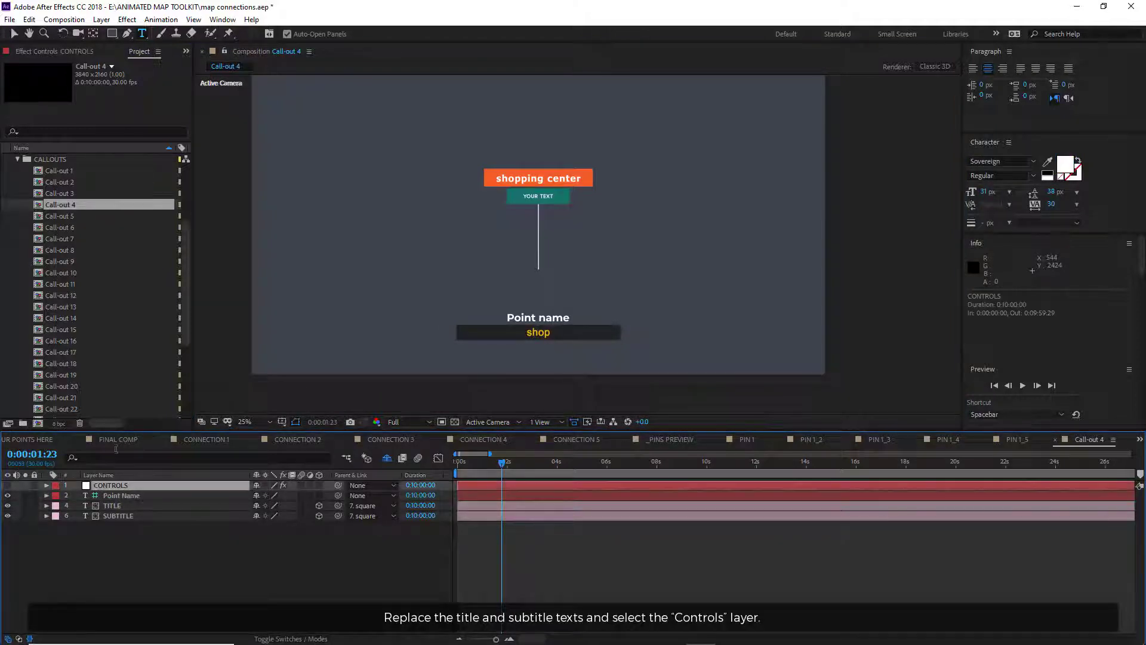
{"action": "left_click", "coordinate": [60, 52]}
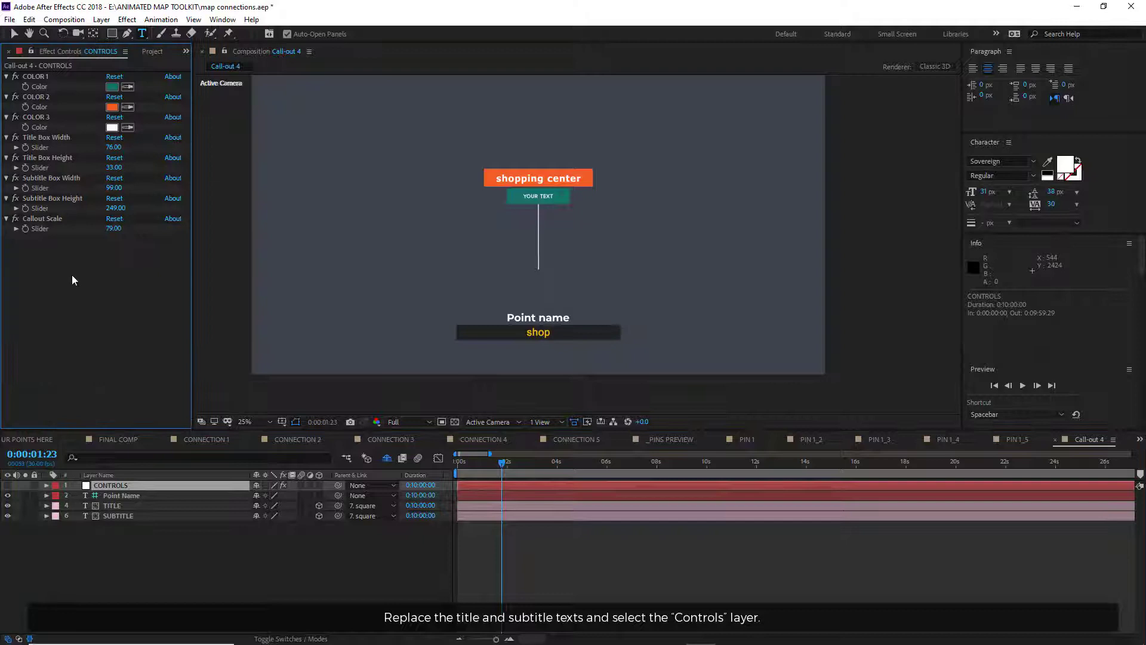
{"action": "left_click", "coordinate": [112, 87]}
{"action": "left_click_drag", "start_coordinate": [822, 327], "coordinate": [828, 238]}
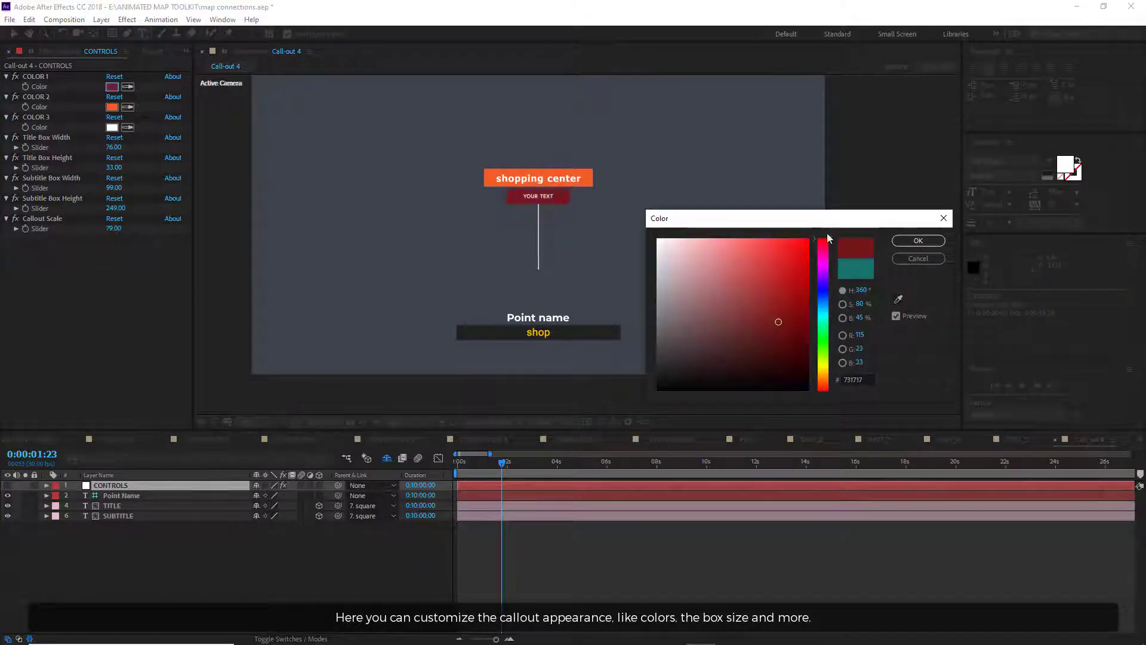
{"action": "left_click", "coordinate": [918, 241]}
Step: Set COLOR 2 to blue and raise the title box height to 53
{"action": "left_click", "coordinate": [112, 107]}
{"action": "left_click_drag", "start_coordinate": [824, 382], "coordinate": [832, 313]}
{"action": "left_click", "coordinate": [918, 240]}
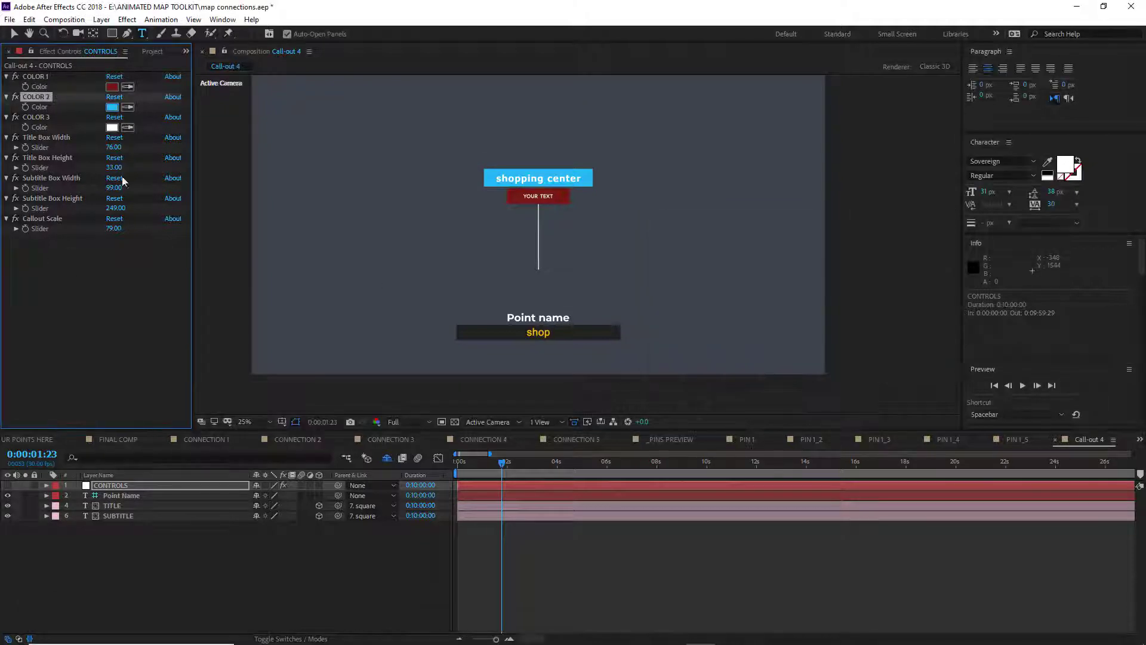
{"action": "mouse_move", "coordinate": [114, 167]}
{"action": "left_mouse_down"}
{"action": "mouse_move", "coordinate": [134, 168]}
{"action": "mouse_move", "coordinate": [121, 167]}
{"action": "left_mouse_up"}
Step: Check the TITLE layer, then reselect CONTROLS and its Subtitle Box Width setting
{"action": "left_click", "coordinate": [164, 575]}
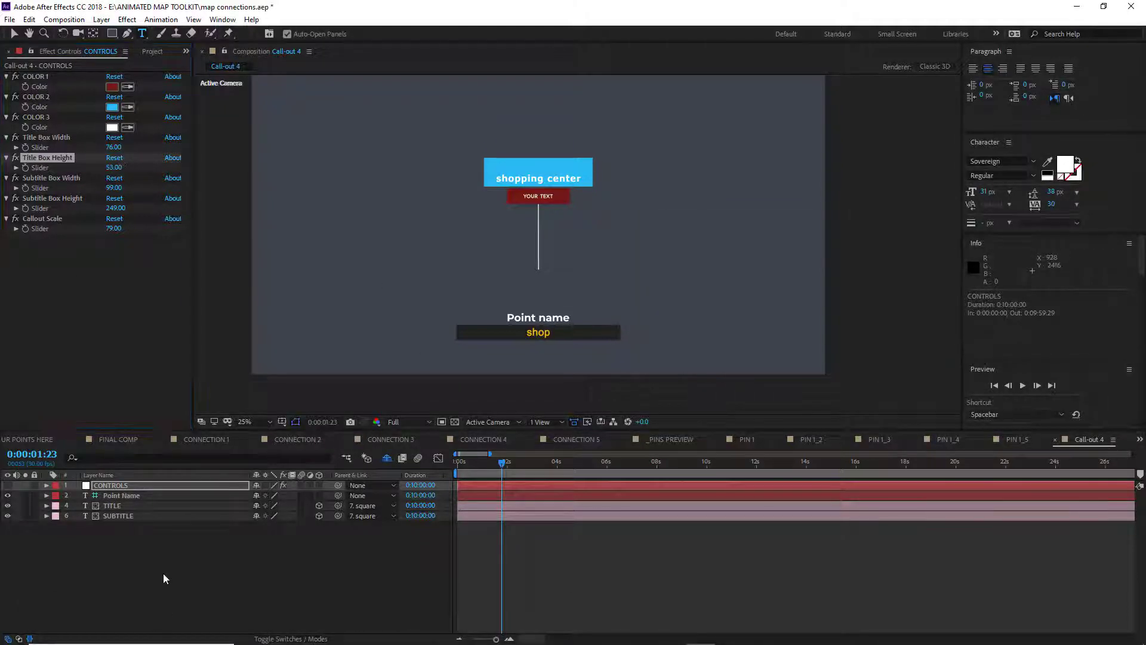
{"action": "key", "text": "v"}
{"action": "left_click", "coordinate": [539, 175]}
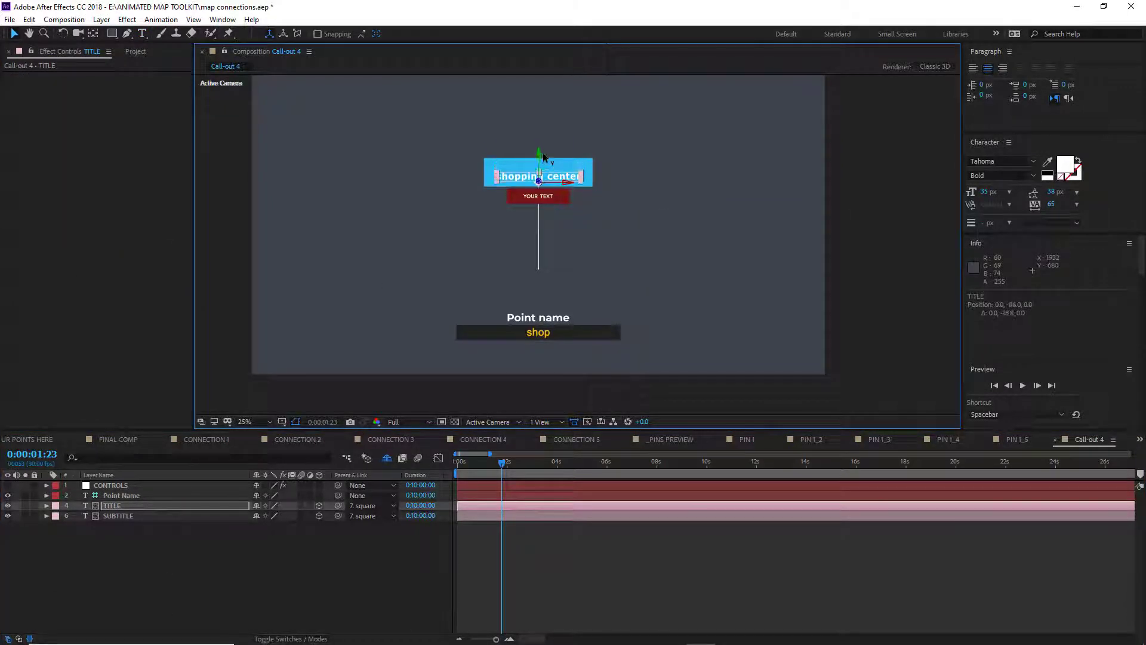
{"action": "left_click", "coordinate": [149, 567]}
{"action": "left_click", "coordinate": [117, 487]}
{"action": "left_click", "coordinate": [126, 182]}
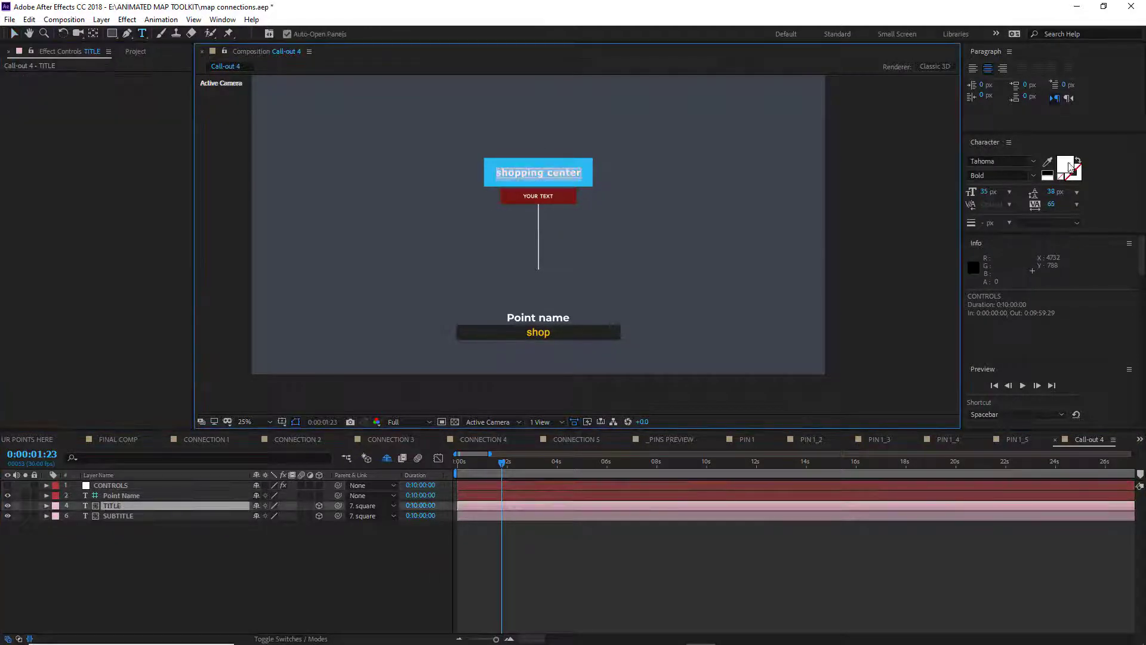
Step: Add Call-out 4 to FINAL COMP, delay its start to about 0:00:02:19, and preview it
{"action": "left_click", "coordinate": [149, 52]}
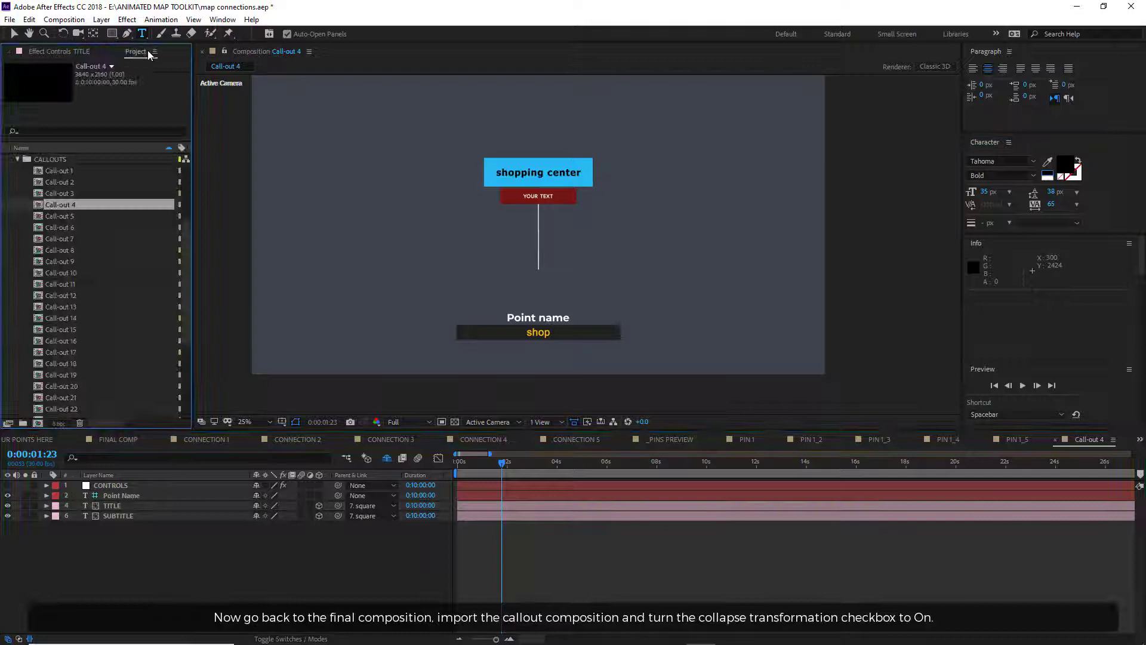
{"action": "left_click", "coordinate": [17, 159]}
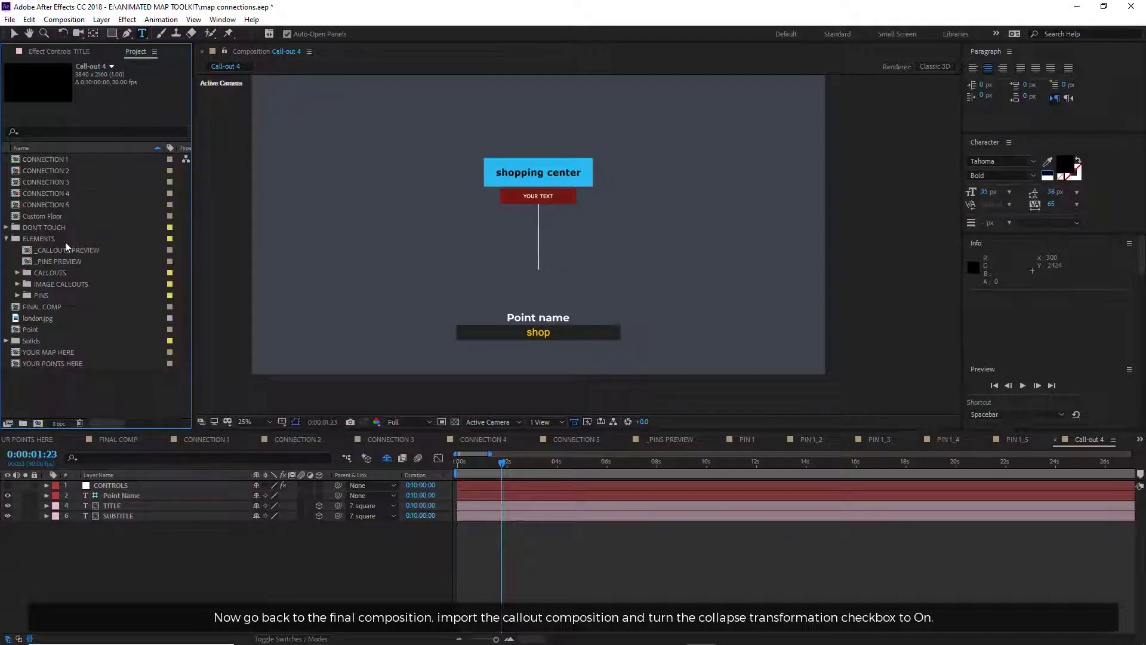
{"action": "double_click", "coordinate": [42, 306]}
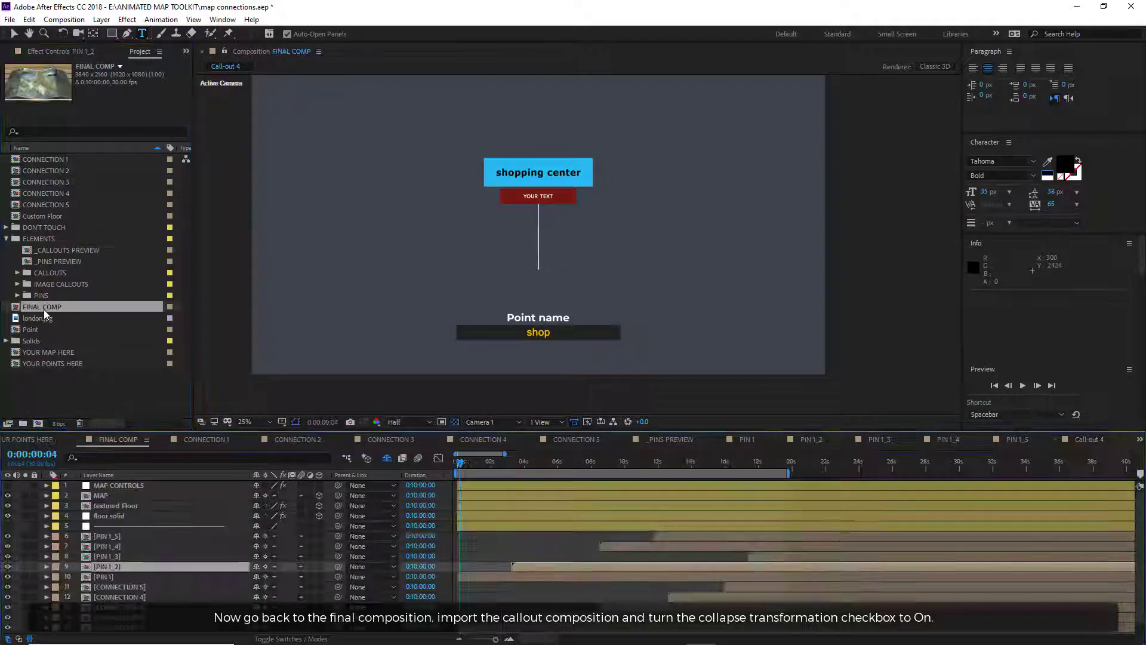
{"action": "left_click", "coordinate": [17, 273]}
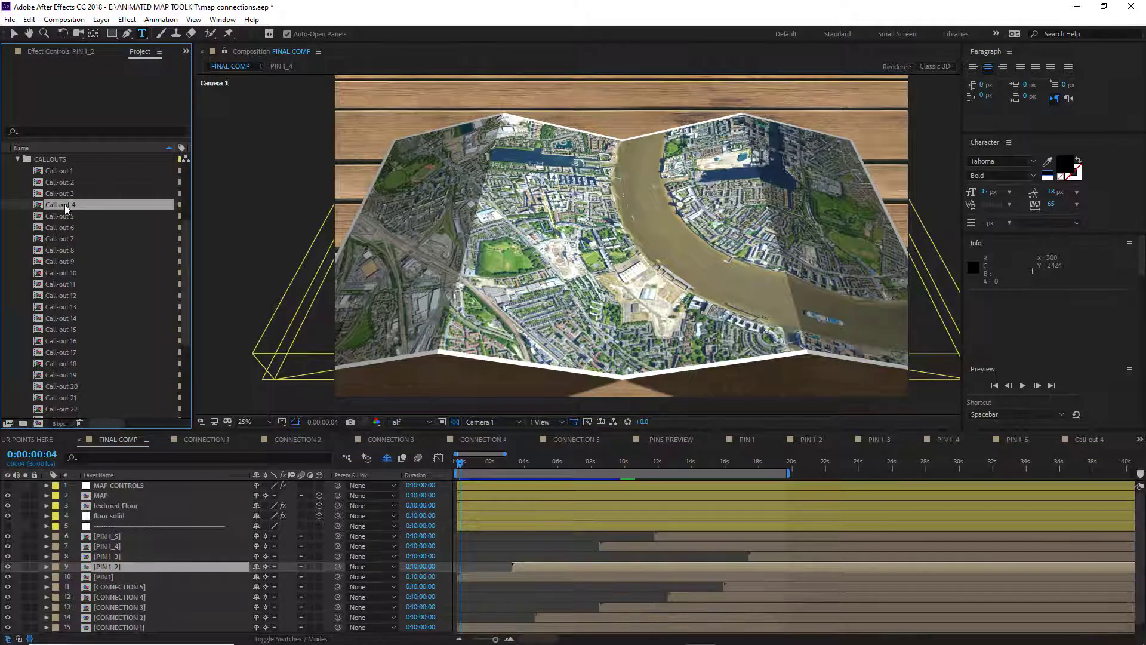
{"action": "left_click_drag", "start_coordinate": [65, 205], "coordinate": [106, 535]}
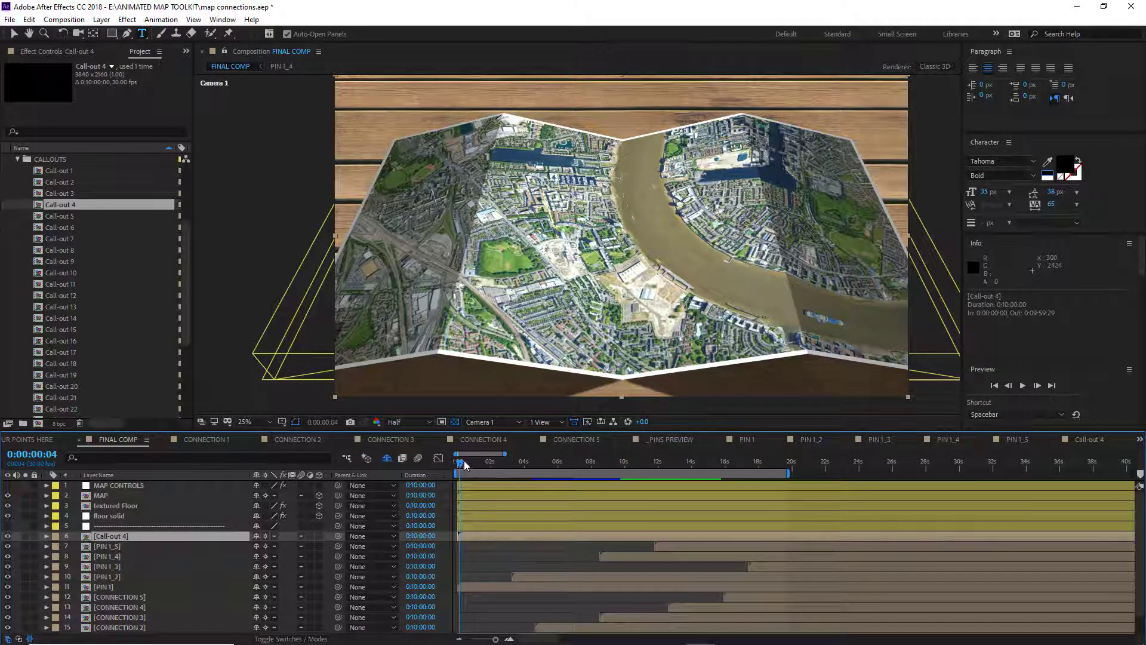
{"action": "left_click_drag", "start_coordinate": [466, 463], "coordinate": [507, 460]}
{"action": "left_click_drag", "start_coordinate": [477, 535], "coordinate": [527, 536]}
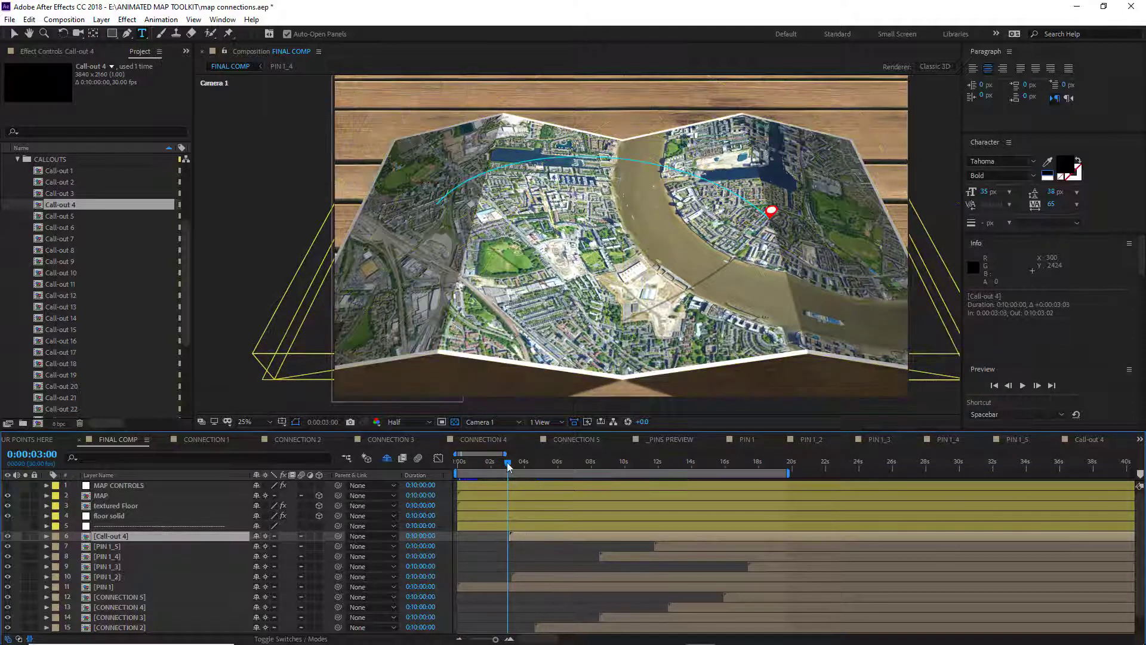
{"action": "left_click_drag", "start_coordinate": [506, 462], "coordinate": [543, 461]}
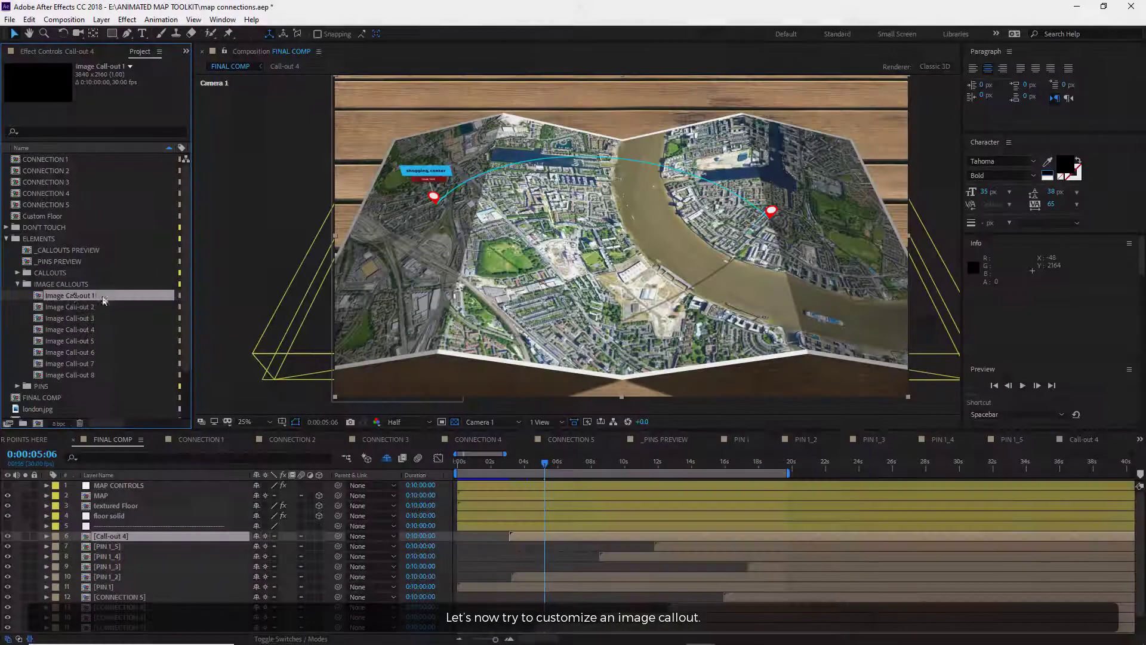
Step: Add shopping center.jpg to Image Call-out 1 and parent it to IMAGE MATTE
{"action": "double_click", "coordinate": [38, 295]}
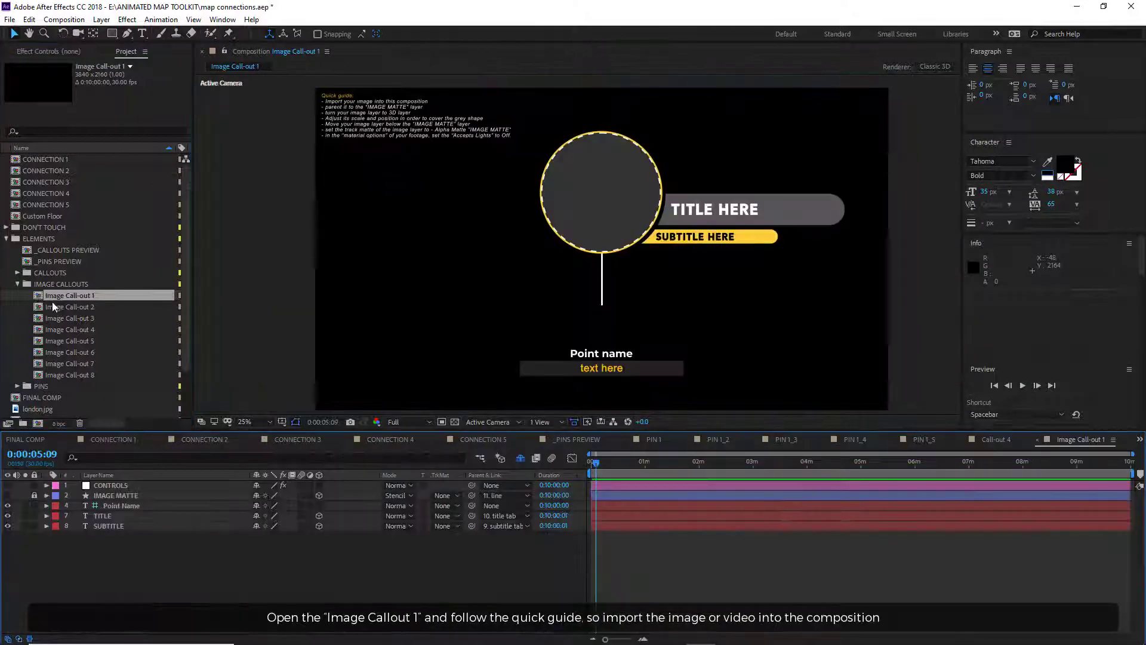
{"action": "left_click", "coordinate": [6, 239]}
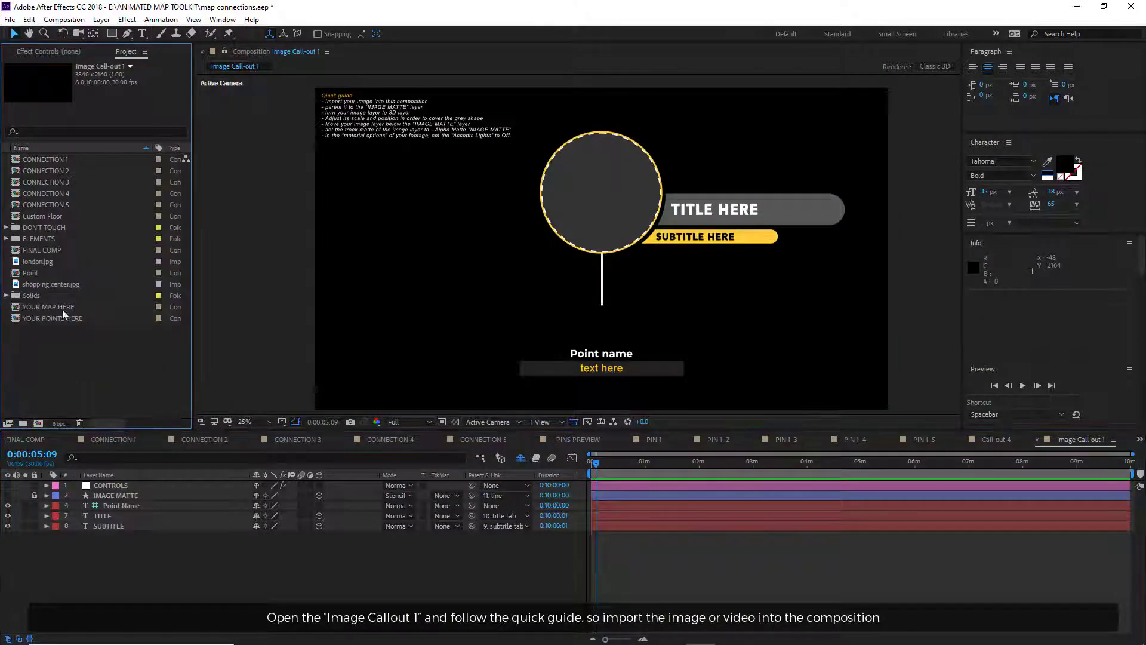
{"action": "left_click", "coordinate": [73, 365]}
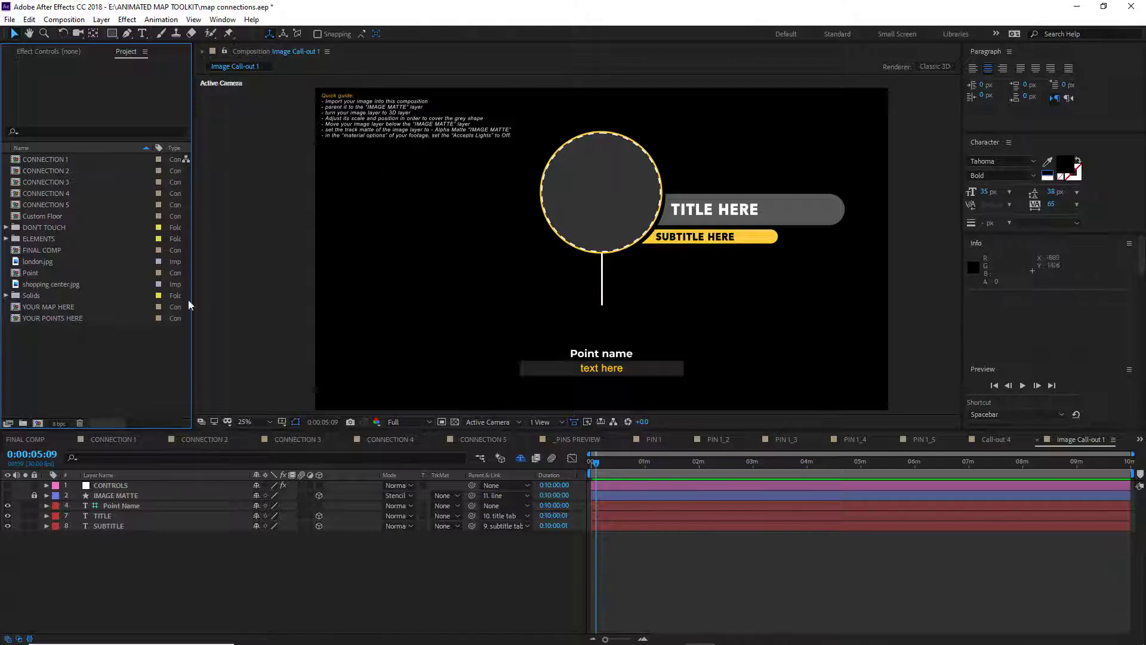
{"action": "left_click_drag", "start_coordinate": [57, 283], "coordinate": [141, 483]}
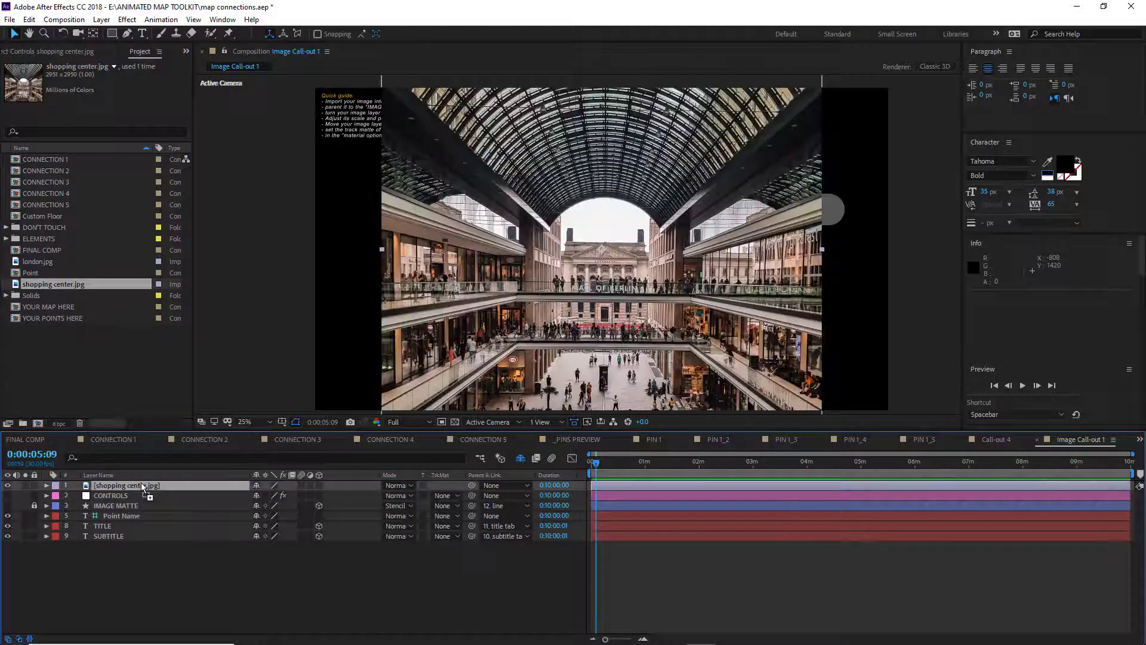
{"action": "left_click_drag", "start_coordinate": [474, 482], "coordinate": [127, 506]}
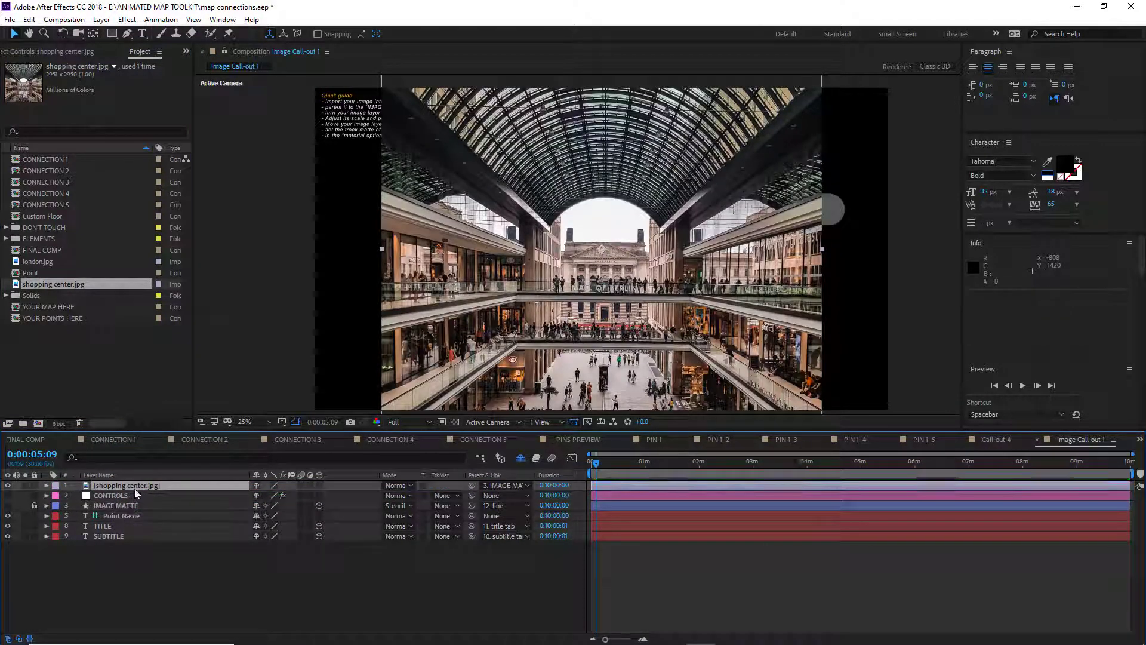
Step: Make the photo a 3D layer, scale it to 10%, and move it over the grey circle
{"action": "left_click", "coordinate": [320, 485]}
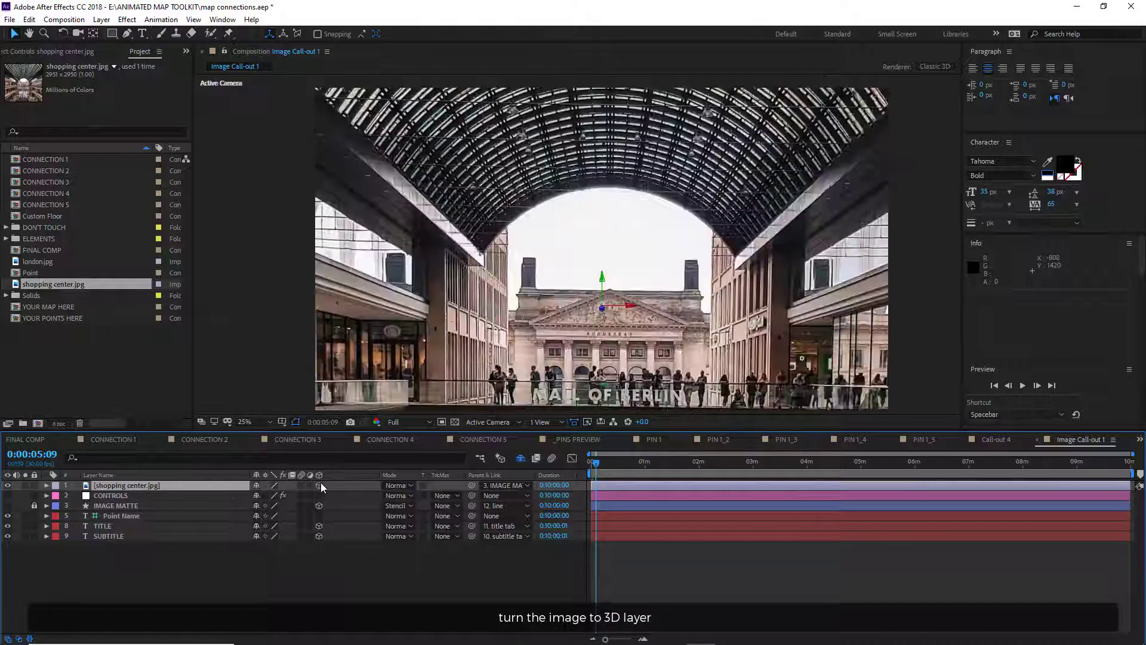
{"action": "key", "text": "s"}
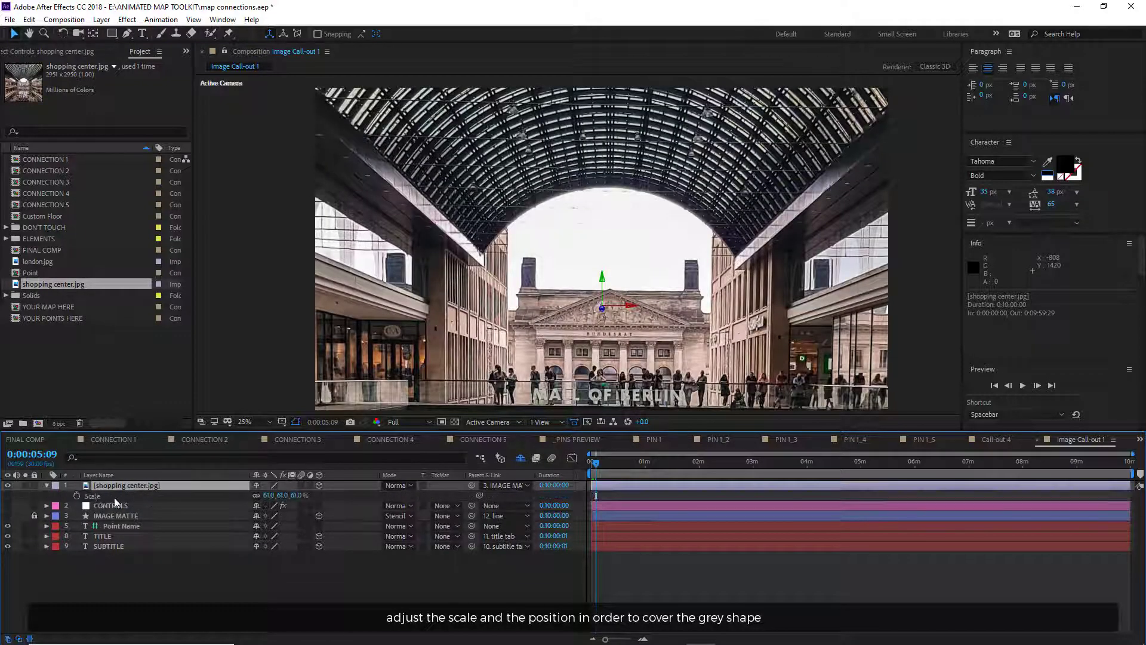
{"action": "left_click_drag", "start_coordinate": [272, 495], "coordinate": [244, 497]}
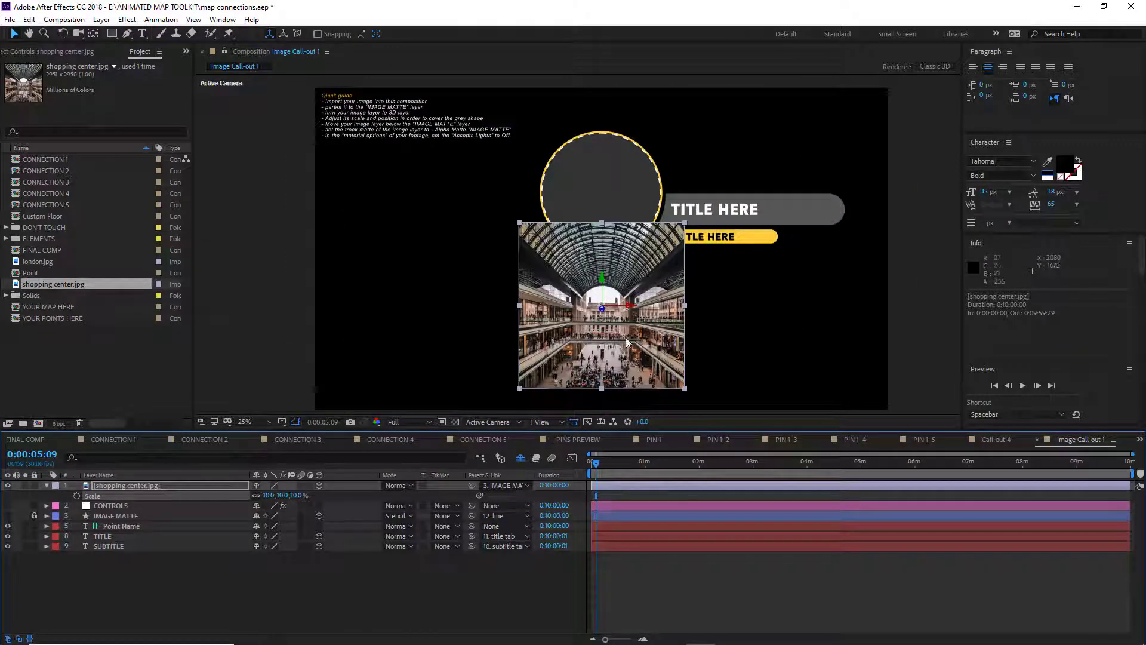
{"action": "left_click_drag", "start_coordinate": [624, 337], "coordinate": [623, 213]}
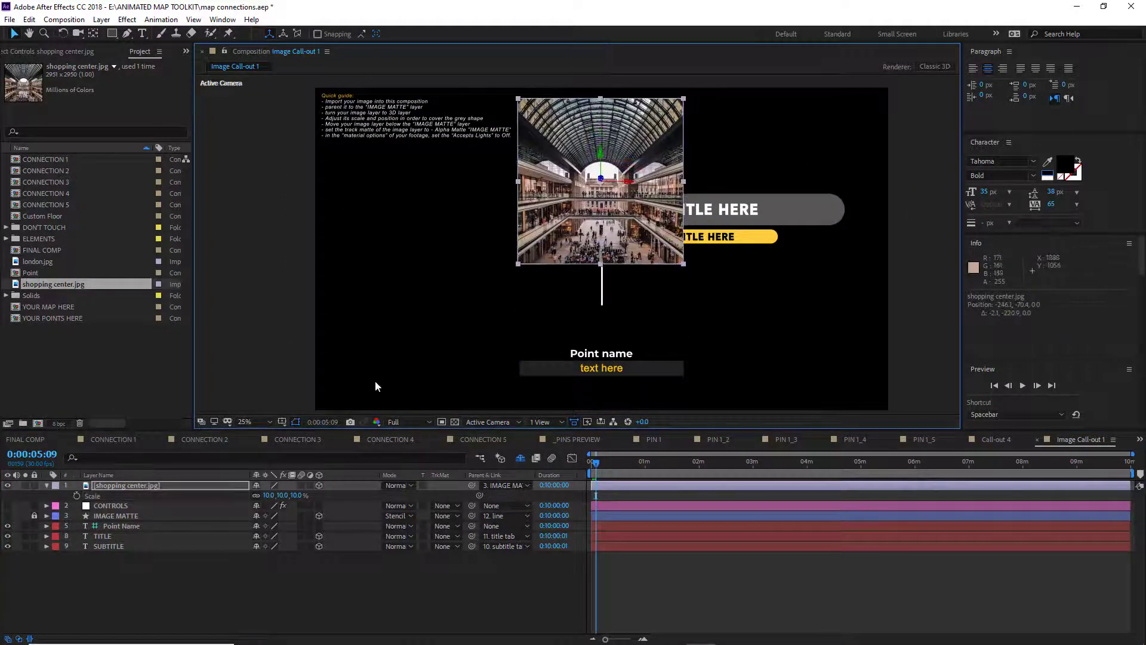
Step: Place the photo below IMAGE MATTE and mask it to the circle with Alpha Matte
{"action": "left_click_drag", "start_coordinate": [143, 485], "coordinate": [152, 524]}
{"action": "left_click", "coordinate": [447, 506]}
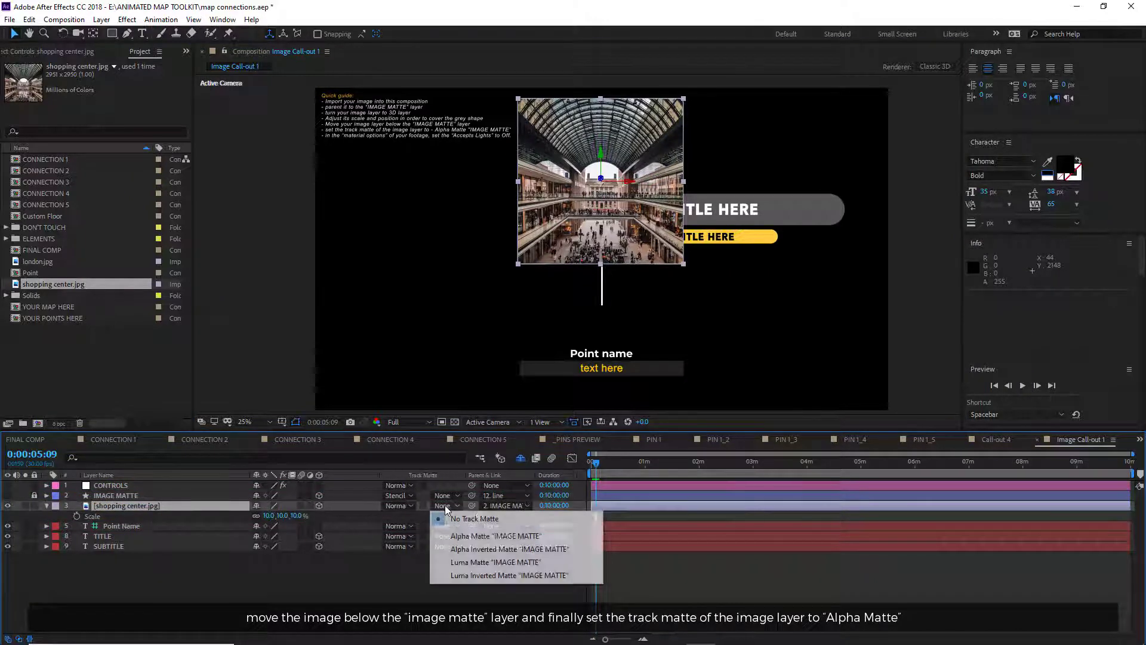
{"action": "left_click", "coordinate": [453, 533]}
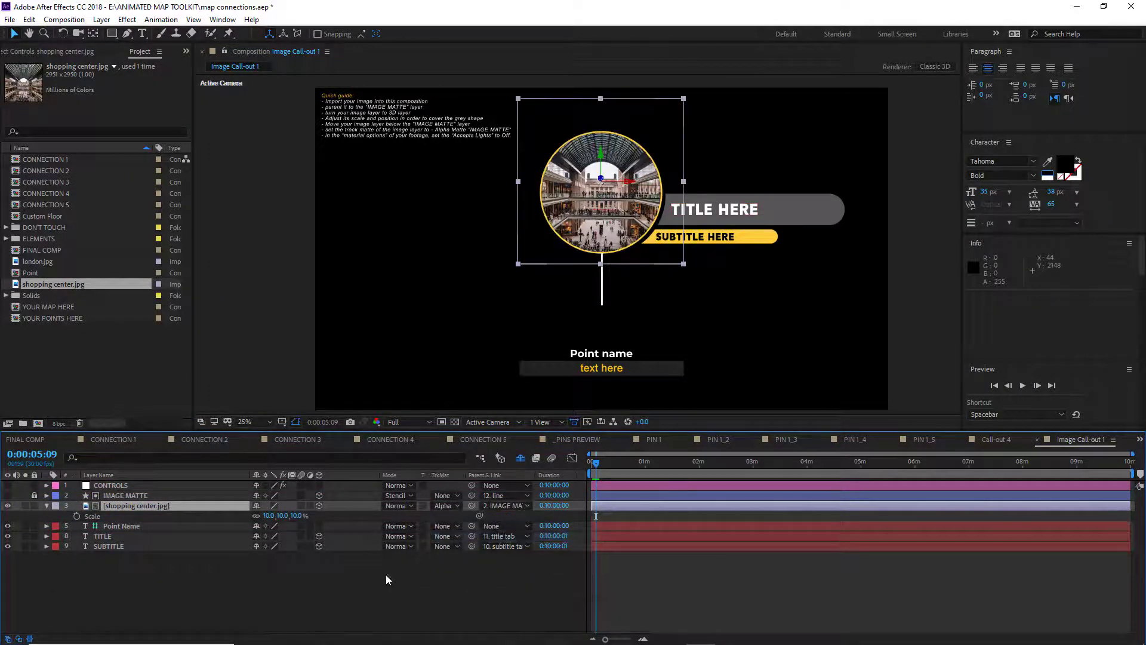
{"action": "left_click", "coordinate": [368, 587]}
Step: Turn off Accepts Lights in the photo's material options
{"action": "left_click", "coordinate": [47, 505]}
{"action": "scroll", "coordinate": [52, 514], "scroll_direction": "down", "scroll_amount": 1}
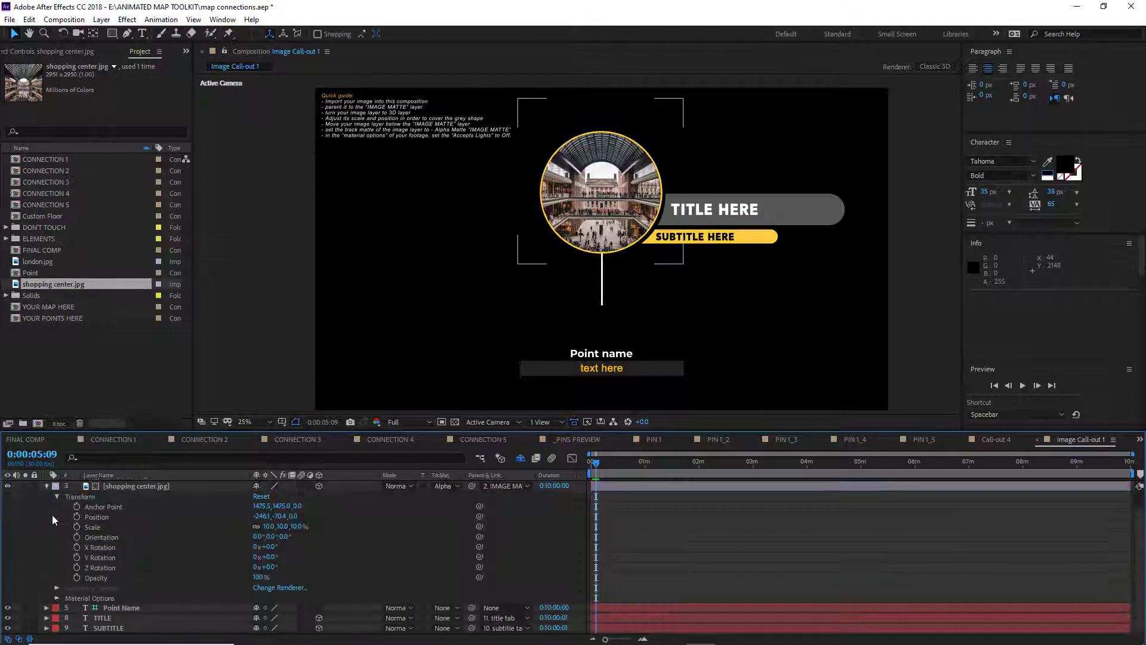
{"action": "left_click", "coordinate": [58, 597]}
{"action": "scroll", "coordinate": [59, 561], "scroll_direction": "down", "scroll_amount": 4}
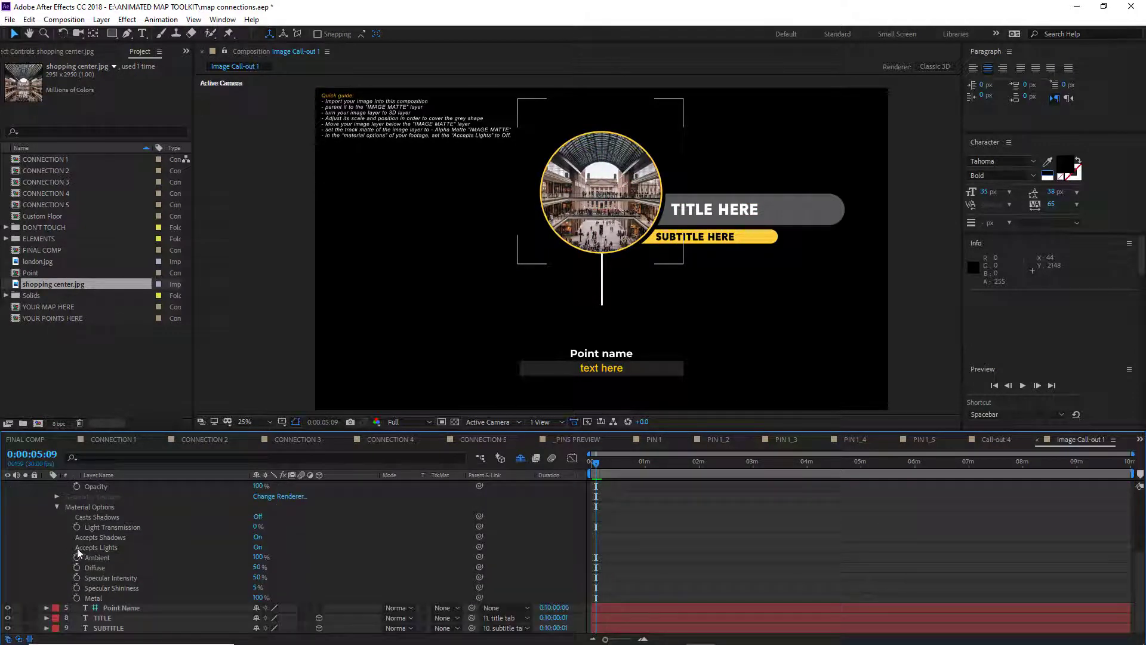
{"action": "left_click", "coordinate": [257, 547]}
{"action": "scroll", "coordinate": [55, 546], "scroll_direction": "up", "scroll_amount": 5}
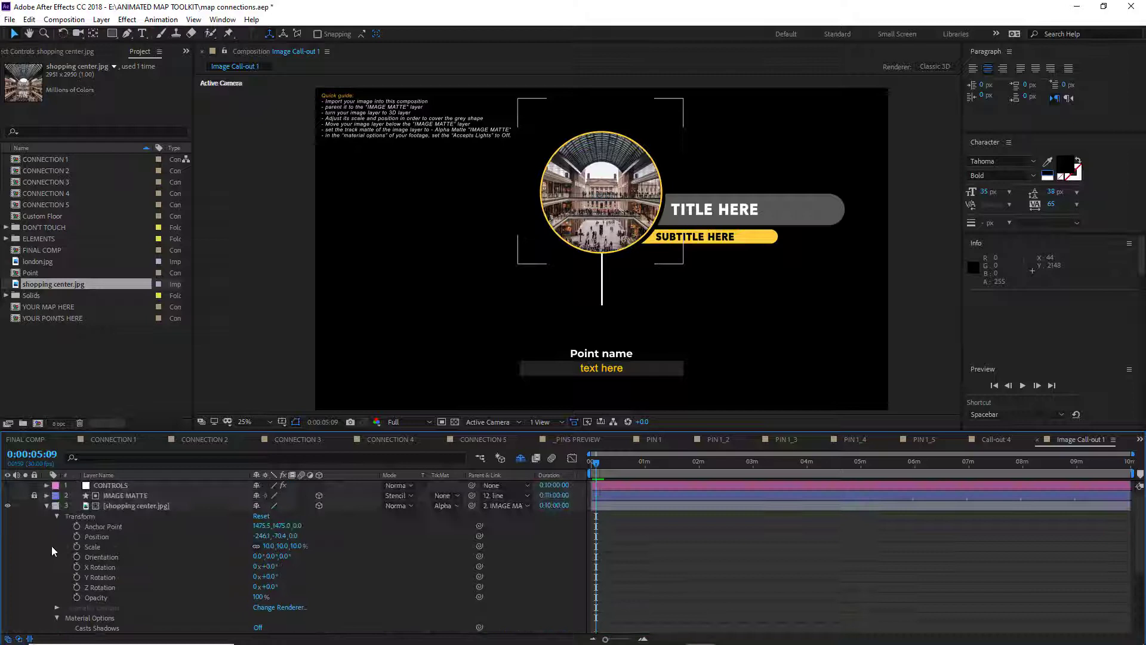
{"action": "left_click", "coordinate": [49, 504]}
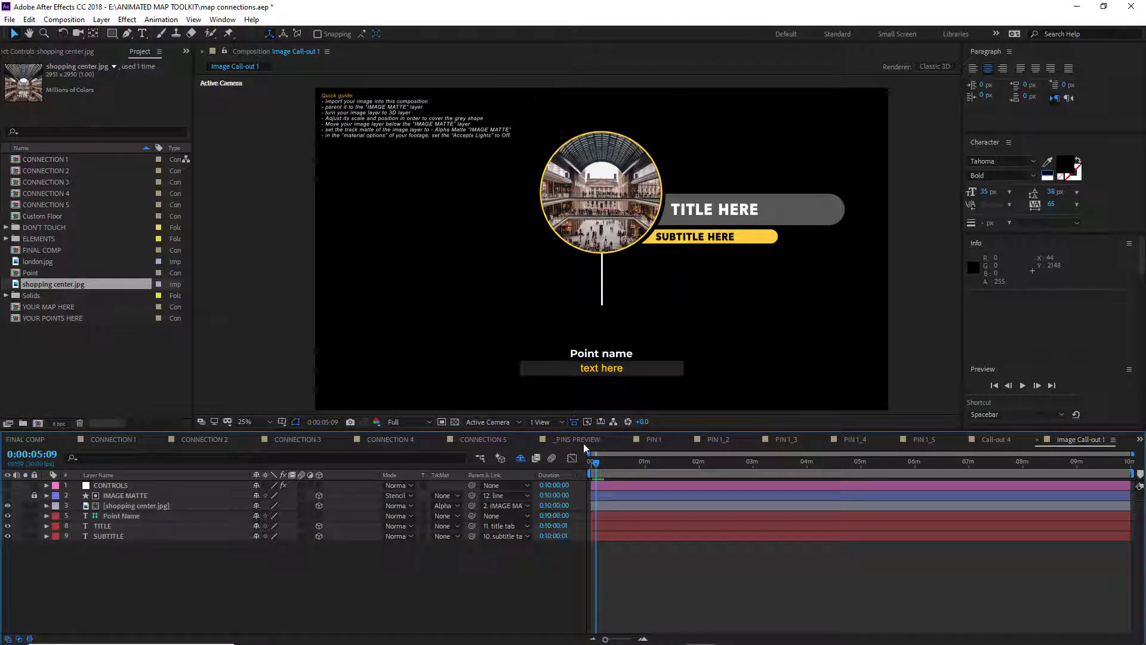
Step: Replace the 'text here' placeholder with 'shop' and bring up FINAL COMP
{"action": "double_click", "coordinate": [600, 370]}
{"action": "type", "text": "shop"}
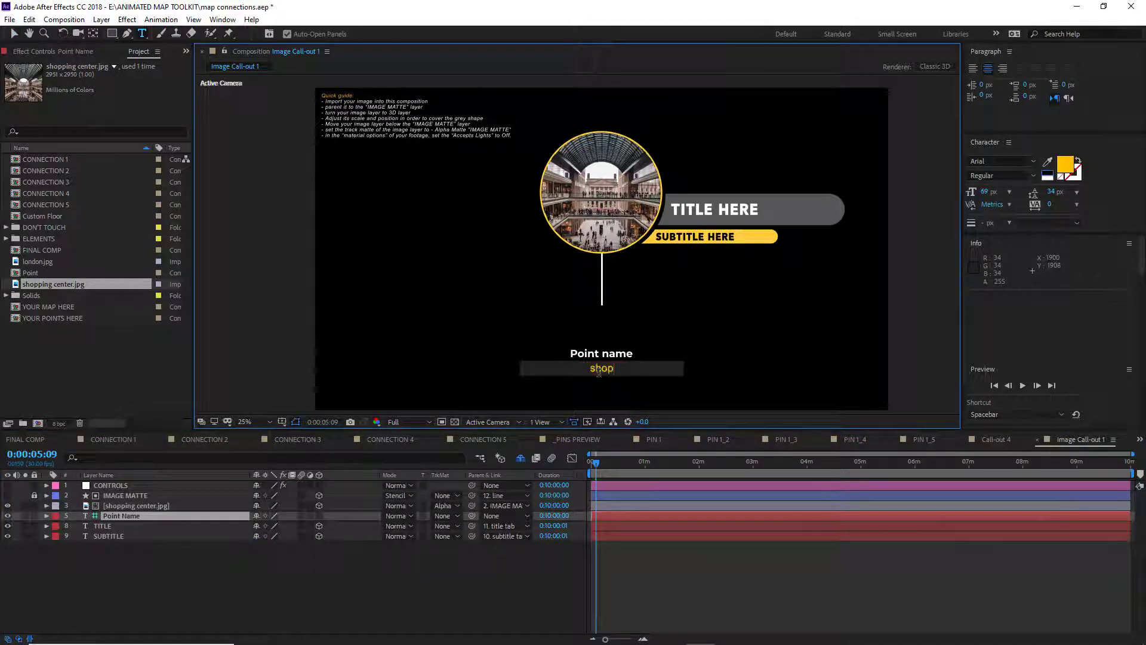
{"action": "double_click", "coordinate": [49, 251]}
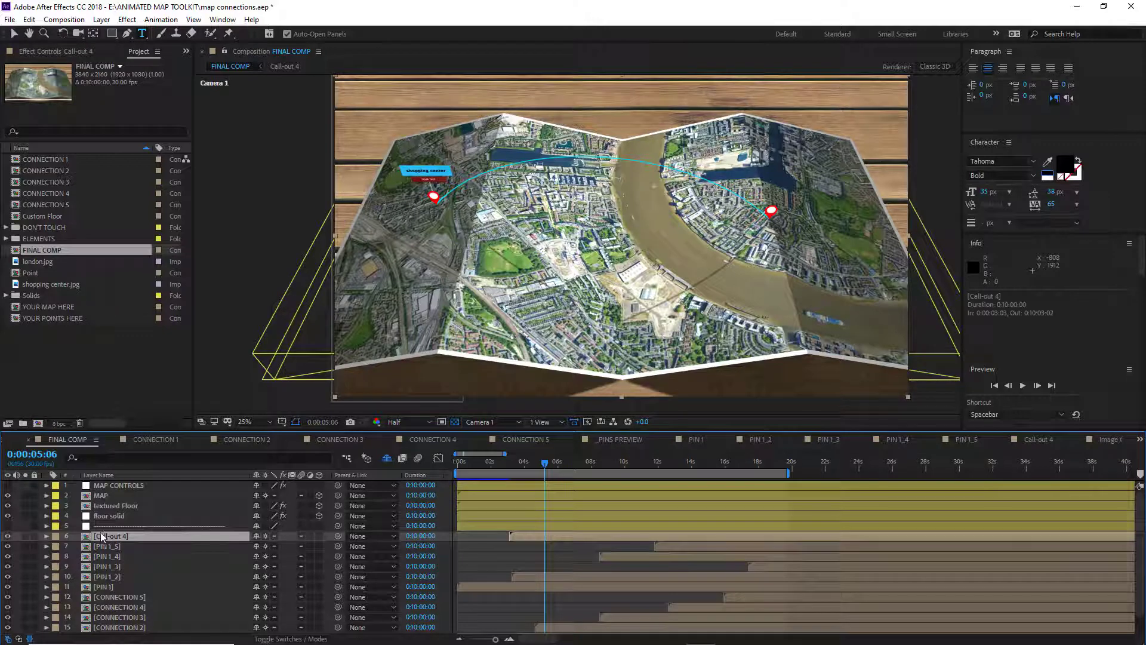
Step: Replace Call-out 4 with Image Call-out 1, enable Collapse Transformations, and delay its start
{"action": "key", "text": "Delete"}
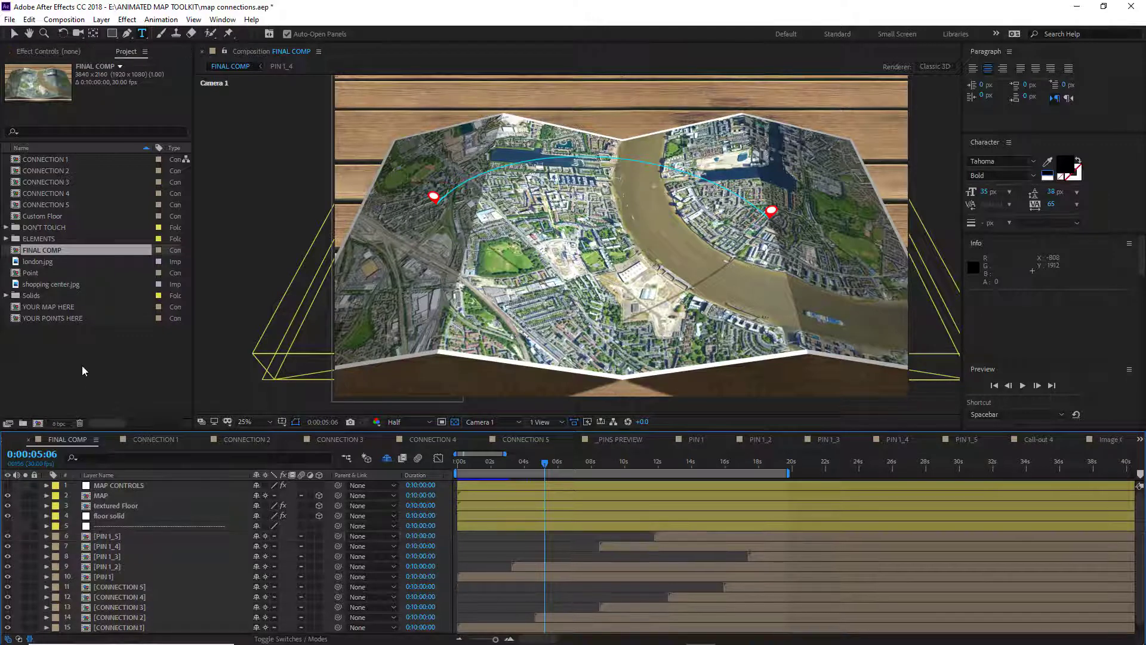
{"action": "left_click", "coordinate": [72, 349]}
{"action": "left_click", "coordinate": [6, 239]}
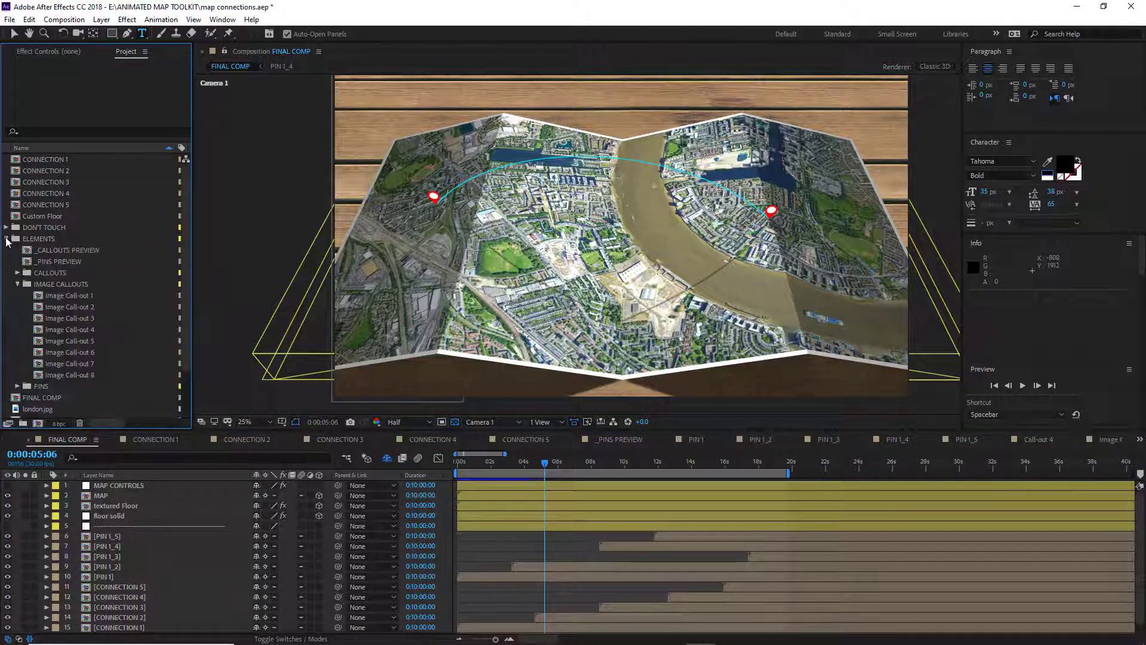
{"action": "left_click", "coordinate": [84, 295]}
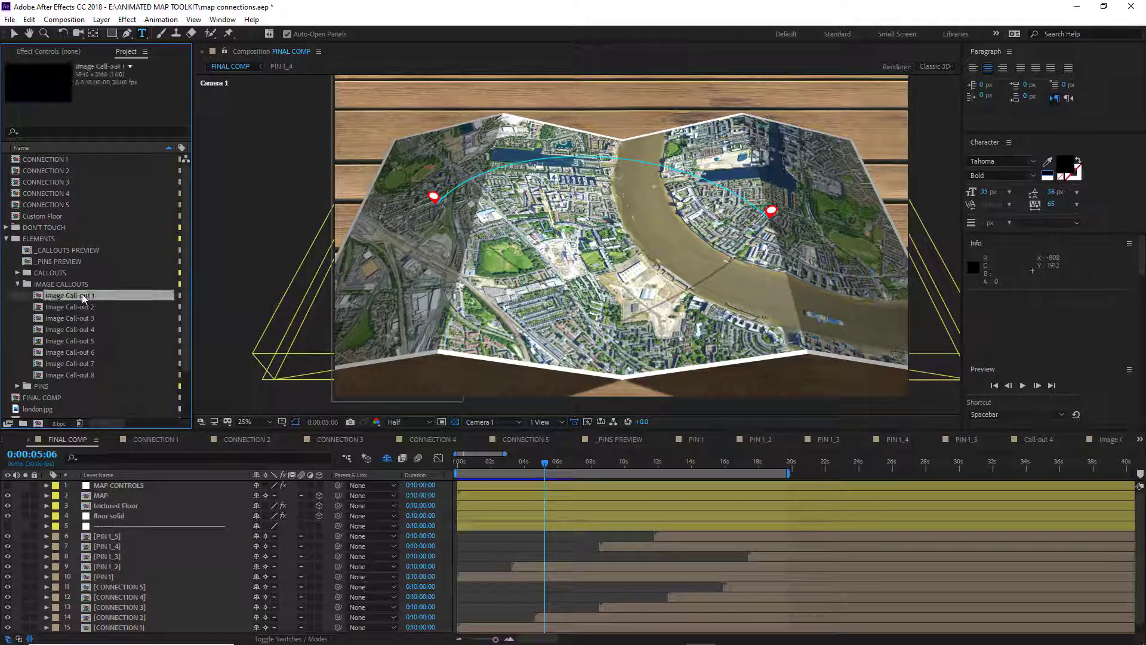
{"action": "left_click_drag", "start_coordinate": [81, 293], "coordinate": [123, 534]}
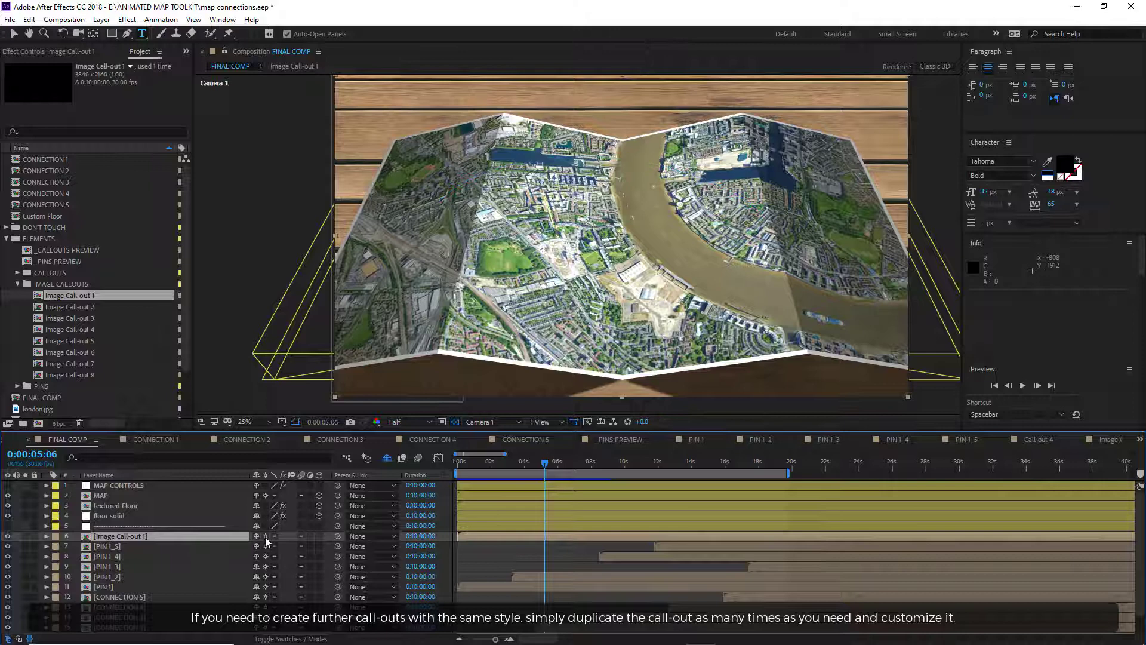
{"action": "left_click", "coordinate": [265, 536]}
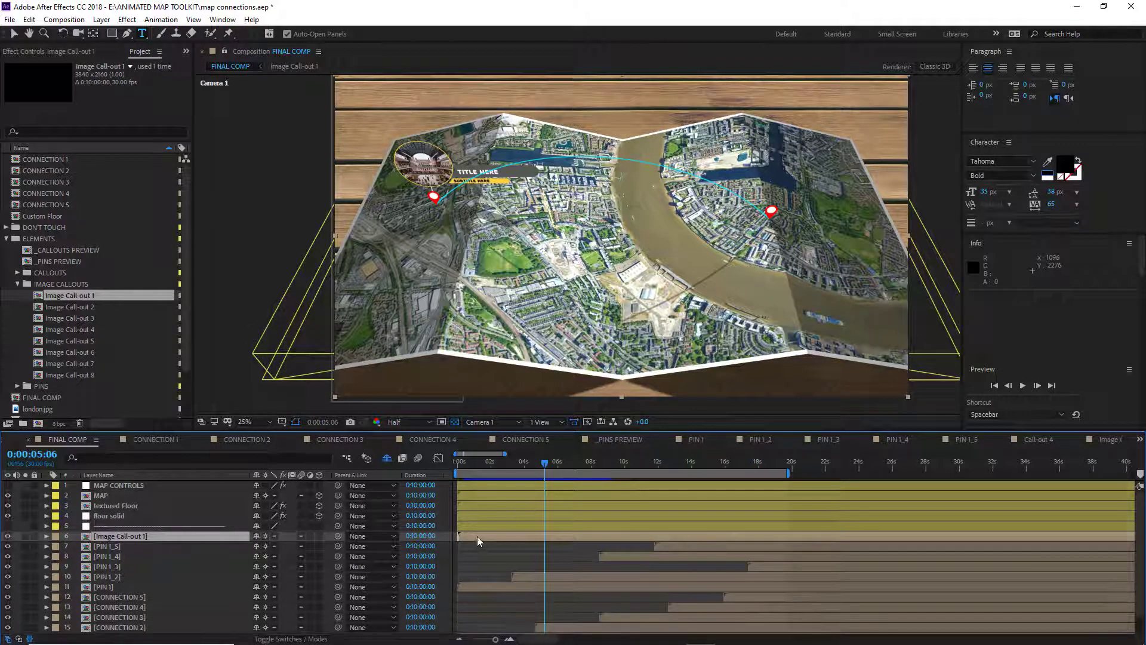
{"action": "left_click_drag", "start_coordinate": [477, 536], "coordinate": [533, 536]}
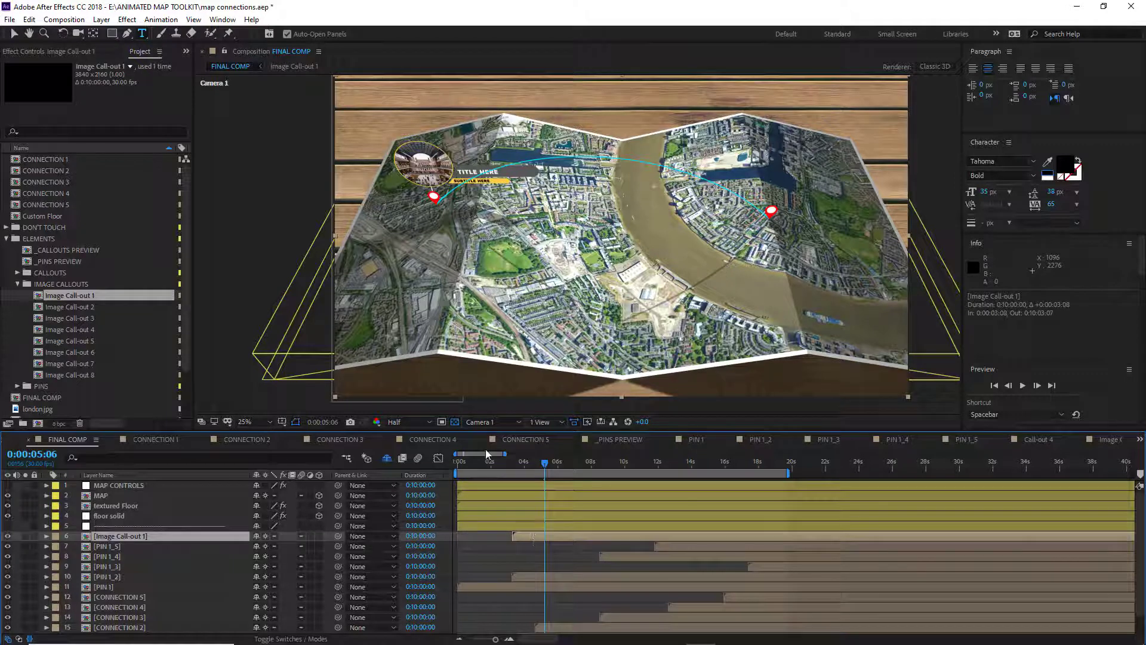
{"action": "left_click_drag", "start_coordinate": [478, 463], "coordinate": [547, 469]}
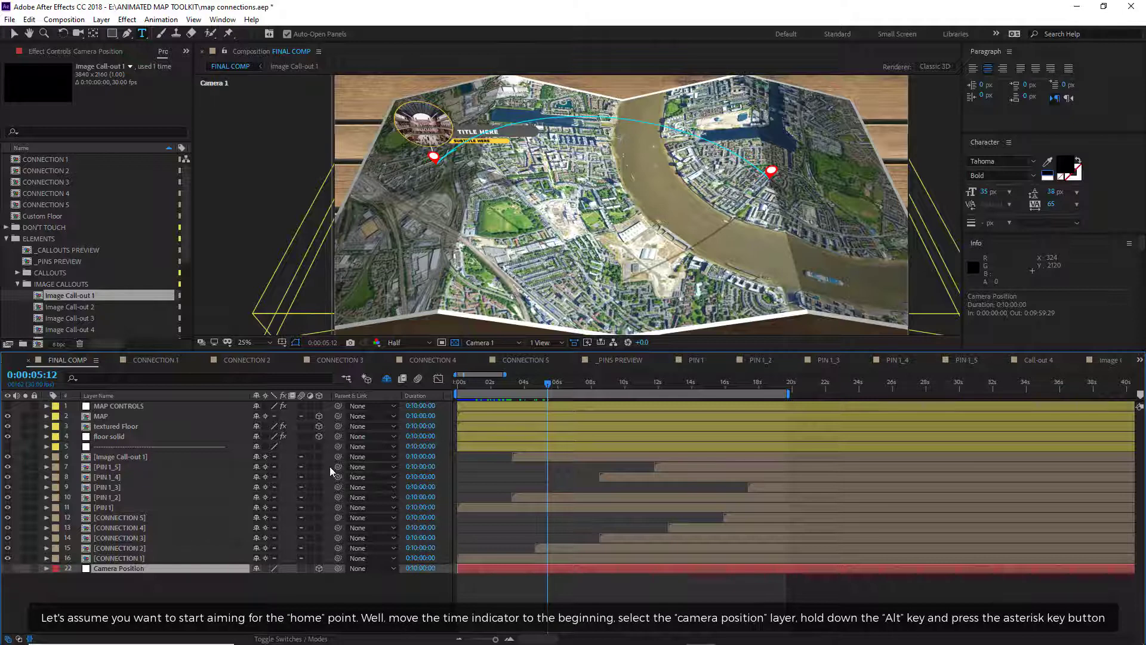
Step: Add a 'home' marker at the start of the Camera Position layer
{"action": "left_click", "coordinate": [452, 381]}
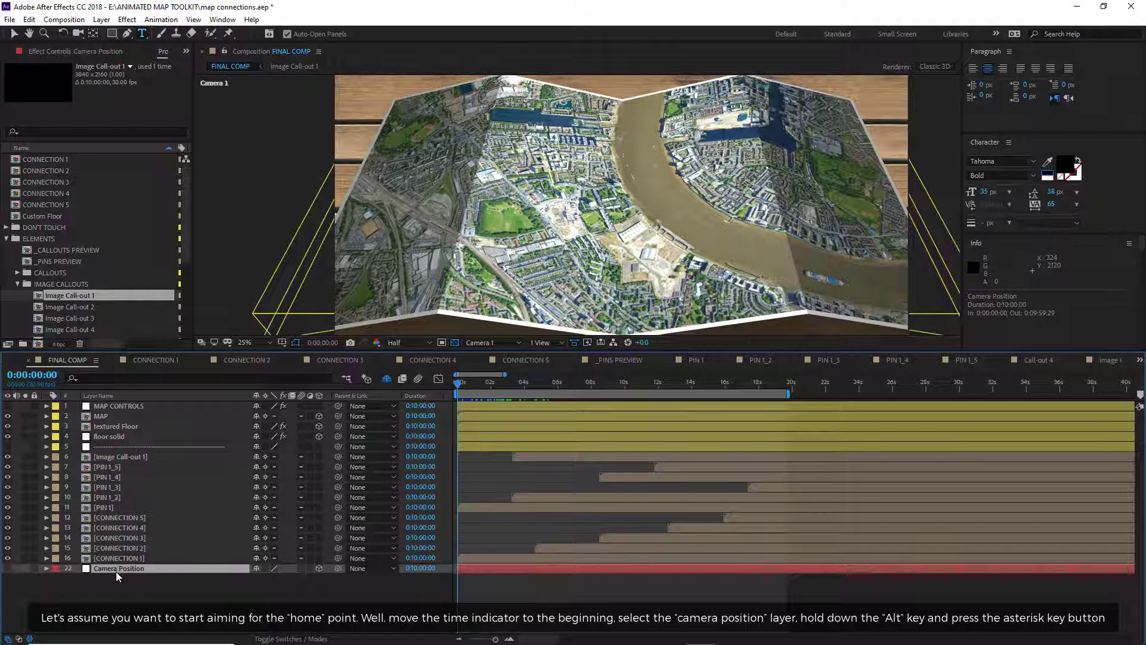
{"action": "key", "text": "alt+KP_Multiply"}
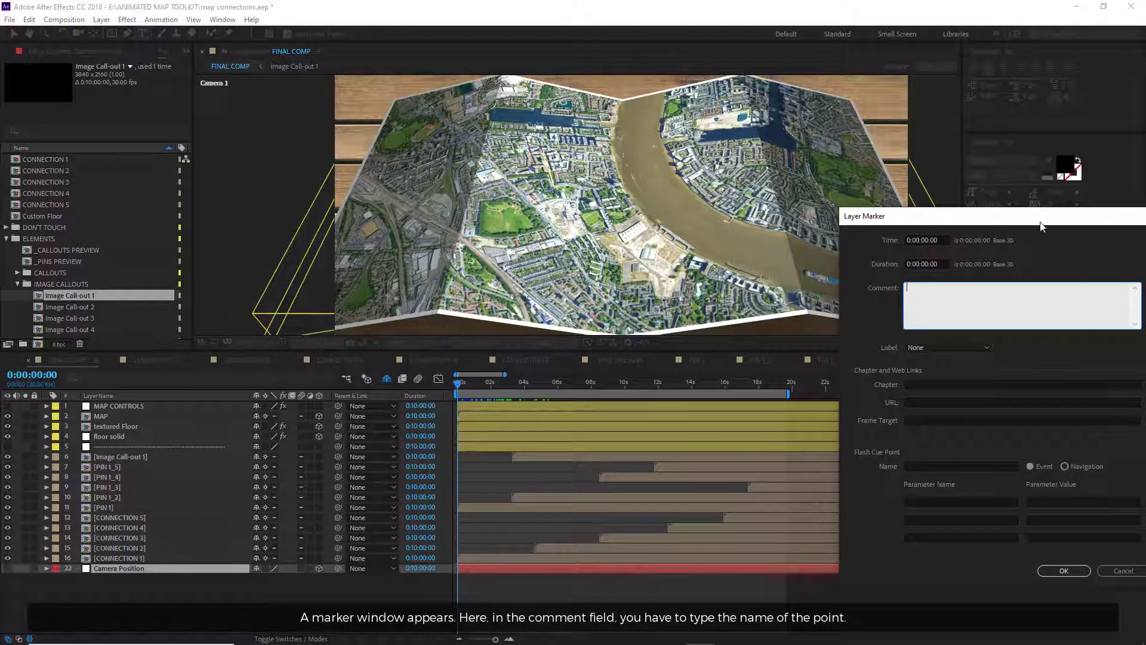
{"action": "mouse_move", "coordinate": [1041, 222]}
{"action": "left_mouse_down"}
{"action": "mouse_move", "coordinate": [826, 215]}
{"action": "mouse_move", "coordinate": [515, 132]}
{"action": "left_mouse_up"}
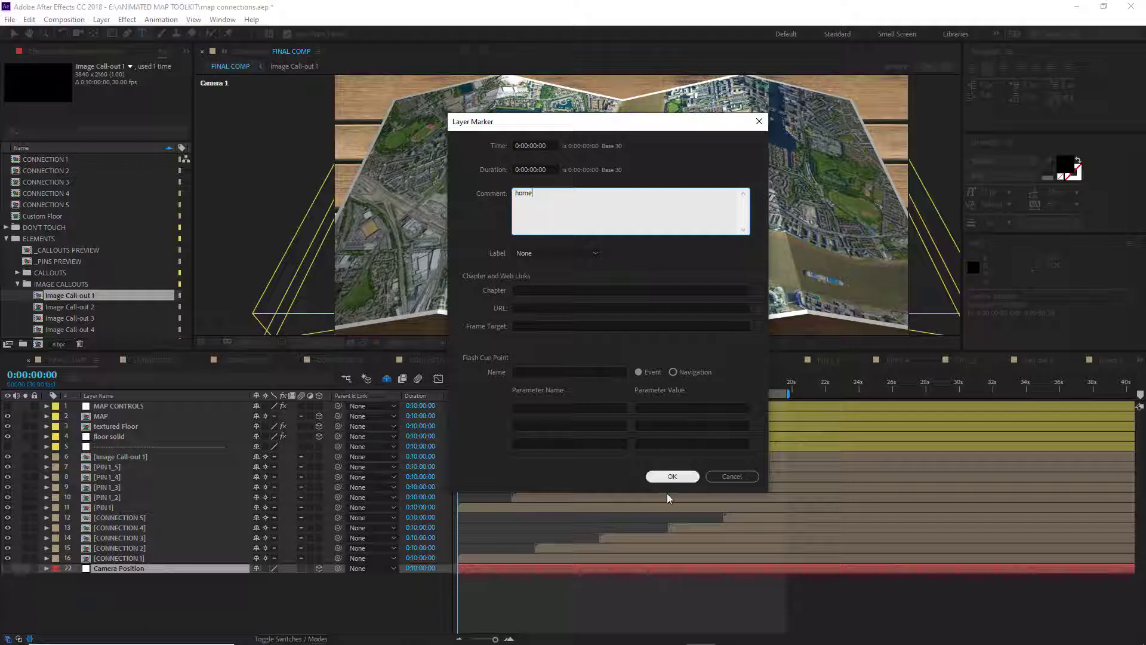
{"action": "left_click", "coordinate": [671, 476]}
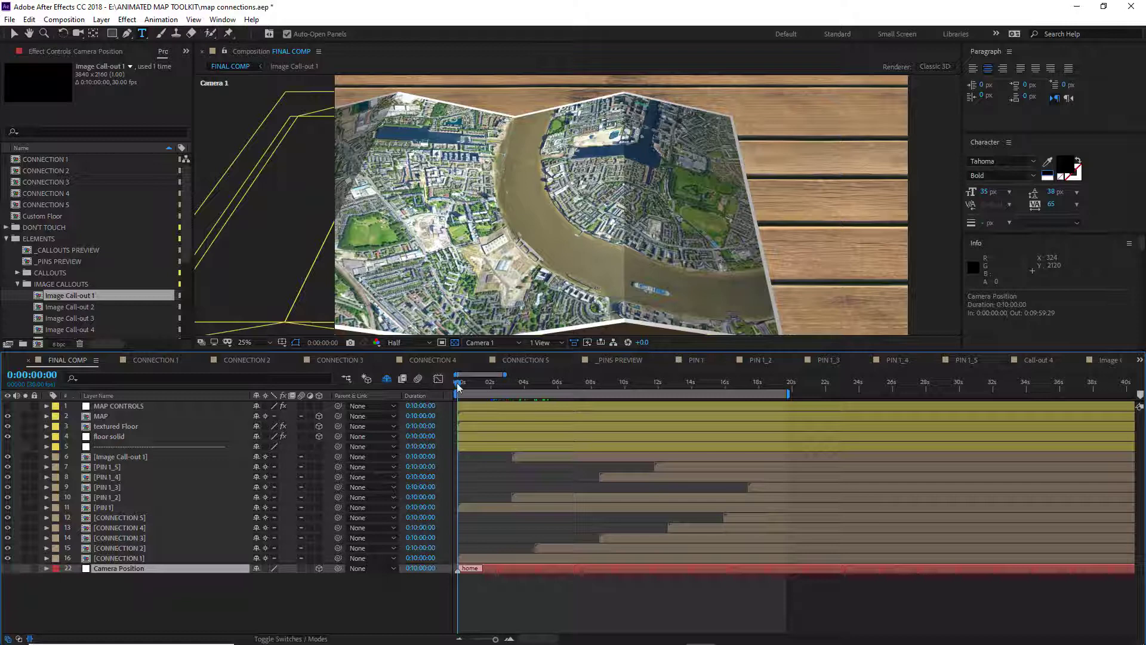
{"action": "left_click_drag", "start_coordinate": [458, 387], "coordinate": [510, 386]}
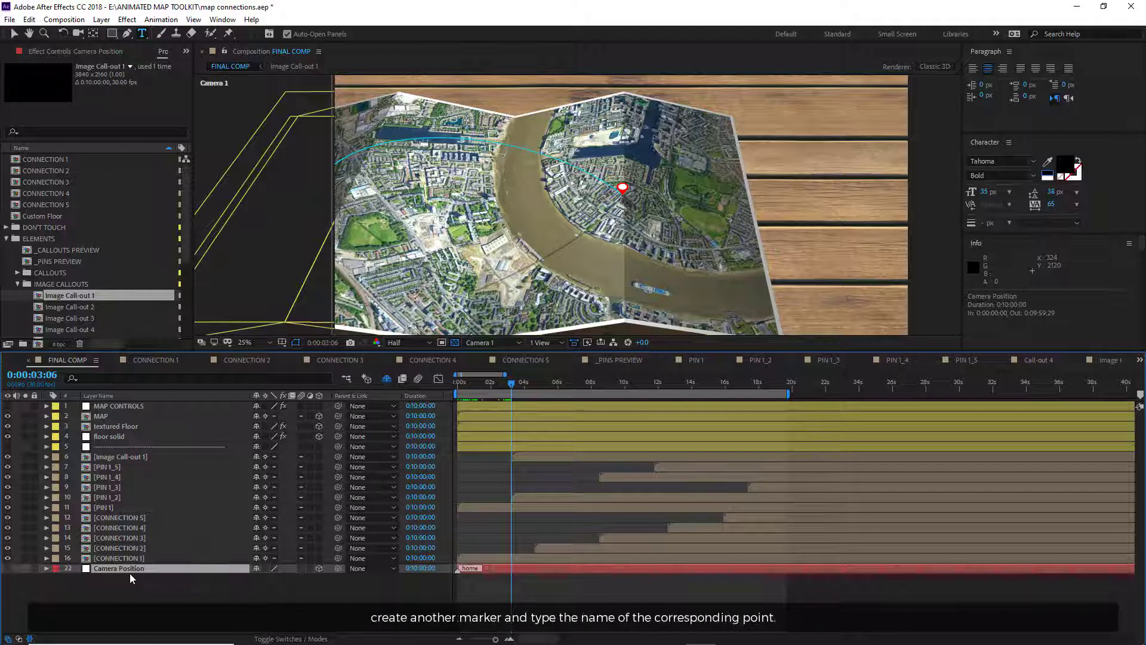
Step: Add 'shop' markers at 0:00:03:06 and 0:00:04:27 on Camera Position
{"action": "key", "text": "alt+KP_Multiply"}
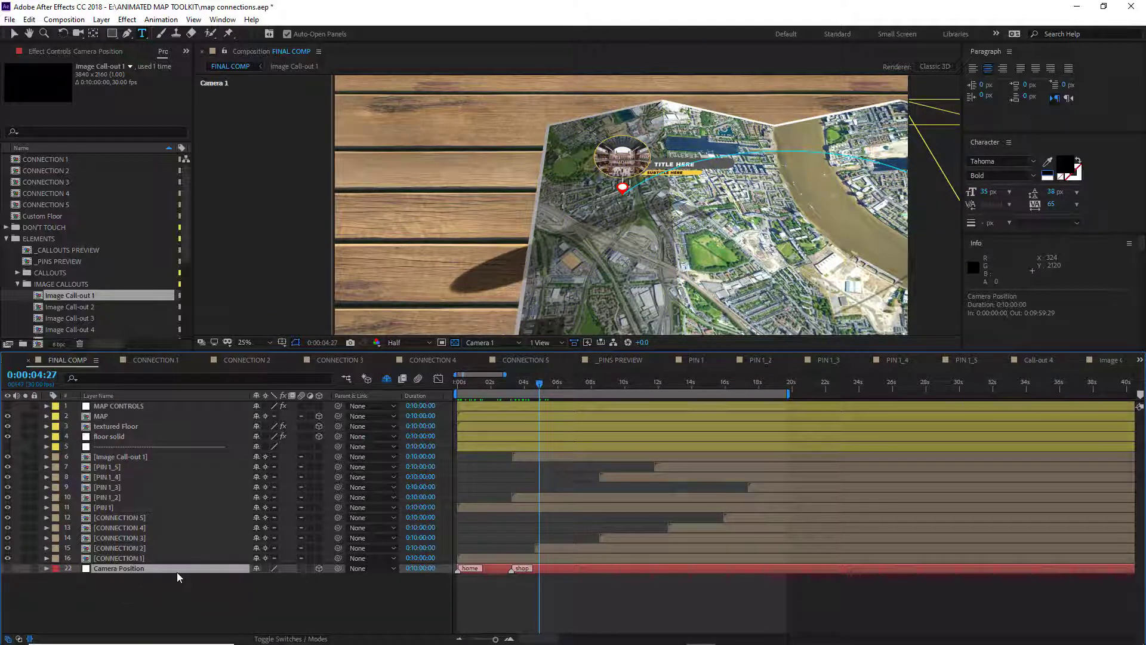
{"action": "key", "text": "alt+KP_Multiply"}
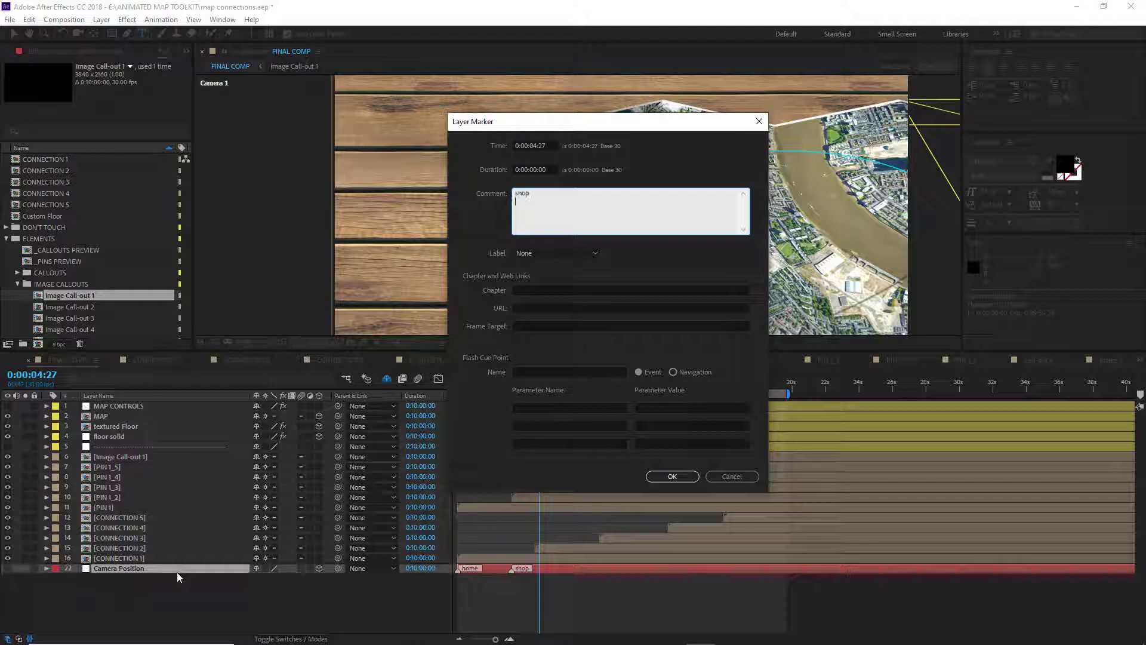
{"action": "key", "text": "Return"}
Step: Add a 'company' marker at 0:00:07:25 on Camera Position
{"action": "left_click", "coordinate": [334, 624]}
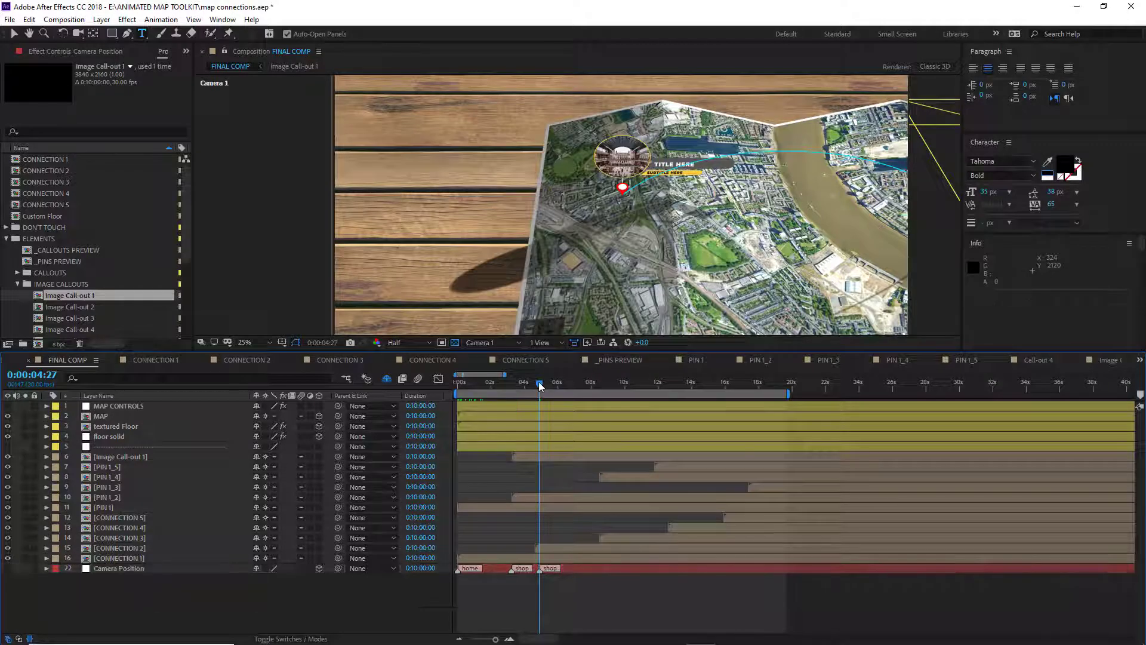
{"action": "left_click_drag", "start_coordinate": [538, 382], "coordinate": [593, 380]}
{"action": "left_click", "coordinate": [120, 568]}
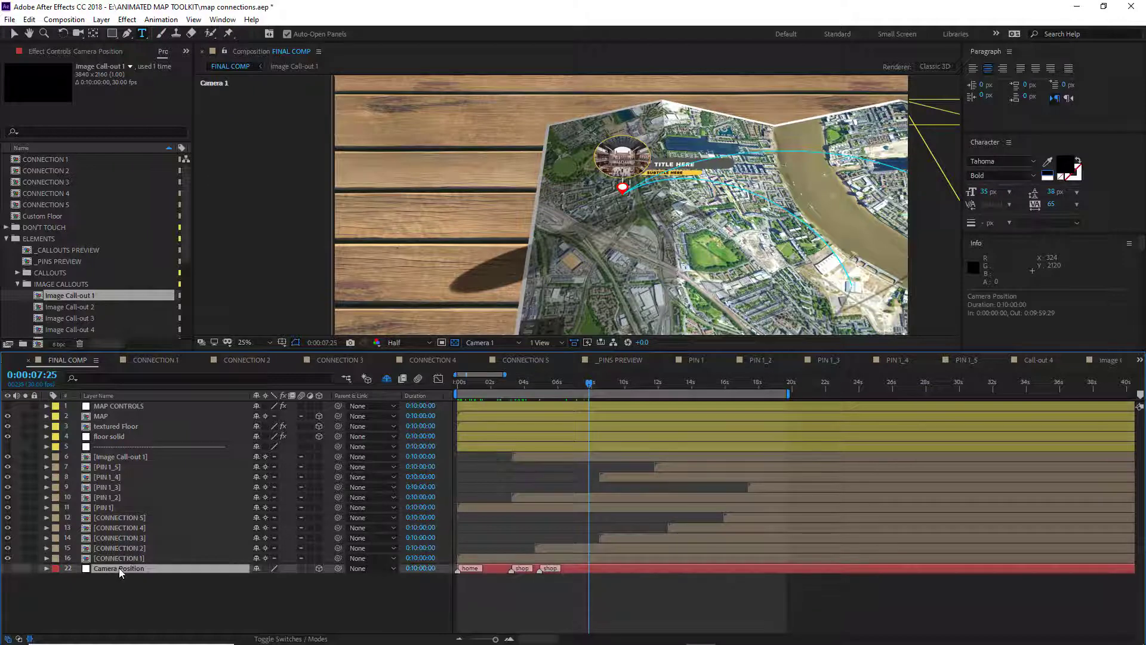
{"action": "key", "text": "alt+KP_Multiply"}
{"action": "type", "text": "company"}
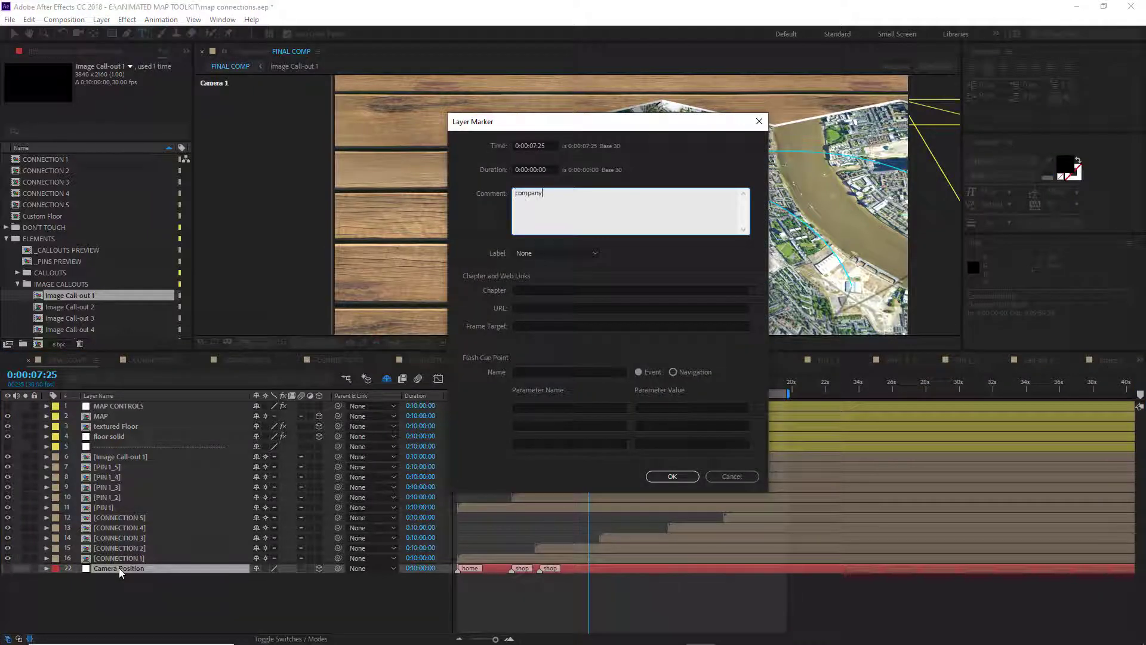
{"action": "left_click", "coordinate": [672, 475]}
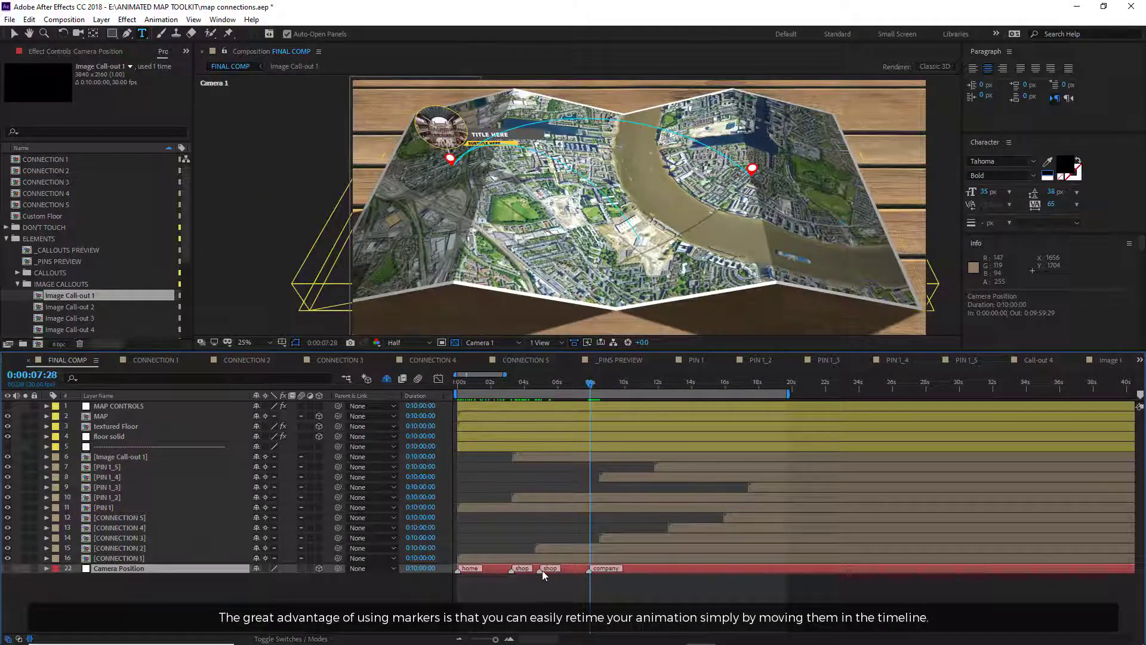
Step: Move the second shop marker later and raise MAP CONTROLS Default Camera Distance to 132
{"action": "left_click_drag", "start_coordinate": [538, 571], "coordinate": [617, 573]}
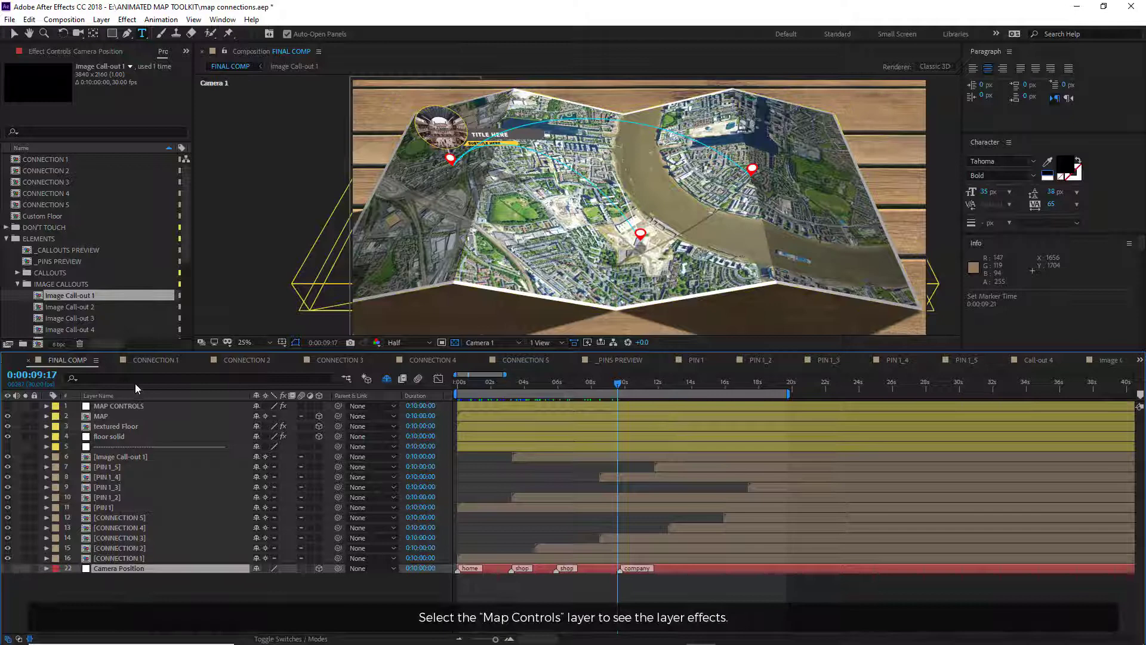
{"action": "left_click", "coordinate": [125, 406]}
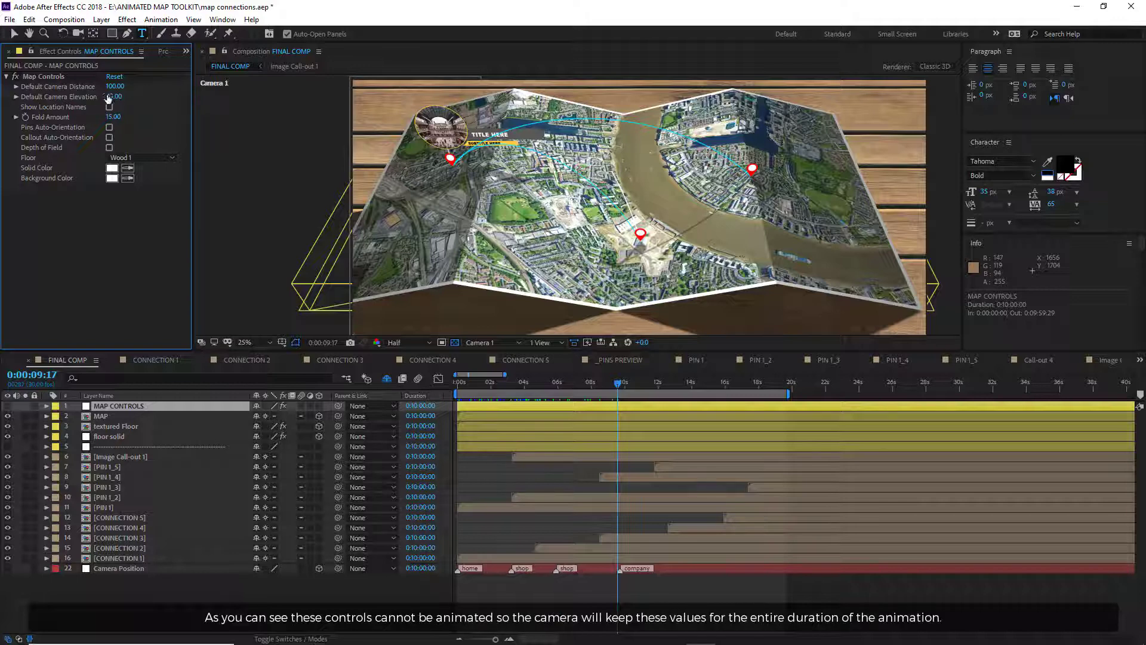
{"action": "left_click_drag", "start_coordinate": [116, 87], "coordinate": [195, 92]}
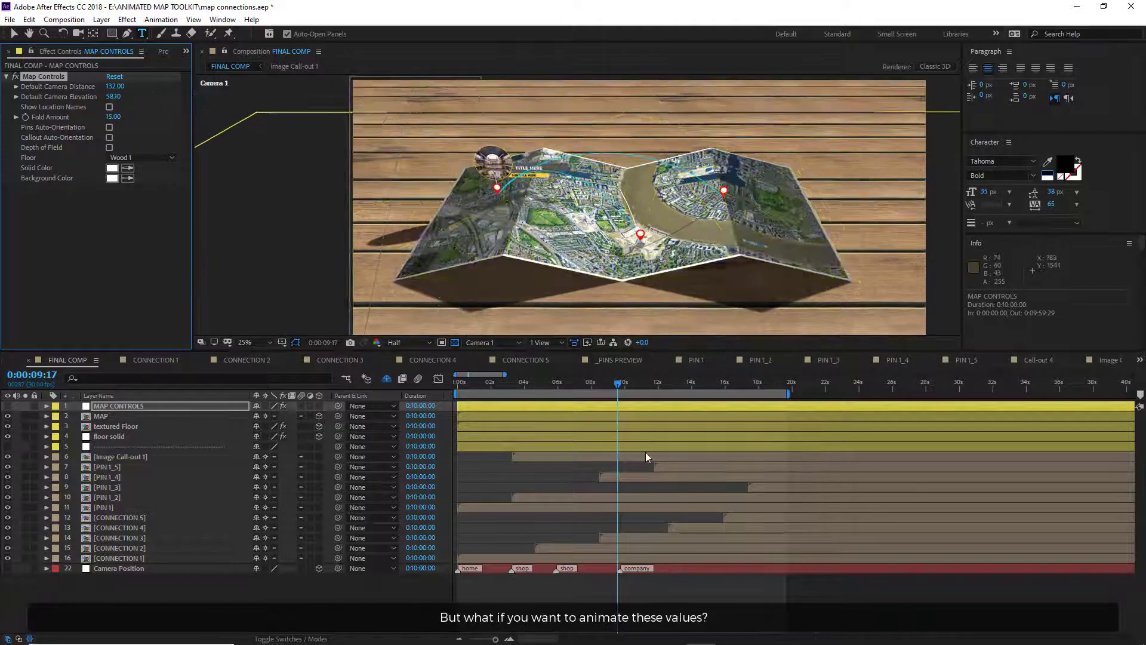
Step: Preview the camera move and confirm the home,50, shop,120 and shop,110 marker comments
{"action": "left_click", "coordinate": [461, 382]}
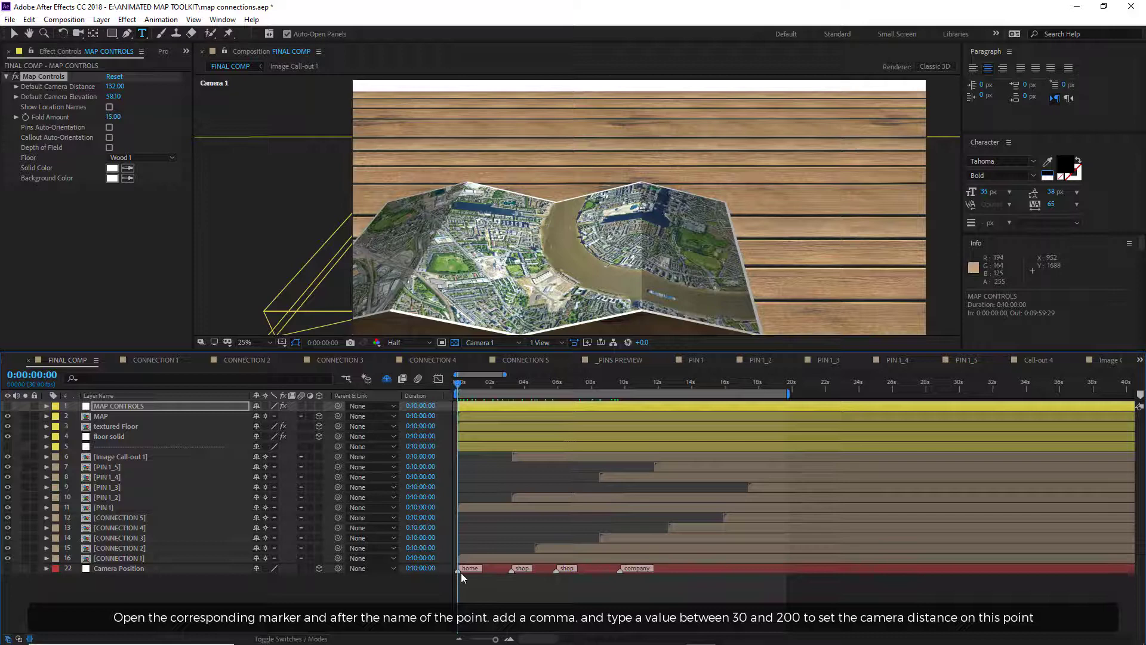
{"action": "double_click", "coordinate": [458, 569]}
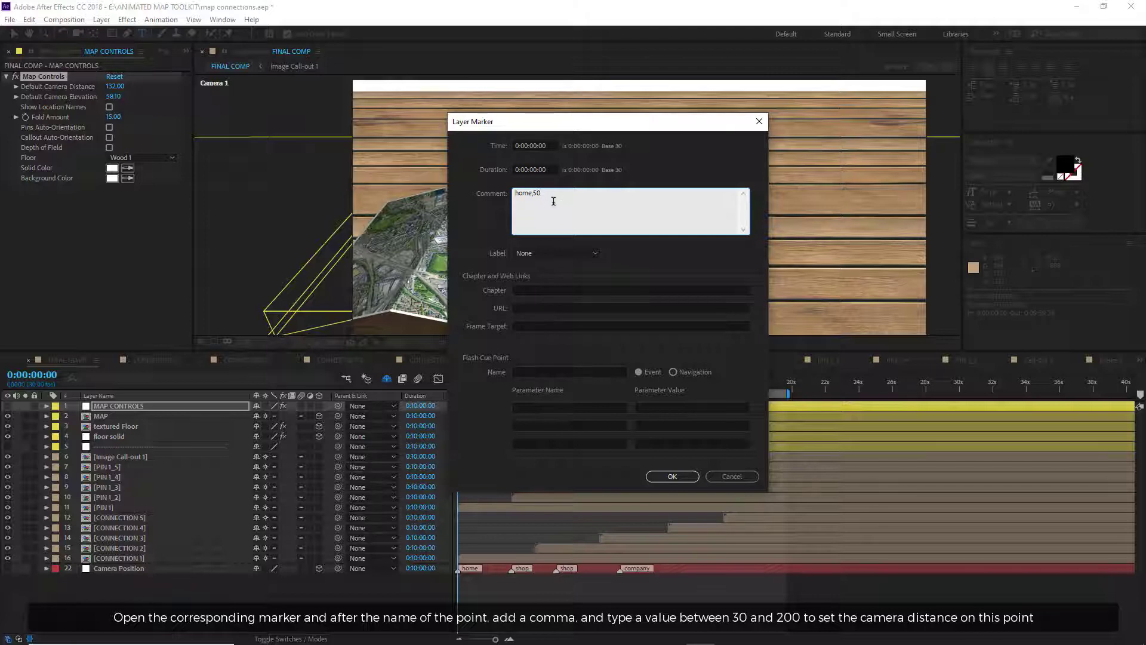
{"action": "left_click", "coordinate": [673, 477]}
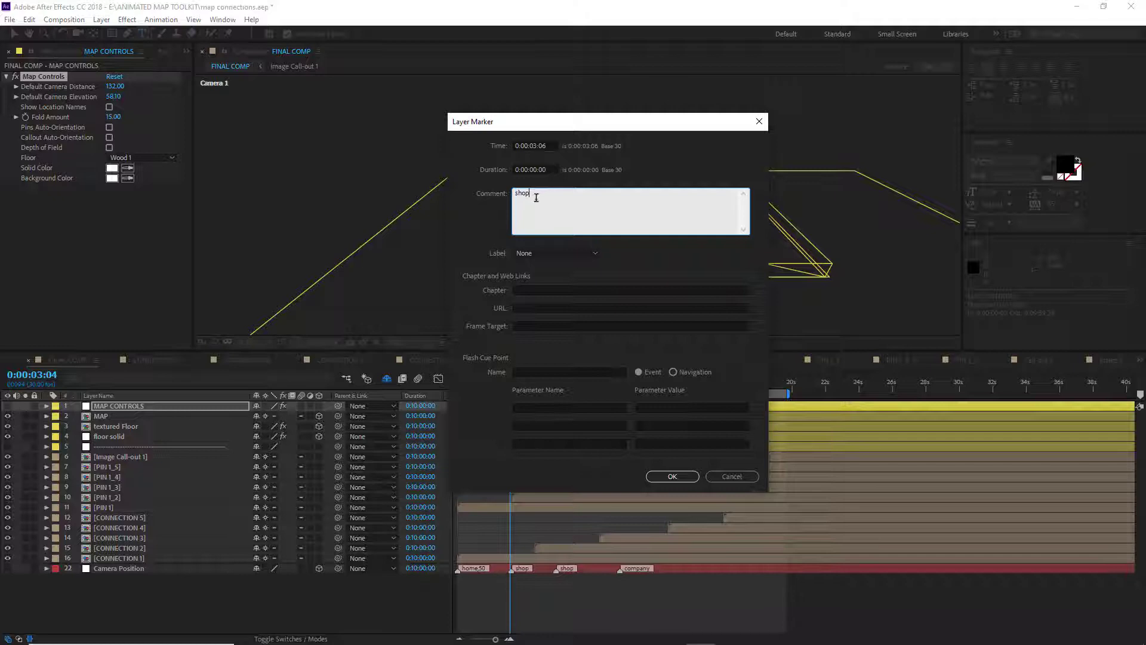
{"action": "left_click", "coordinate": [672, 476]}
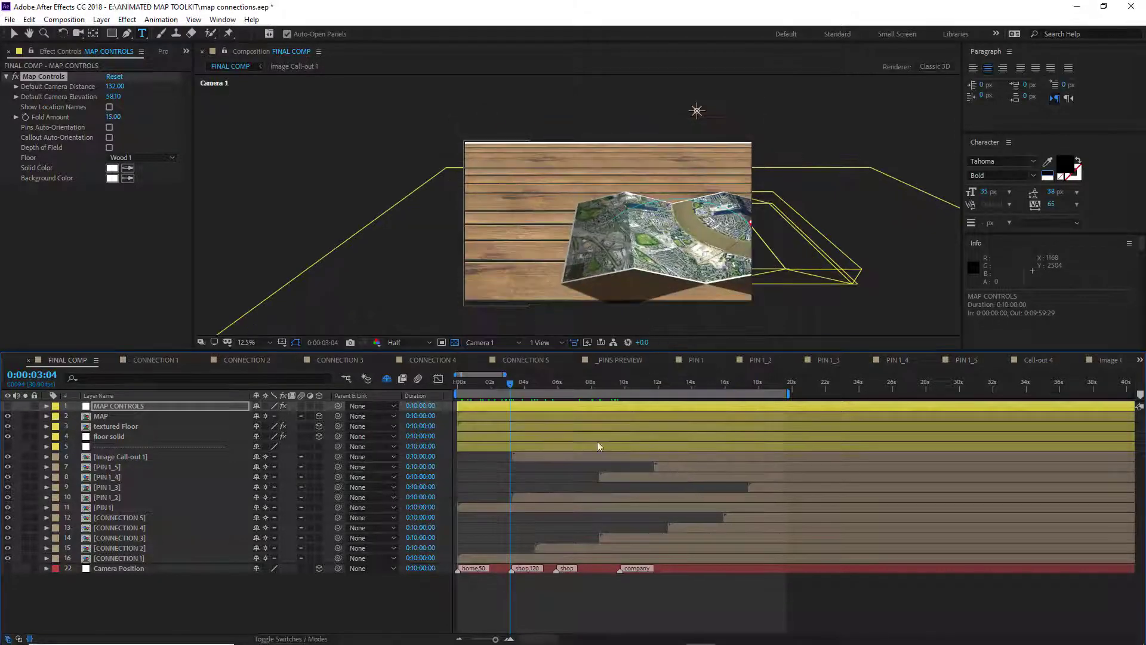
{"action": "left_click", "coordinate": [461, 385]}
{"action": "left_click_drag", "start_coordinate": [465, 386], "coordinate": [557, 385]}
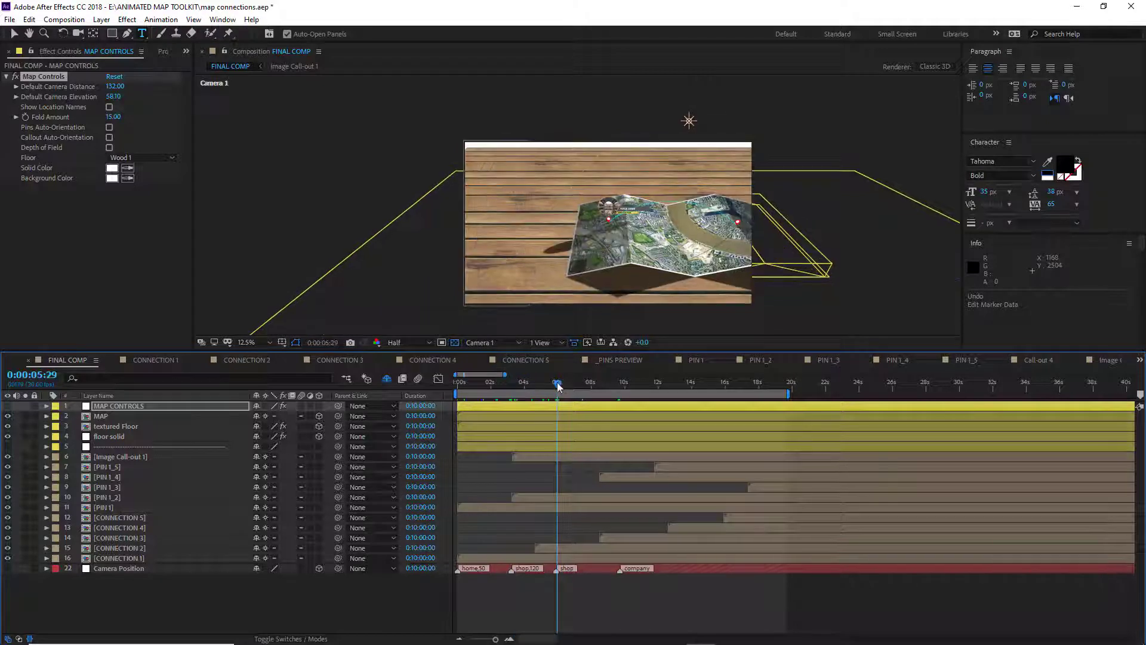
{"action": "double_click", "coordinate": [556, 568]}
{"action": "left_click", "coordinate": [539, 199]}
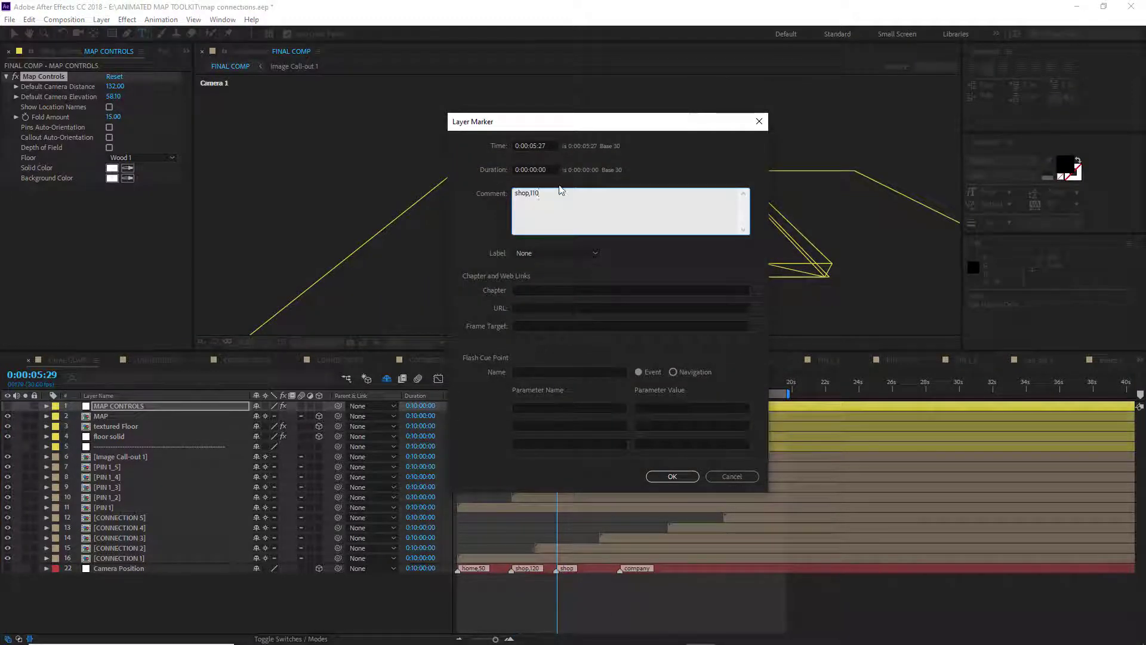
{"action": "left_click", "coordinate": [672, 475]}
Step: Append elevations so the first two markers read home,50,40 and shop,120,70
{"action": "left_click_drag", "start_coordinate": [517, 382], "coordinate": [623, 391]}
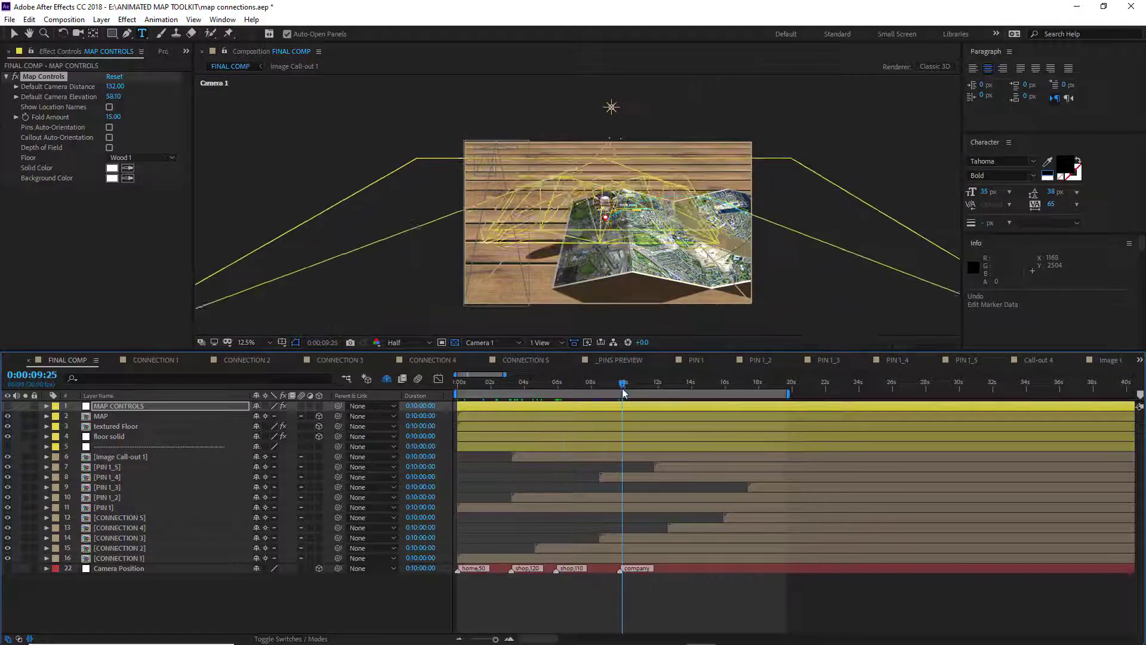
{"action": "double_click", "coordinate": [624, 568]}
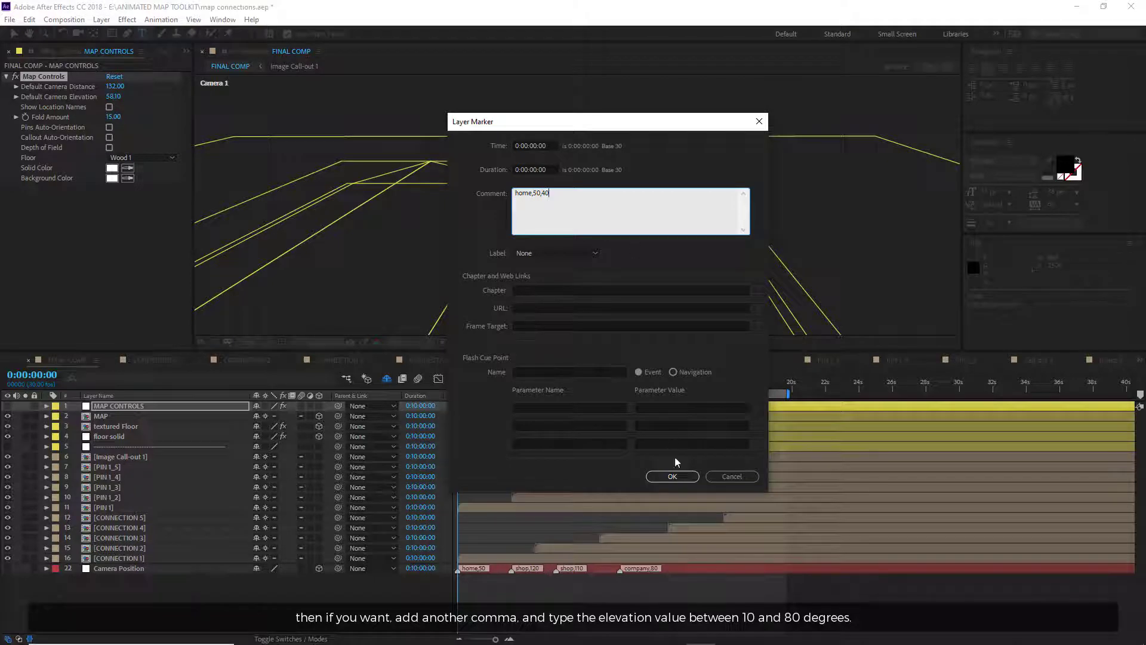
{"action": "type", "text": ",40"}
{"action": "left_click", "coordinate": [675, 474]}
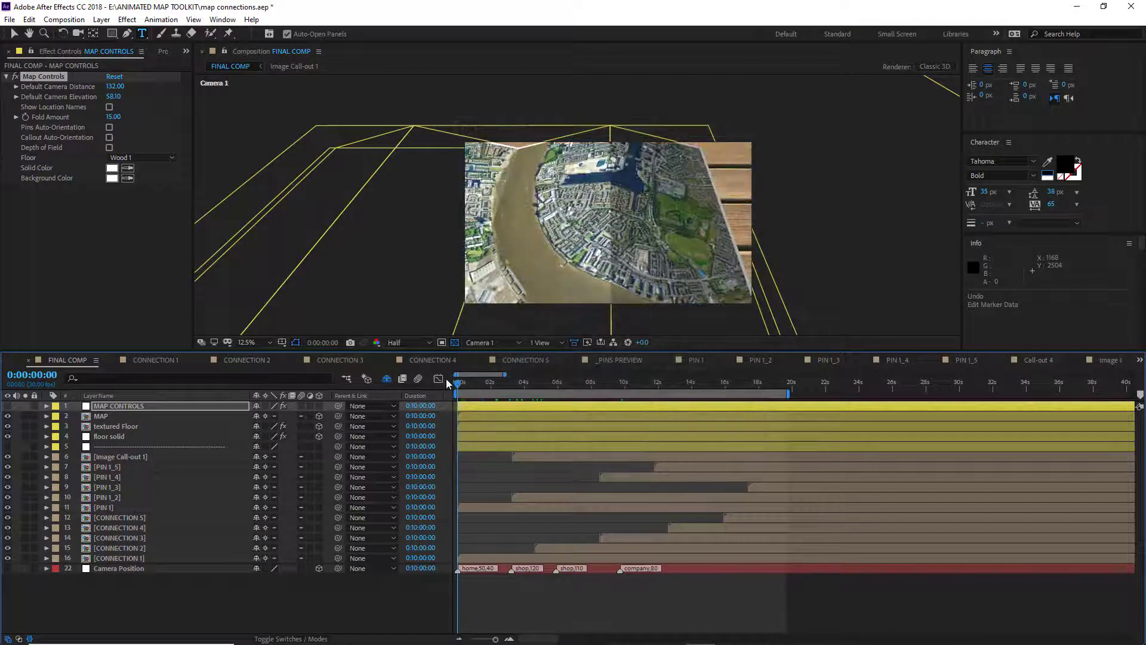
{"action": "left_click_drag", "start_coordinate": [457, 382], "coordinate": [513, 384]}
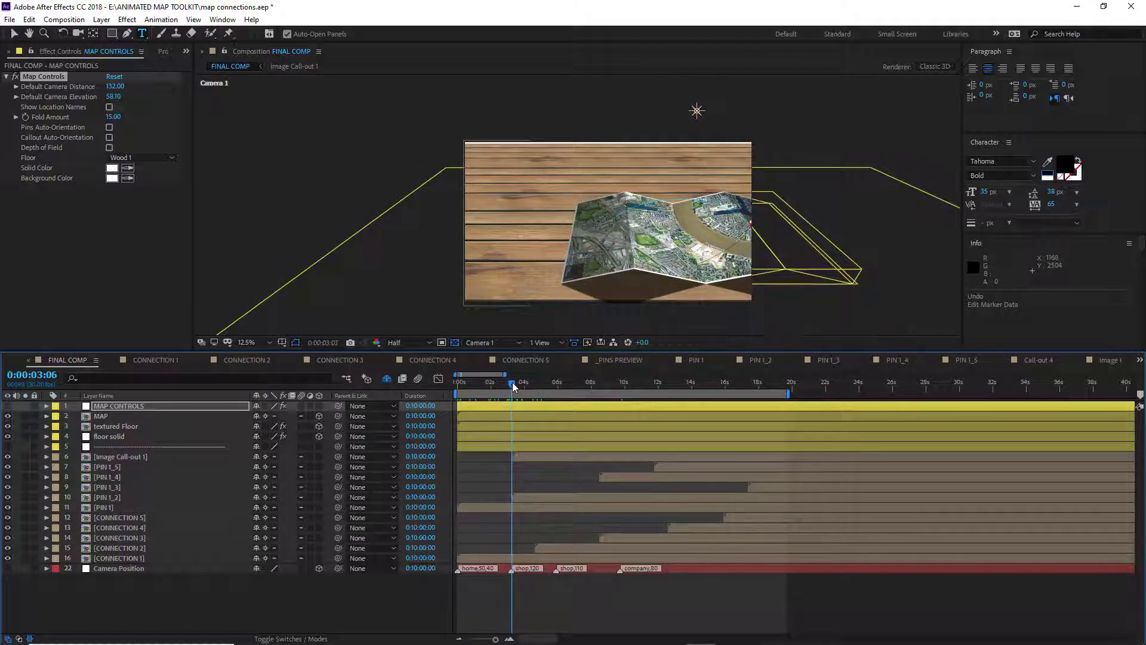
{"action": "double_click", "coordinate": [511, 569]}
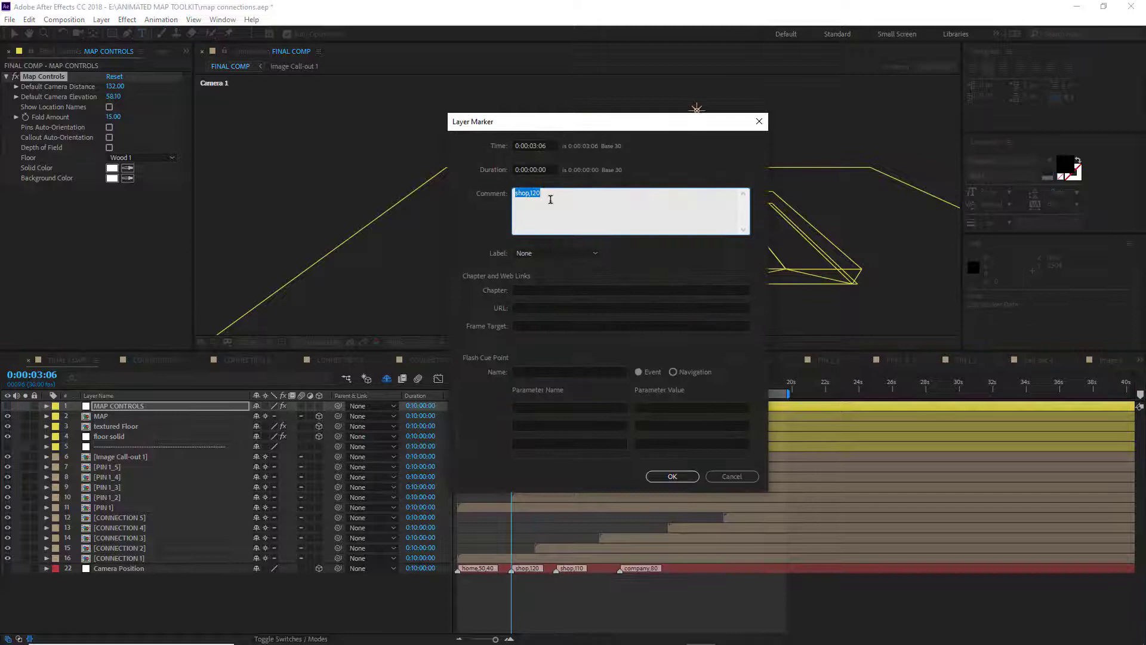
{"action": "left_click", "coordinate": [668, 476]}
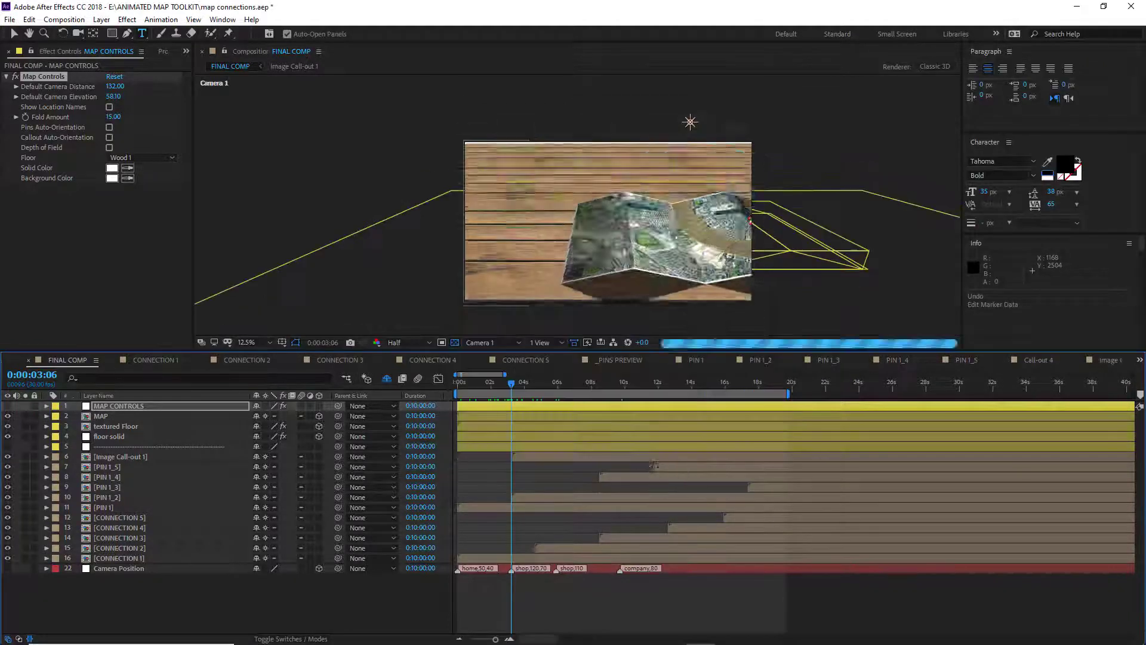
Step: Append elevations so the last two markers read shop,110,75 and company,80,35
{"action": "left_click_drag", "start_coordinate": [511, 381], "coordinate": [556, 382]}
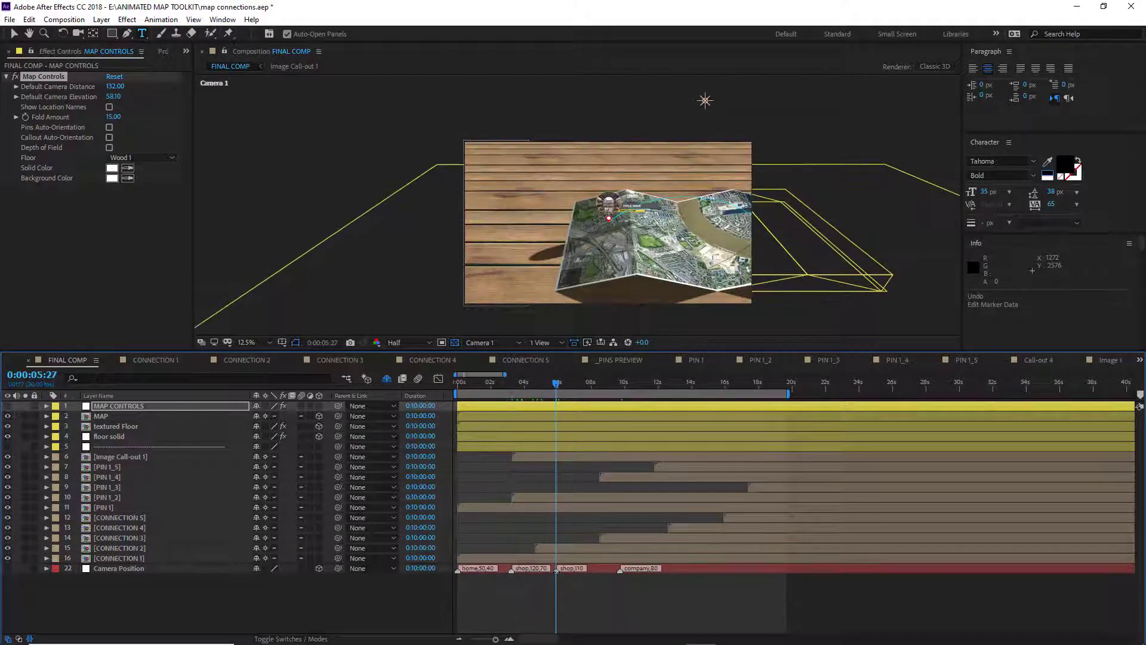
{"action": "double_click", "coordinate": [564, 568]}
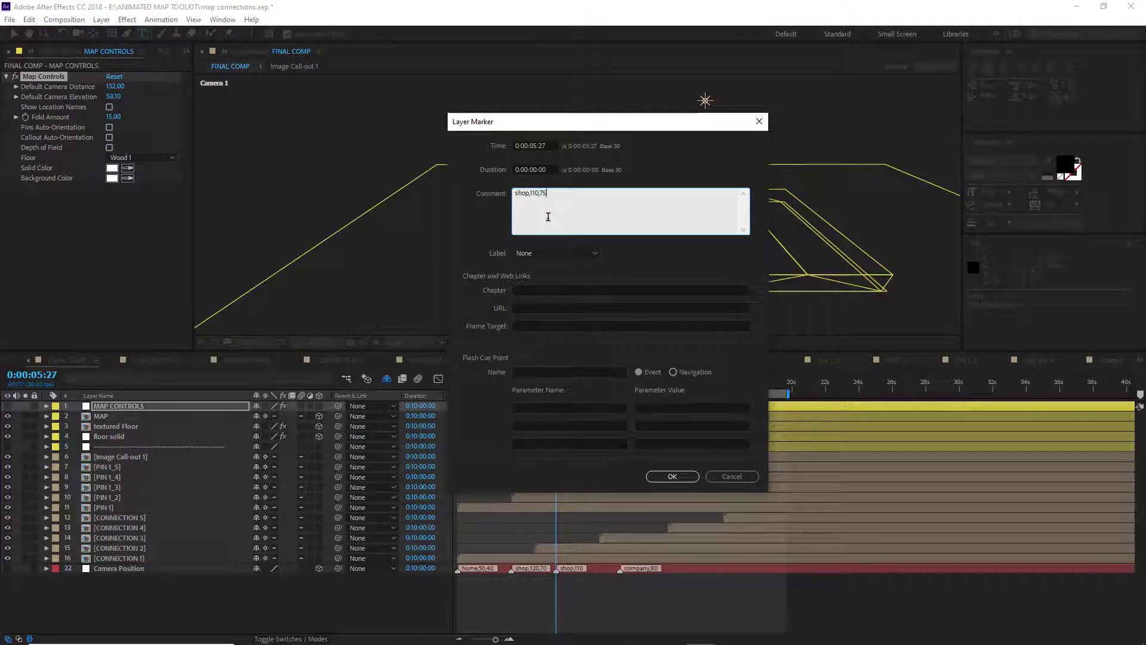
{"action": "type", "text": ",75"}
{"action": "left_click", "coordinate": [671, 477]}
{"action": "left_click", "coordinate": [576, 382]}
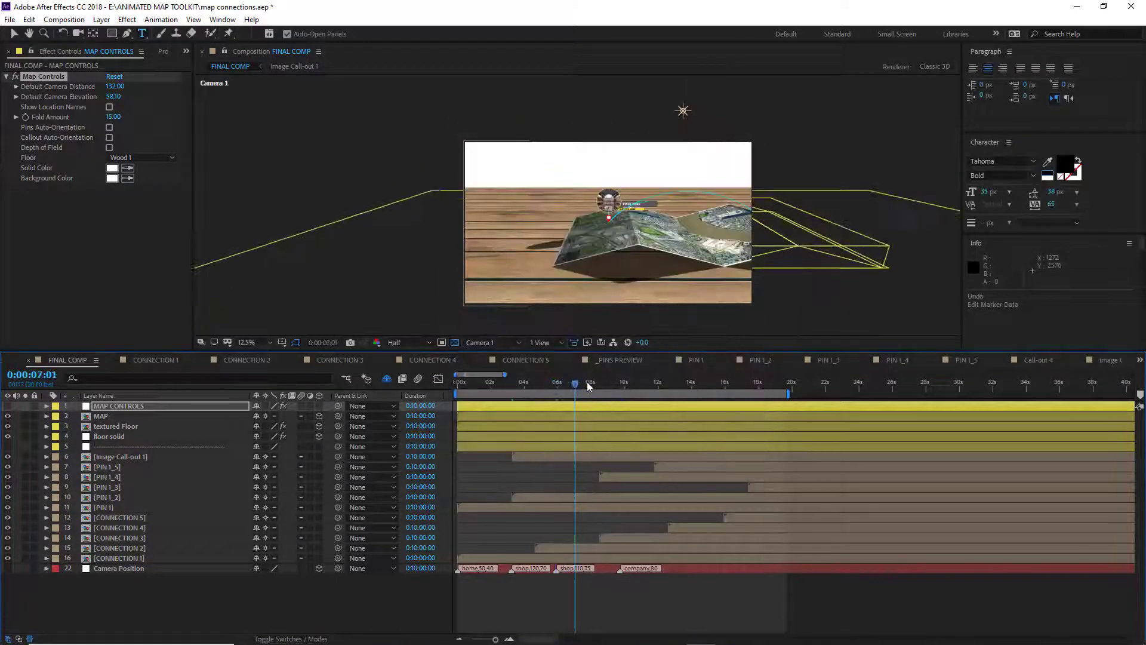
{"action": "left_click", "coordinate": [620, 382]}
{"action": "double_click", "coordinate": [621, 568]}
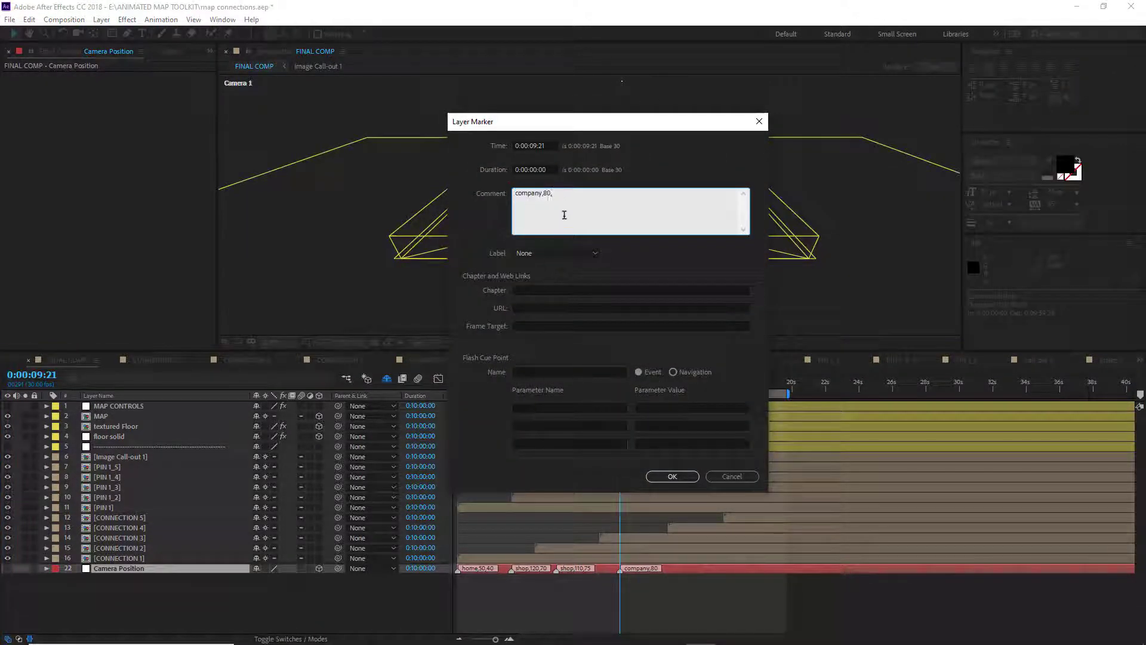
{"action": "type", "text": ",35"}
{"action": "left_click", "coordinate": [665, 476]}
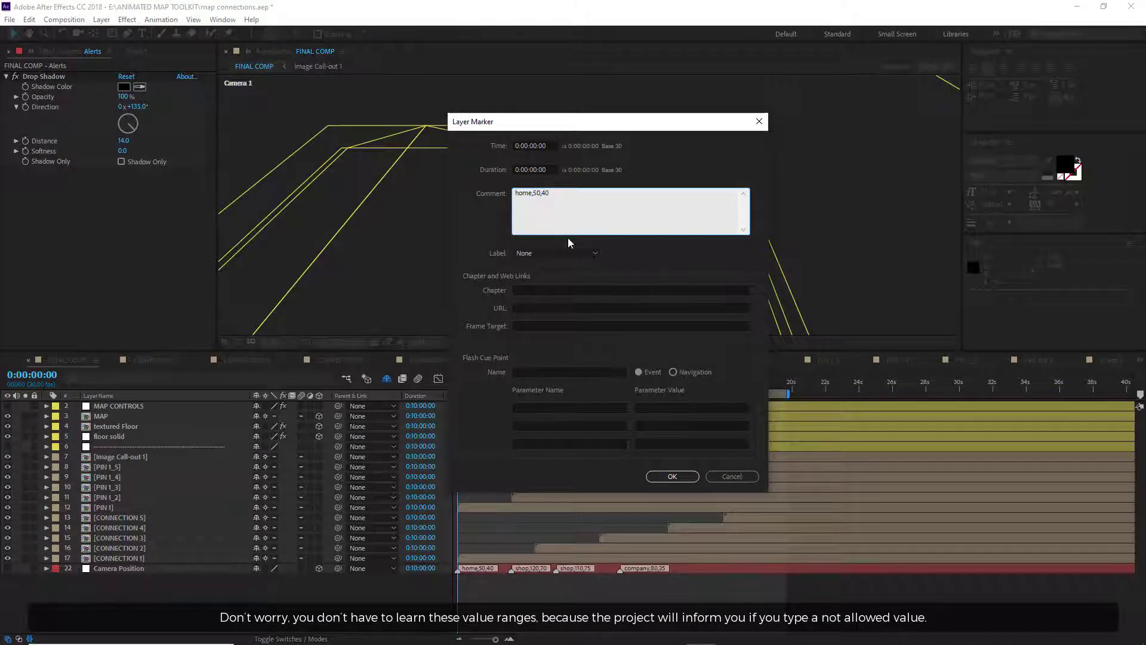
Step: Trigger the home,500,40 range error, set Fold Amount to 16.70, and turn on pin and callout auto-orientation
{"action": "type", "text": "0"}
{"action": "left_click", "coordinate": [688, 476]}
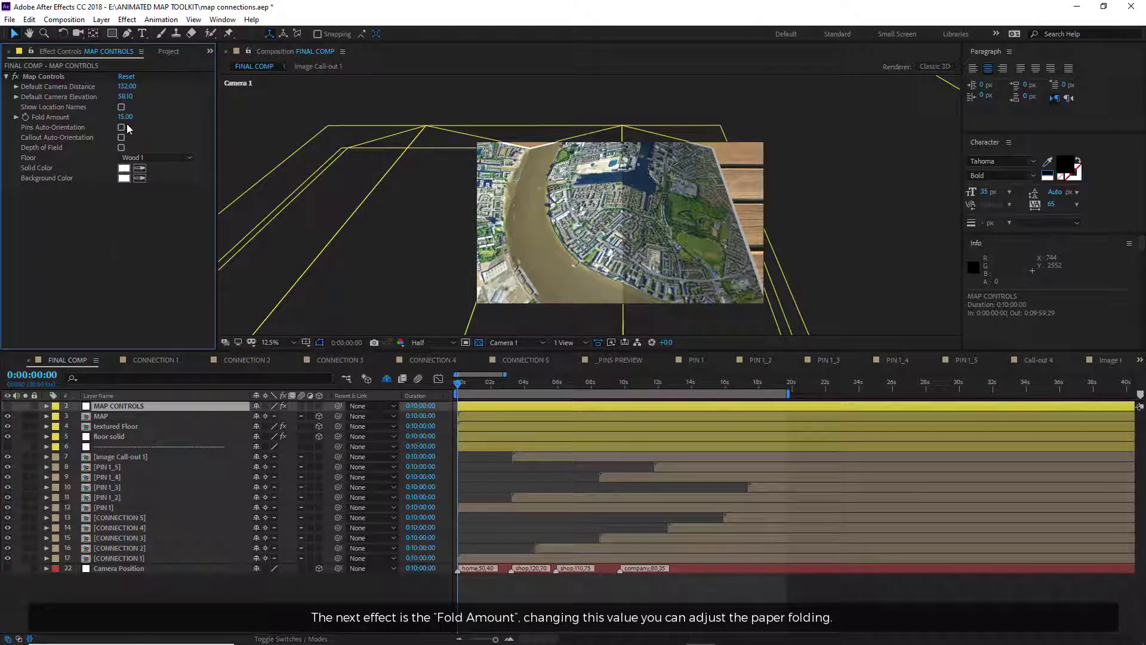
{"action": "mouse_move", "coordinate": [129, 119]}
{"action": "left_mouse_down"}
{"action": "mouse_move", "coordinate": [164, 94]}
{"action": "mouse_move", "coordinate": [107, 117]}
{"action": "mouse_move", "coordinate": [141, 107]}
{"action": "left_mouse_up"}
{"action": "left_click", "coordinate": [546, 388]}
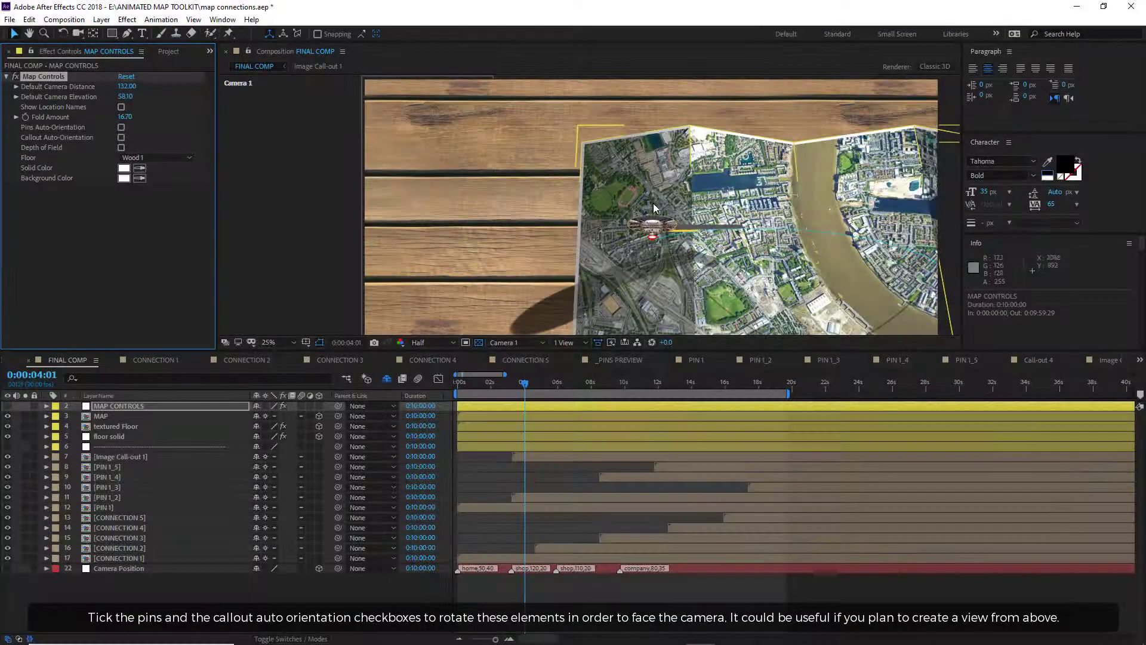
{"action": "left_click", "coordinate": [122, 130]}
{"action": "left_click", "coordinate": [120, 137]}
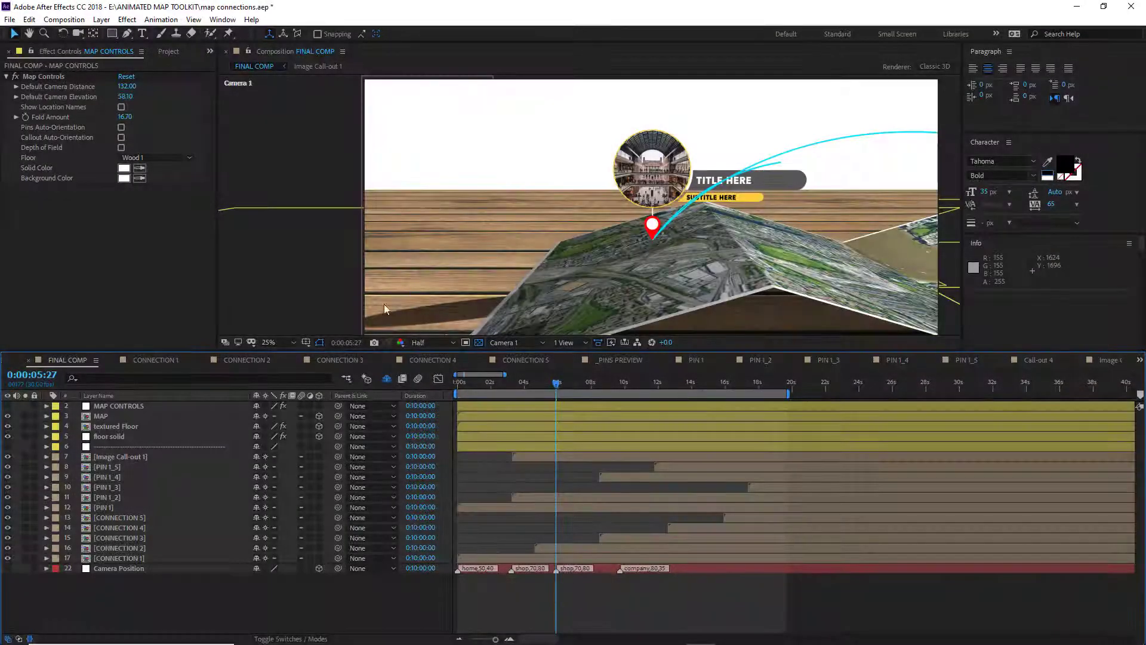
Step: Turn on Depth of Field and give the floor a light cyan solid colour
{"action": "left_click", "coordinate": [121, 147]}
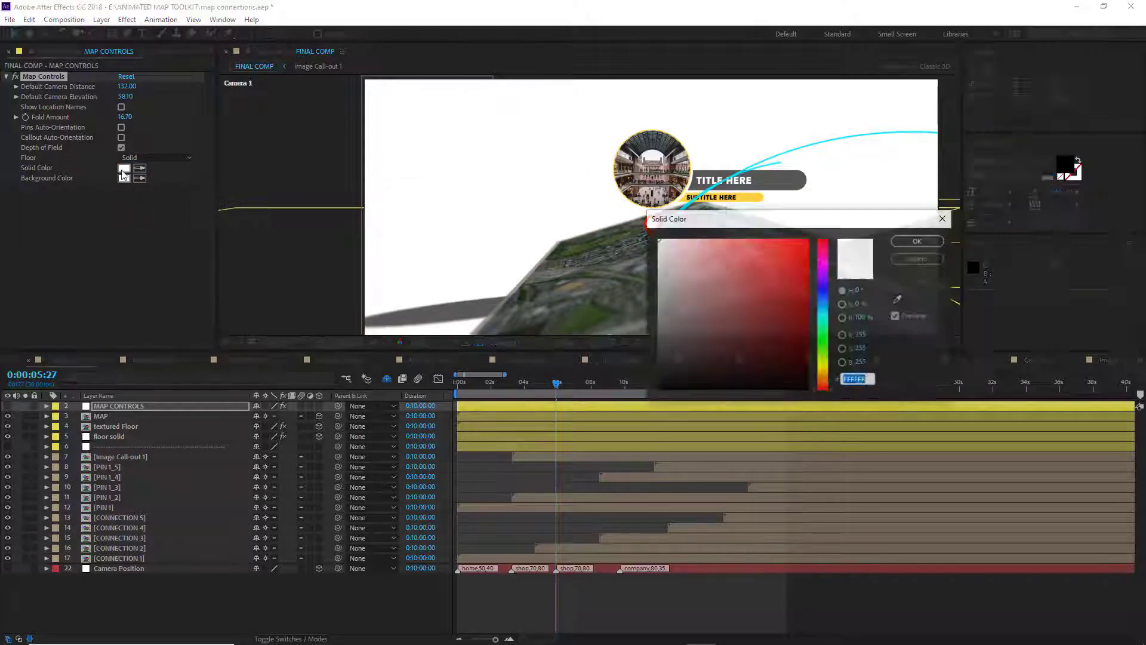
{"action": "key", "text": "ctrl+v"}
{"action": "left_click", "coordinate": [915, 241]}
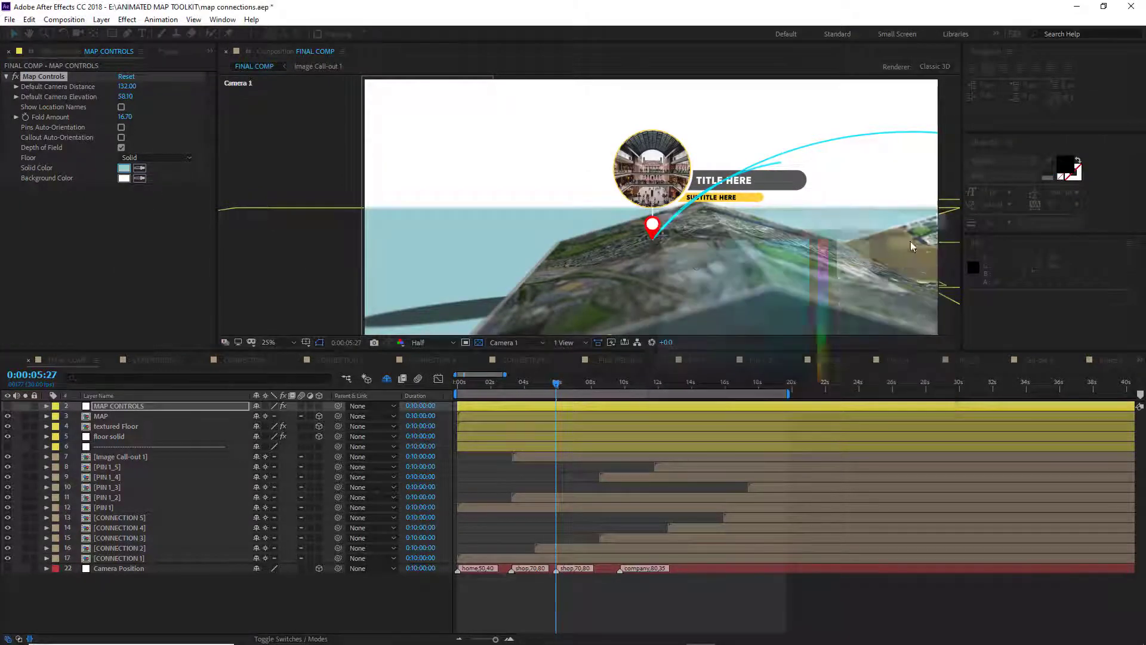
Step: Tint the background colour a muted grey-cyan
{"action": "left_click", "coordinate": [124, 178]}
{"action": "left_click", "coordinate": [830, 324]}
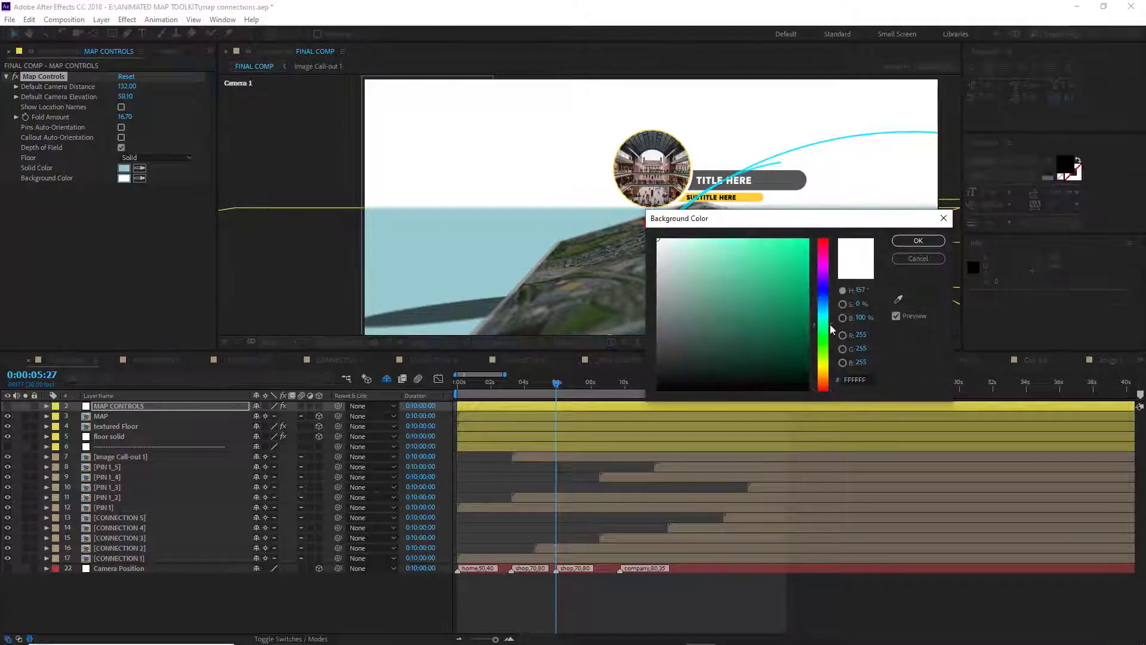
{"action": "left_click", "coordinate": [666, 293]}
{"action": "left_click", "coordinate": [688, 284]}
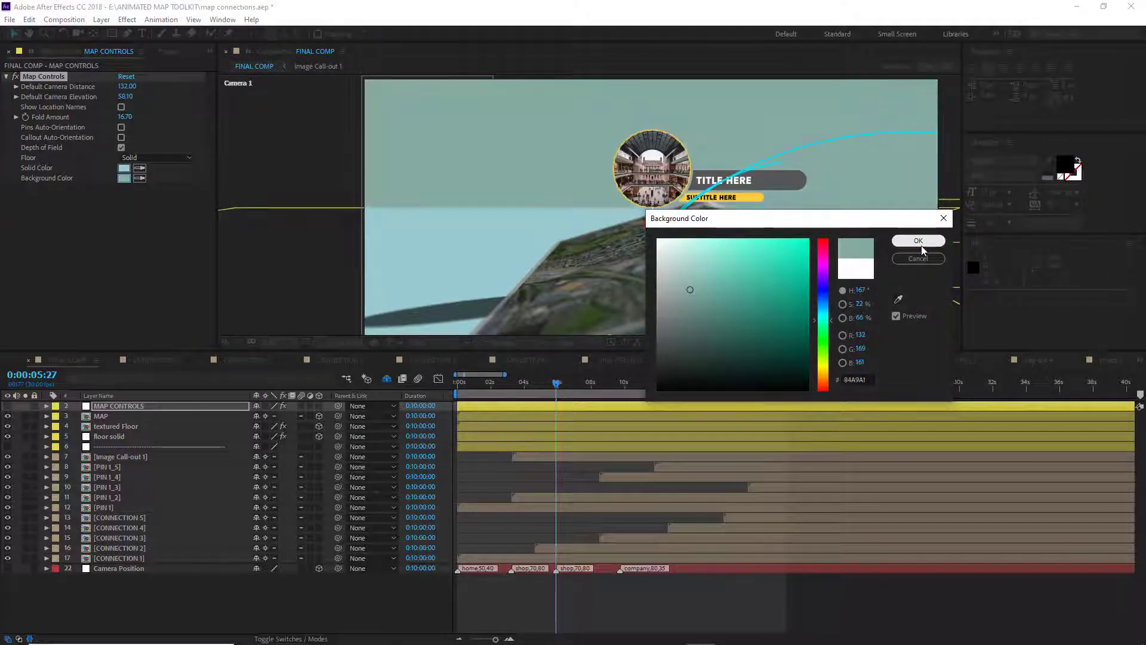
{"action": "left_click", "coordinate": [918, 241]}
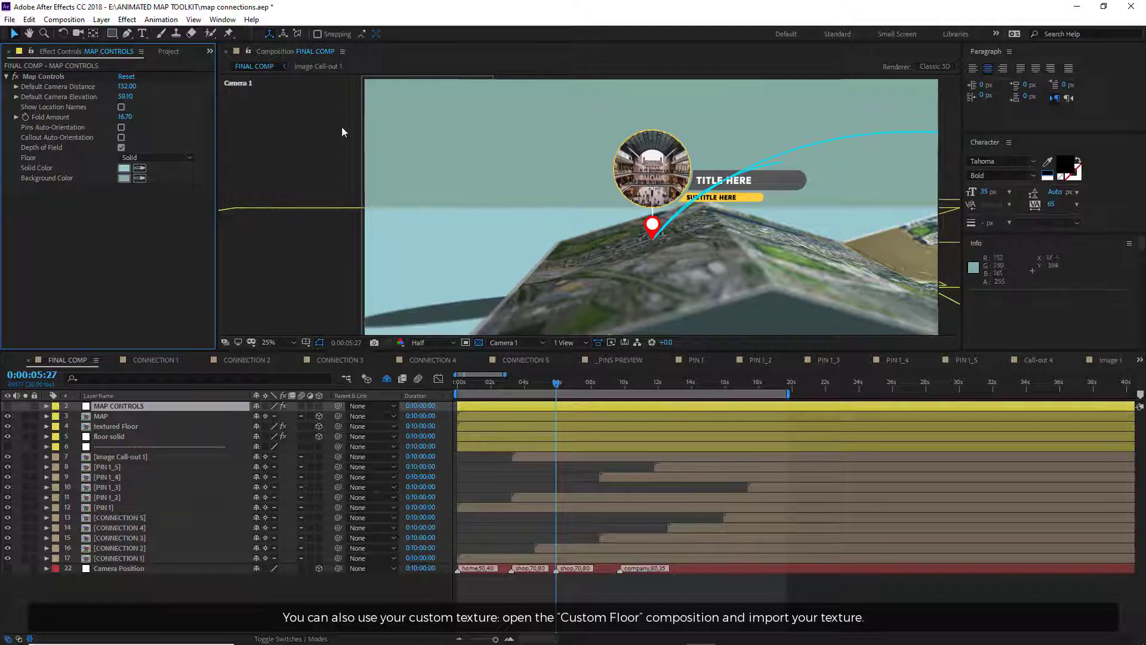
{"action": "left_click", "coordinate": [168, 51]}
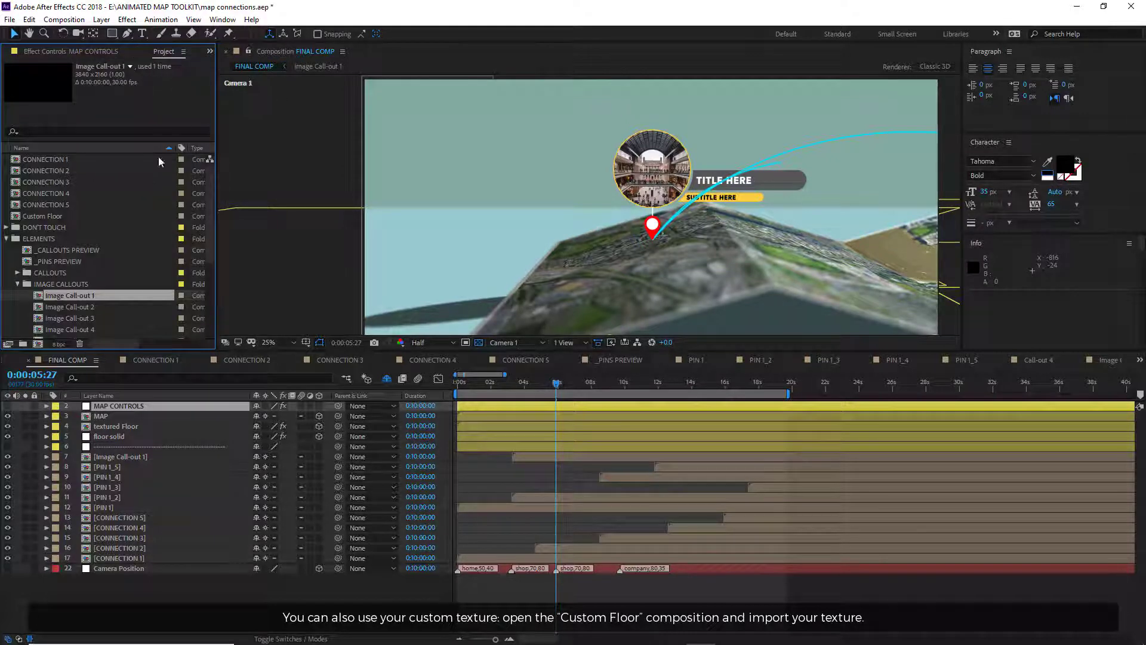
Step: Place the marble texture in the Custom Floor composition and scale it to 129%
{"action": "left_click", "coordinate": [8, 239]}
{"action": "double_click", "coordinate": [48, 215]}
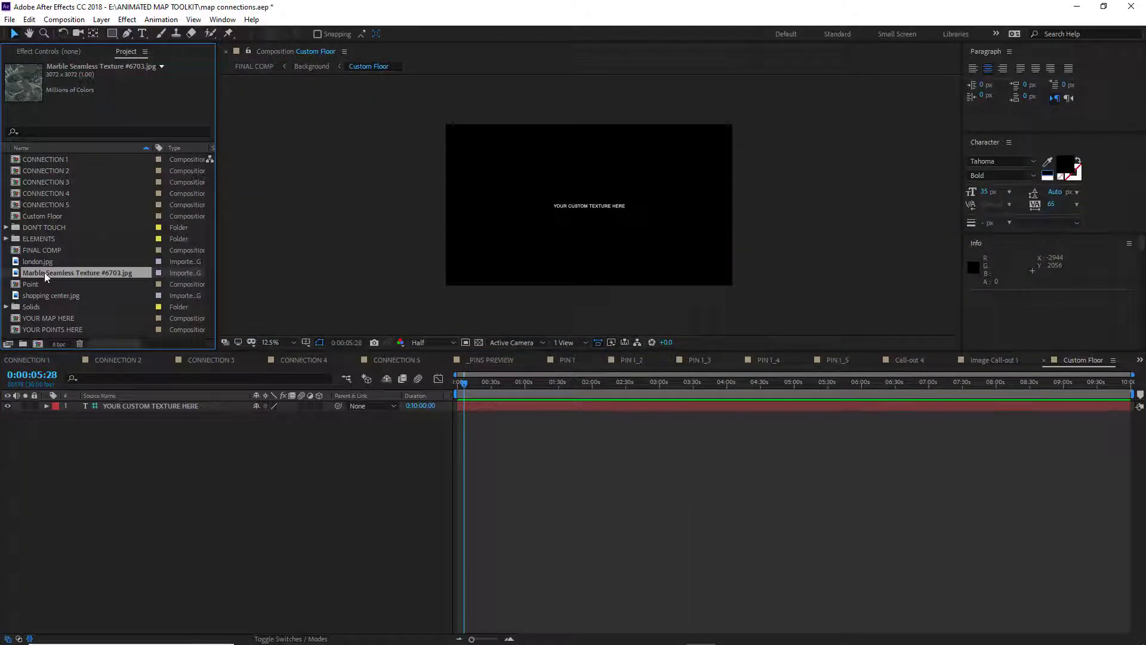
{"action": "left_click_drag", "start_coordinate": [44, 272], "coordinate": [103, 402]}
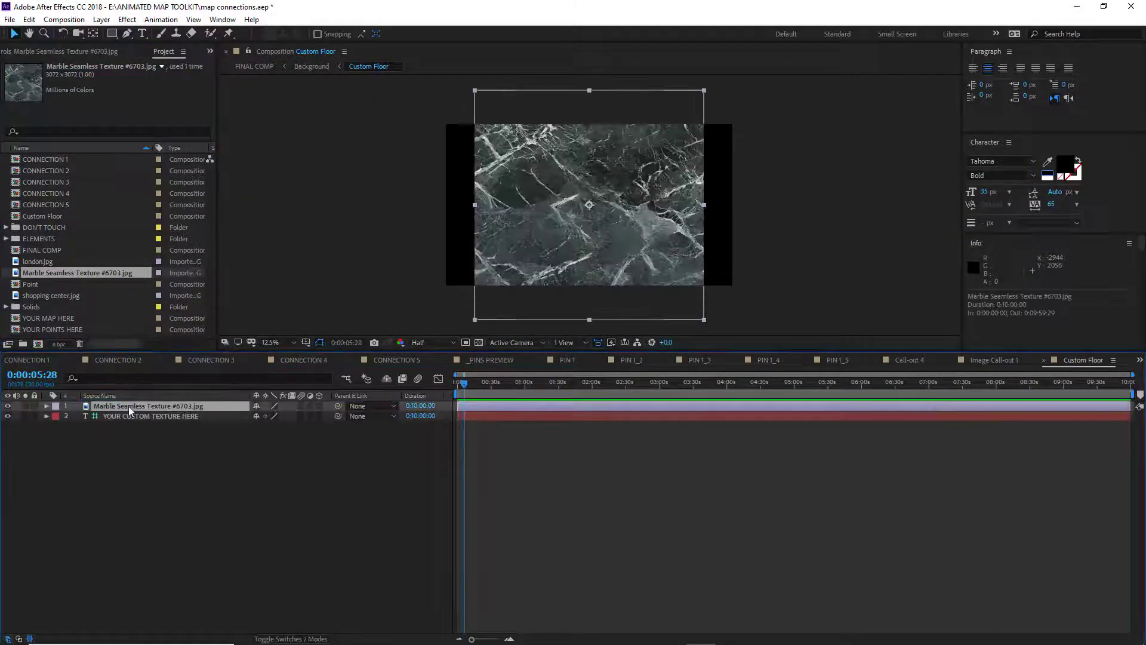
{"action": "key", "text": "s"}
{"action": "left_click_drag", "start_coordinate": [271, 419], "coordinate": [289, 420]}
{"action": "left_click", "coordinate": [194, 536]}
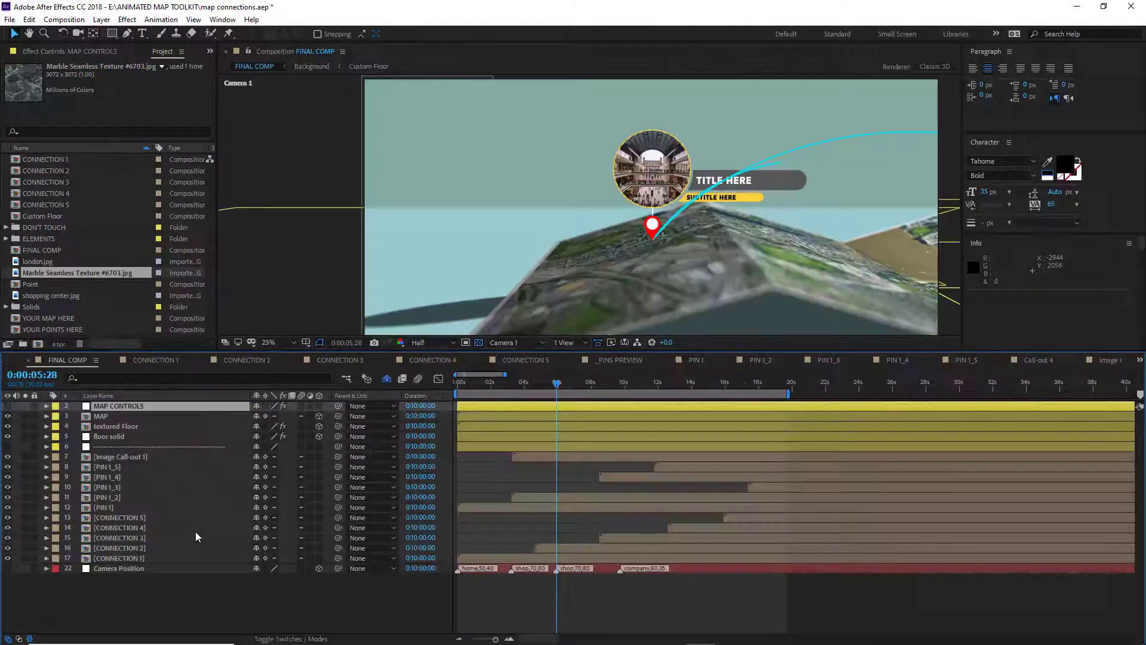
{"action": "left_click", "coordinate": [124, 406]}
{"action": "left_click", "coordinate": [88, 52]}
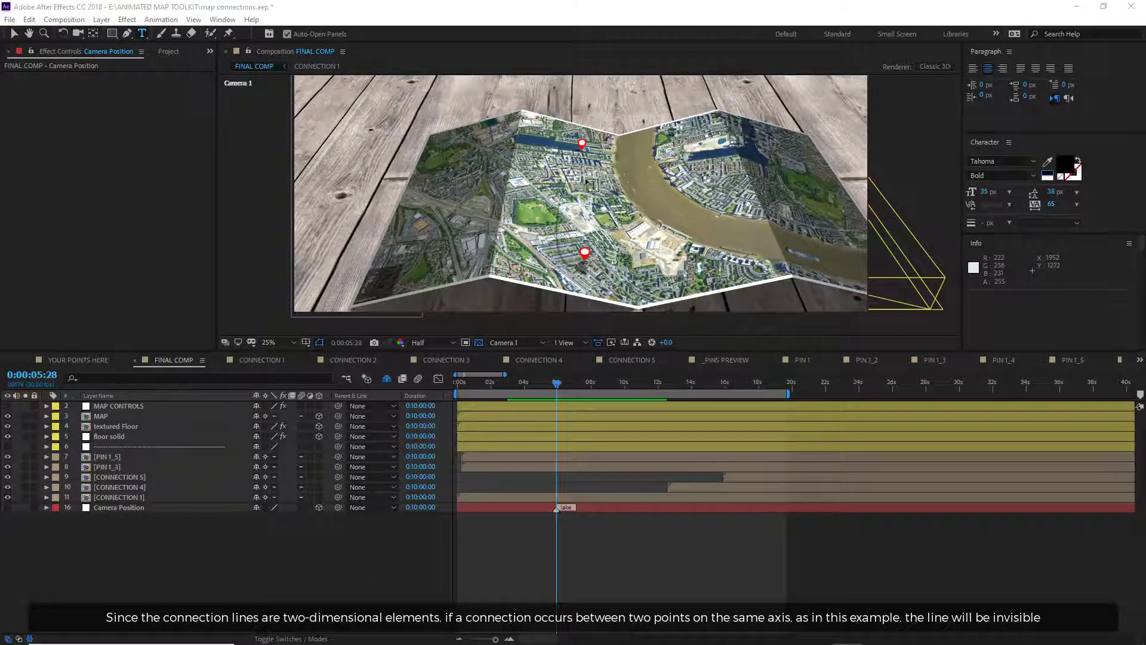
Step: Show the Camera Position layer's Orientation and X, Y, Z Rotation values, all at 0.0°
{"action": "key", "text": "v"}
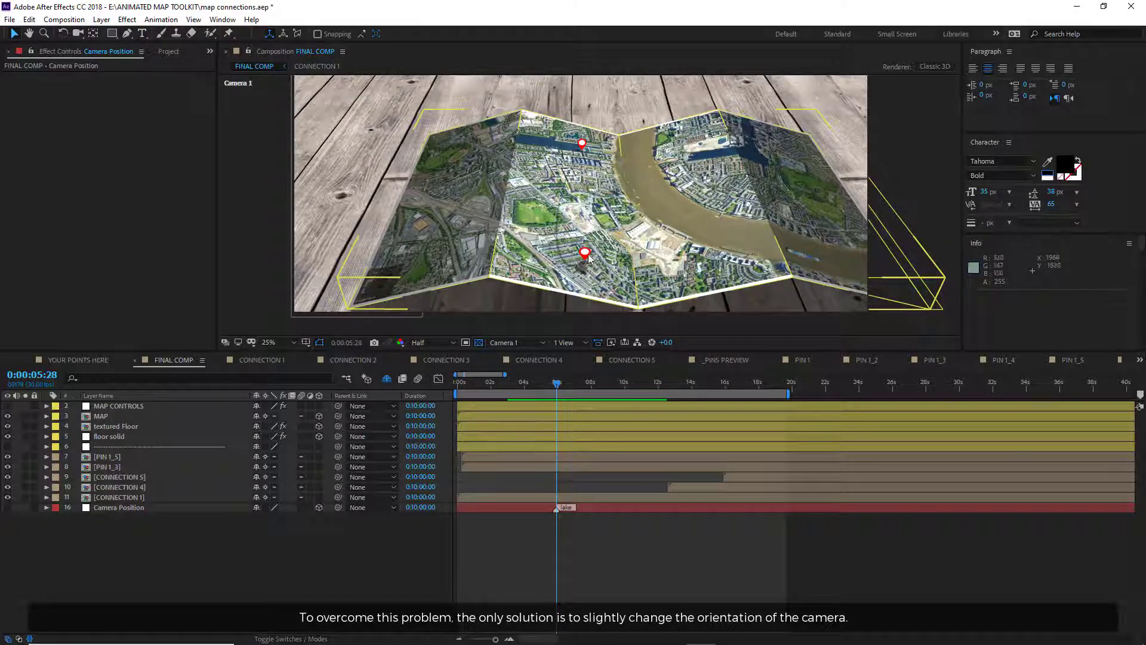
{"action": "left_click", "coordinate": [125, 507]}
{"action": "key", "text": "r"}
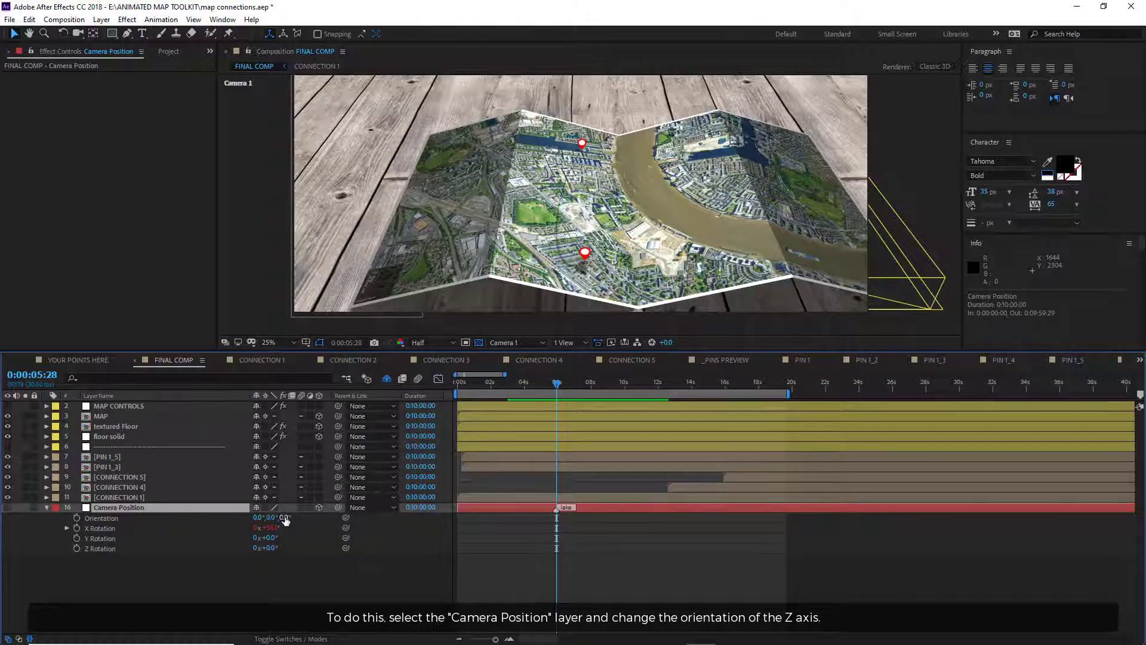